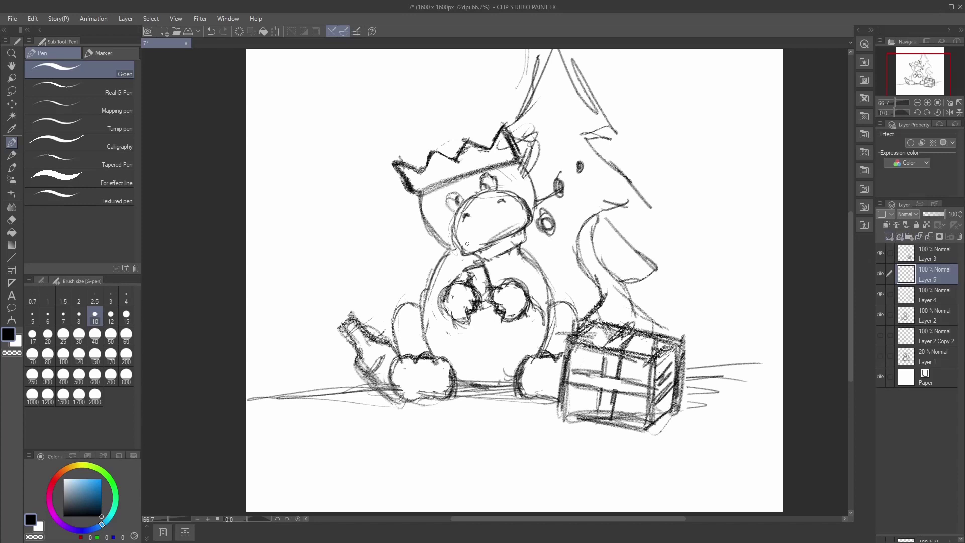
# Step: Ink both curved sides of the dragon's body over the sketch with the G-pen
pyautogui.moveTo(458, 245); pyautogui.dragTo(498, 429)
pyautogui.moveTo(507, 241)
pyautogui.mouseDown()
pyautogui.moveTo(522, 247)
pyautogui.moveTo(511, 453)
pyautogui.mouseUp()
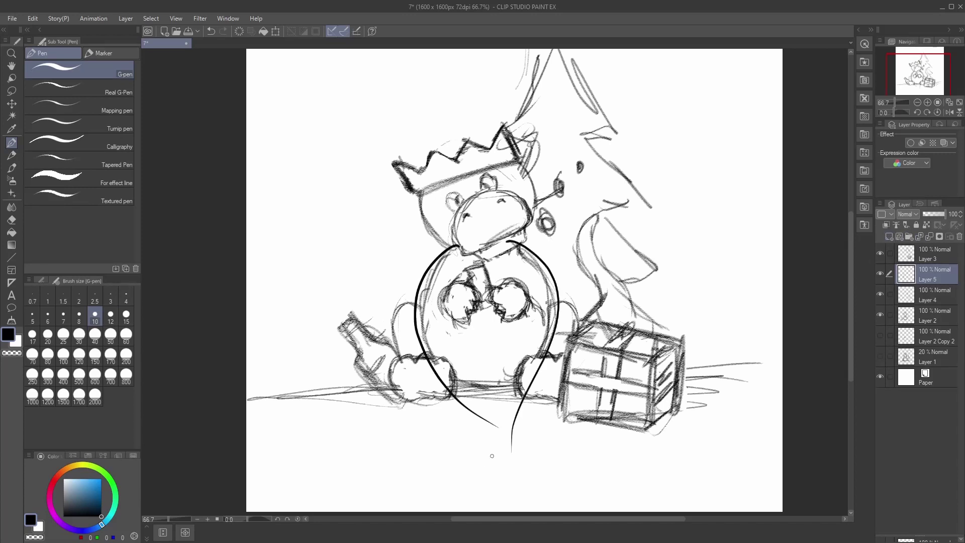
pyautogui.moveTo(427, 312); pyautogui.dragTo(436, 403)
pyautogui.hotkey('ctrl', 'z')
# Step: Add a new layer above Layer 5 and ink the rounded underside of the dragon's body
pyautogui.click(888, 236)
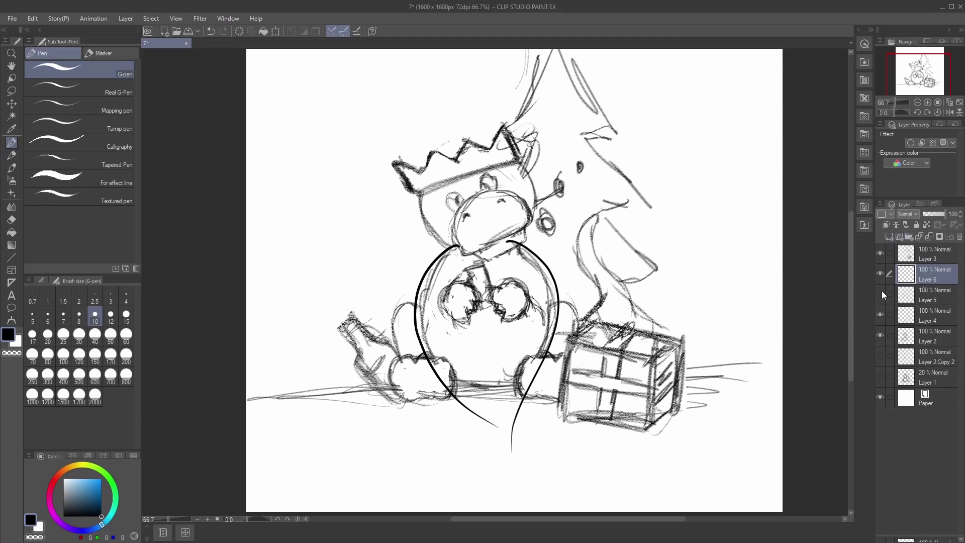
pyautogui.moveTo(407, 343); pyautogui.dragTo(549, 389)
pyautogui.moveTo(566, 326)
pyautogui.mouseDown()
pyautogui.moveTo(545, 360)
pyautogui.moveTo(350, 430)
pyautogui.mouseUp()
pyautogui.moveTo(462, 390); pyautogui.dragTo(513, 391)
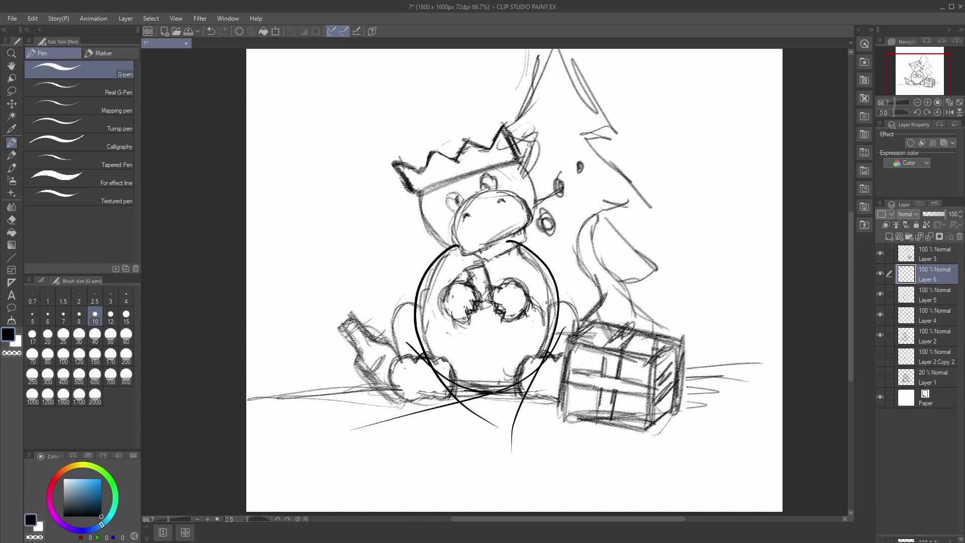
# Step: On Layer 3, ink the outline of the leg beside the bottle and the first toe of its foot
pyautogui.click(938, 255)
pyautogui.moveTo(427, 310); pyautogui.dragTo(409, 398)
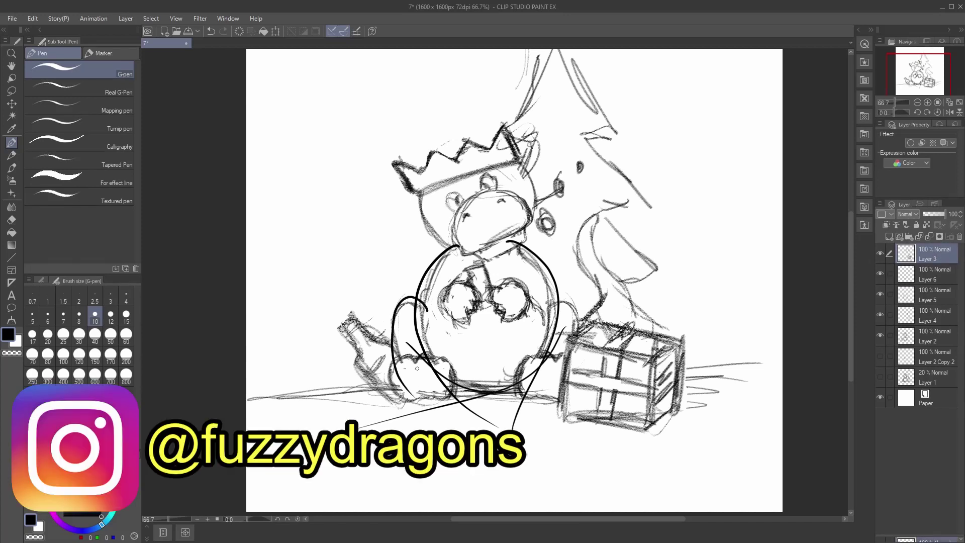
pyautogui.moveTo(451, 373)
pyautogui.mouseDown()
pyautogui.moveTo(426, 357)
pyautogui.moveTo(399, 402)
pyautogui.moveTo(422, 400)
pyautogui.moveTo(460, 369)
pyautogui.mouseUp()
pyautogui.hotkey('ctrl', 'z')
pyautogui.moveTo(416, 358); pyautogui.dragTo(423, 378)
pyautogui.hotkey('ctrl', 'z')
pyautogui.moveTo(416, 358); pyautogui.dragTo(395, 398)
pyautogui.moveTo(427, 362)
pyautogui.mouseDown()
pyautogui.moveTo(420, 353)
pyautogui.moveTo(418, 395)
pyautogui.mouseUp()
pyautogui.hotkey('ctrl', 'z')
# Step: Hide Layers 5 and 6 and trim the excess toe stroke with the Hard eraser at size 10
pyautogui.click(880, 273)
pyautogui.click(879, 294)
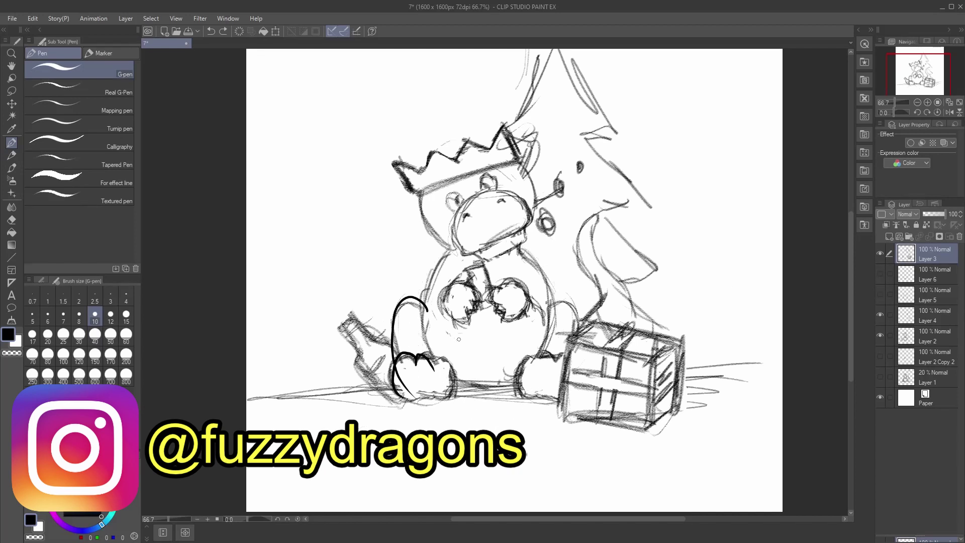
pyautogui.click(12, 222)
pyautogui.moveTo(426, 355); pyautogui.dragTo(435, 375)
pyautogui.click(95, 317)
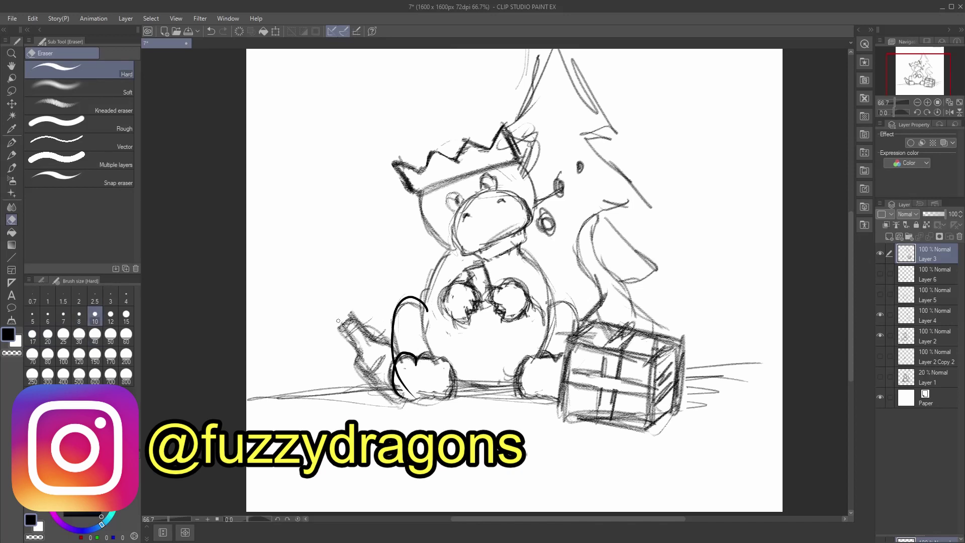
pyautogui.press('p')
pyautogui.moveTo(418, 359)
pyautogui.mouseDown()
pyautogui.moveTo(438, 357)
pyautogui.moveTo(446, 376)
pyautogui.mouseUp()
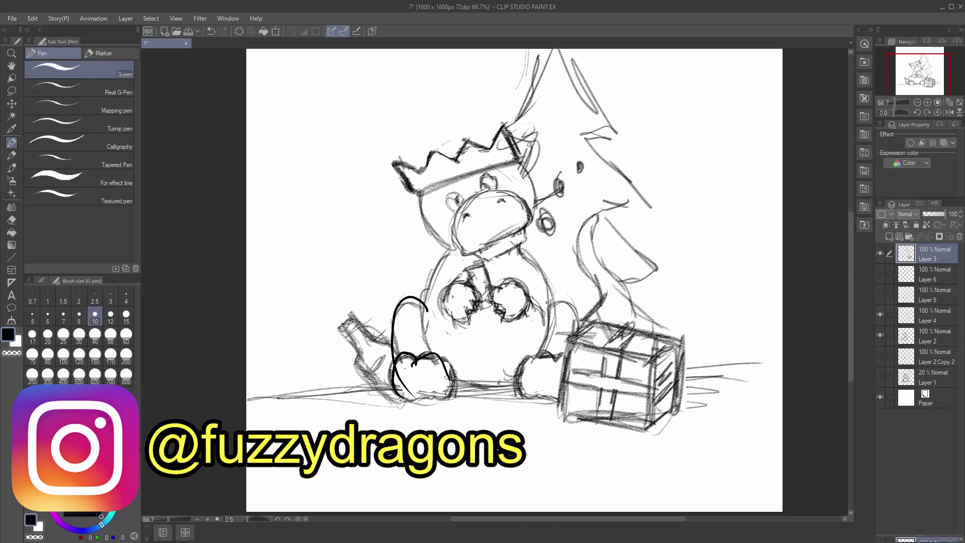
pyautogui.hotkey('ctrl', 'z')
# Step: Select Layers 2, 3 and 4 together, hiding and reshowing Layers 2 and 3 to check which lines they hold
pyautogui.click(928, 337)
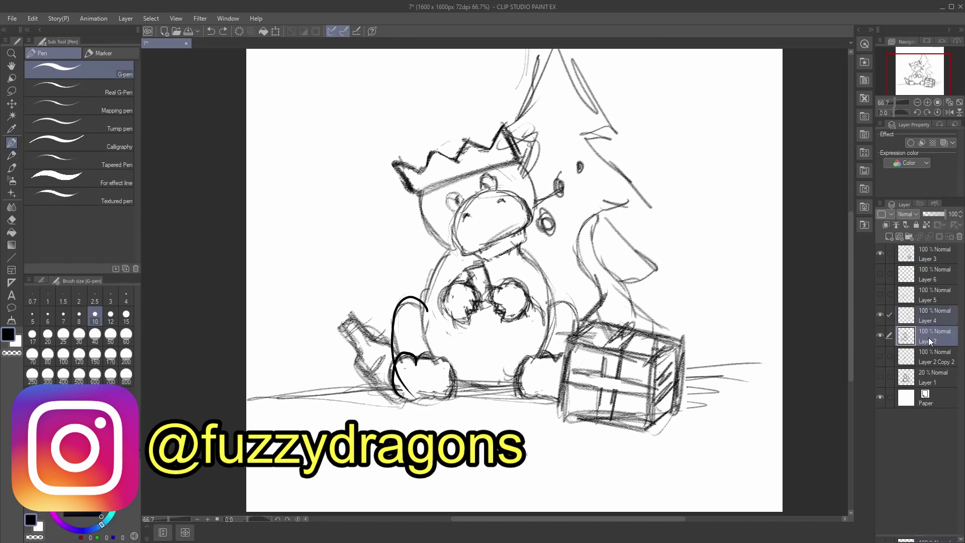
pyautogui.click(879, 335)
pyautogui.click(879, 334)
pyautogui.click(878, 335)
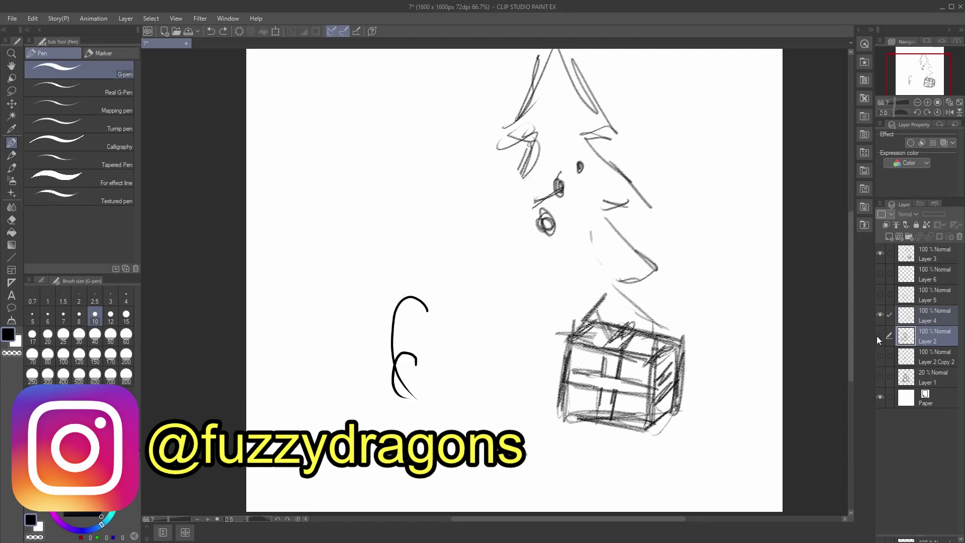
pyautogui.click(879, 335)
pyautogui.click(880, 251)
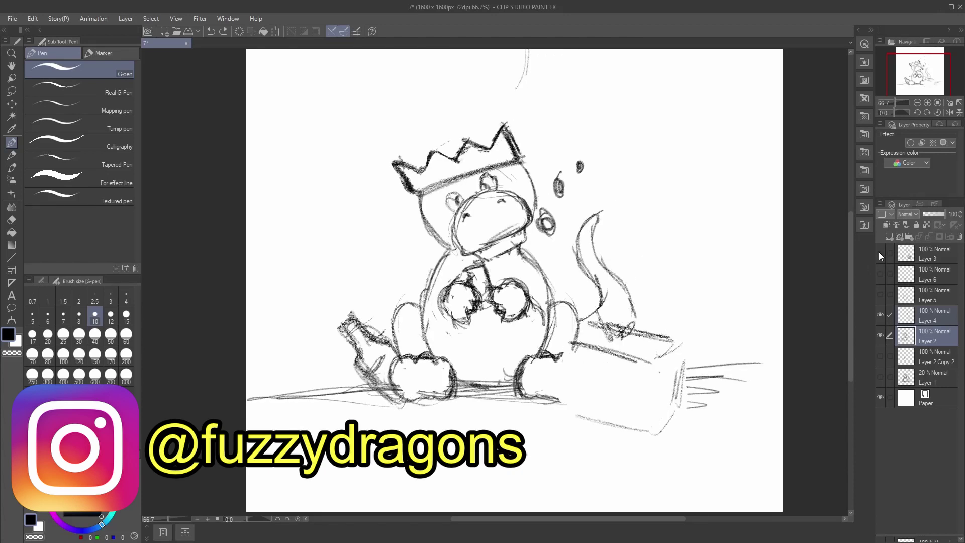
pyautogui.click(878, 253)
pyautogui.keyDown('ctrl'); pyautogui.click(928, 262); pyautogui.keyUp('ctrl')
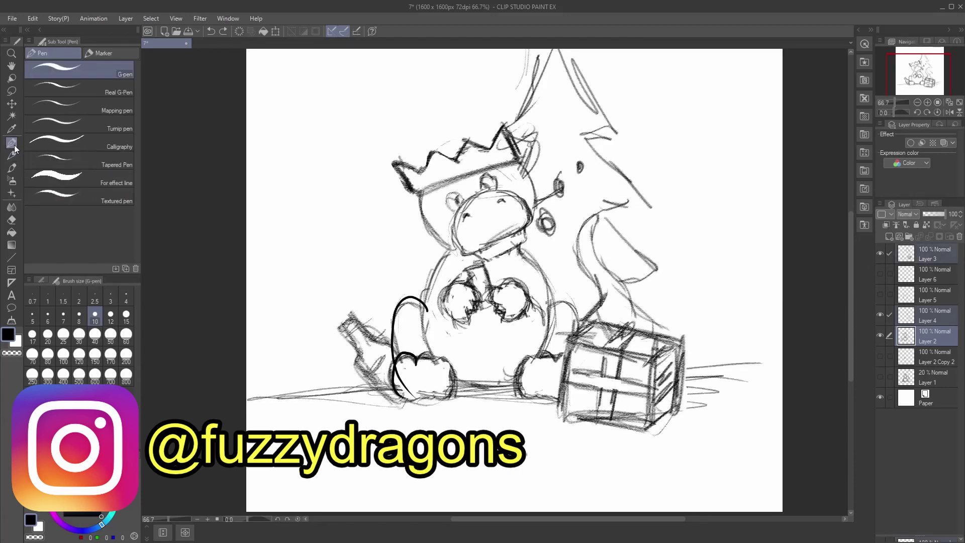
# Step: Ink the remaining toes, the outer edge and the sole of the foot beside the bottle
pyautogui.moveTo(417, 360); pyautogui.dragTo(435, 365)
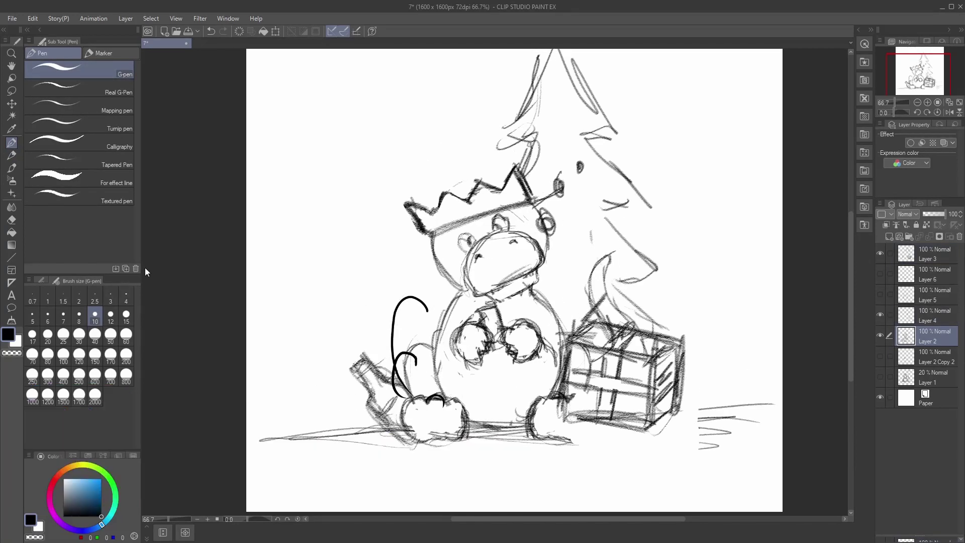
pyautogui.hotkey('ctrl', 'z')
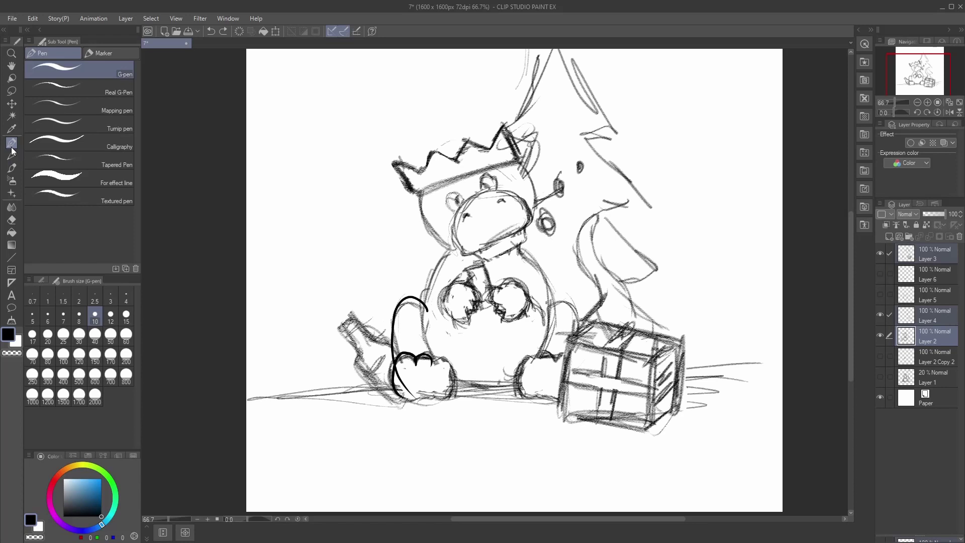
pyautogui.moveTo(429, 358)
pyautogui.mouseDown()
pyautogui.moveTo(460, 381)
pyautogui.moveTo(447, 404)
pyautogui.mouseUp()
pyautogui.hotkey('ctrl', 'z')
pyautogui.moveTo(427, 359)
pyautogui.mouseDown()
pyautogui.moveTo(439, 399)
pyautogui.moveTo(411, 390)
pyautogui.moveTo(430, 386)
pyautogui.moveTo(404, 394)
pyautogui.moveTo(431, 386)
pyautogui.mouseUp()
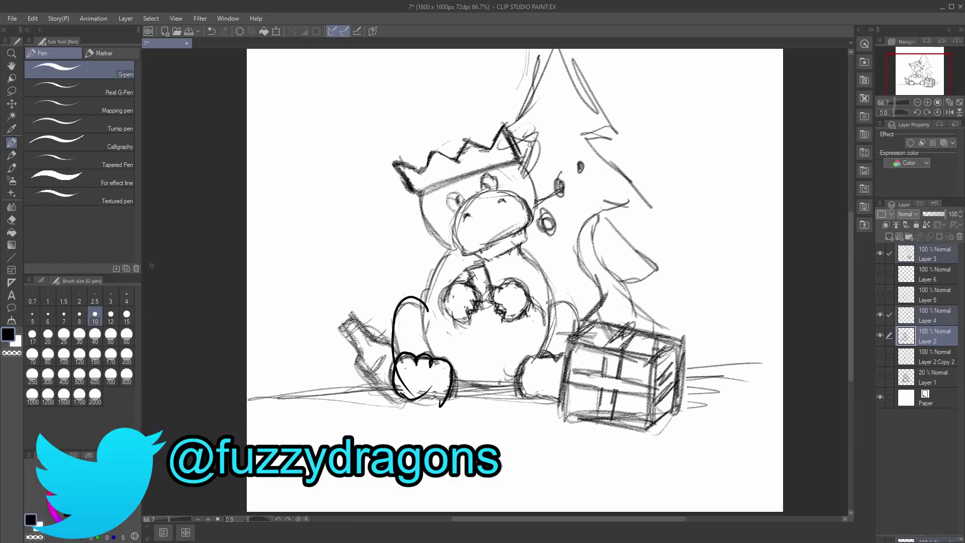
pyautogui.hotkey('ctrl', 'z')
pyautogui.moveTo(394, 388)
pyautogui.mouseDown()
pyautogui.moveTo(456, 411)
pyautogui.moveTo(420, 402)
pyautogui.moveTo(457, 403)
pyautogui.moveTo(409, 416)
pyautogui.mouseUp()
# Step: Show Layers 5 and 6 again and add a new layer directly above Layer 2
pyautogui.scroll(8, 350, 339)
pyautogui.scroll(1, 425, 212)
pyautogui.moveTo(910, 78)
pyautogui.mouseDown()
pyautogui.moveTo(909, 68)
pyautogui.moveTo(917, 75)
pyautogui.mouseUp()
pyautogui.scroll(-2, 810, 310)
pyautogui.scroll(-2, 811, 310)
pyautogui.click(881, 295)
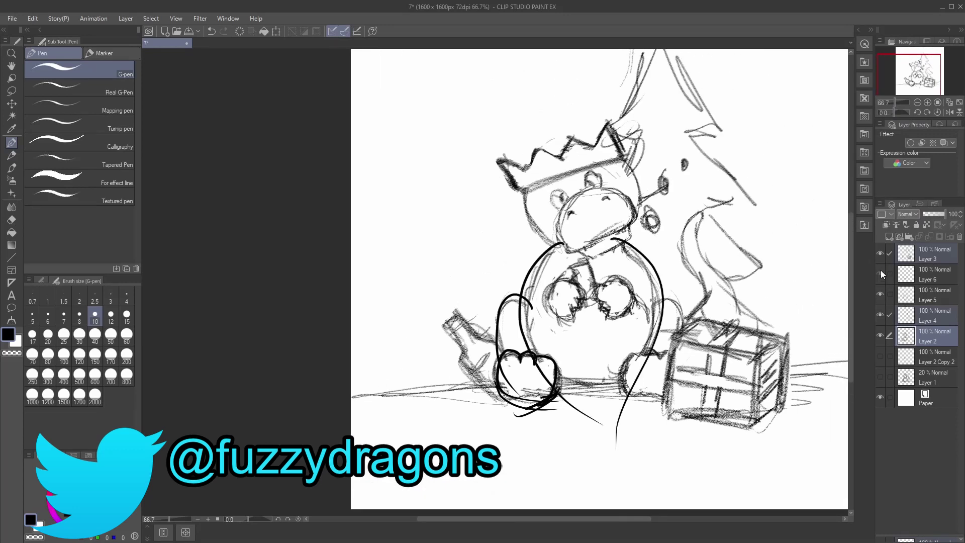
pyautogui.click(881, 273)
pyautogui.click(881, 254)
pyautogui.click(880, 254)
pyautogui.click(890, 236)
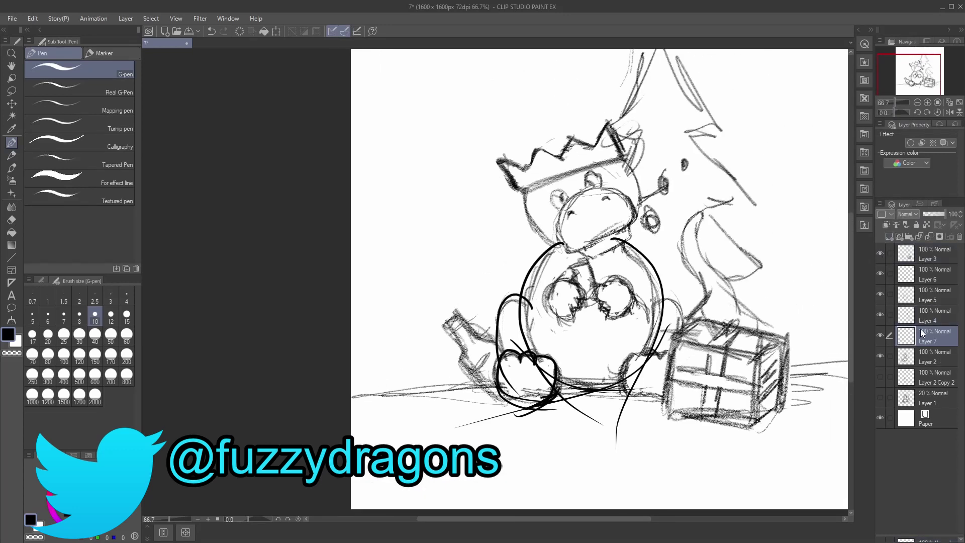
# Step: Ink the outline of the dragon's hand on the bottle side
pyautogui.moveTo(578, 296)
pyautogui.mouseDown()
pyautogui.moveTo(572, 276)
pyautogui.moveTo(586, 310)
pyautogui.moveTo(574, 281)
pyautogui.mouseUp()
pyautogui.hotkey('ctrl', 'z')
pyautogui.scroll(2, 534, 336)
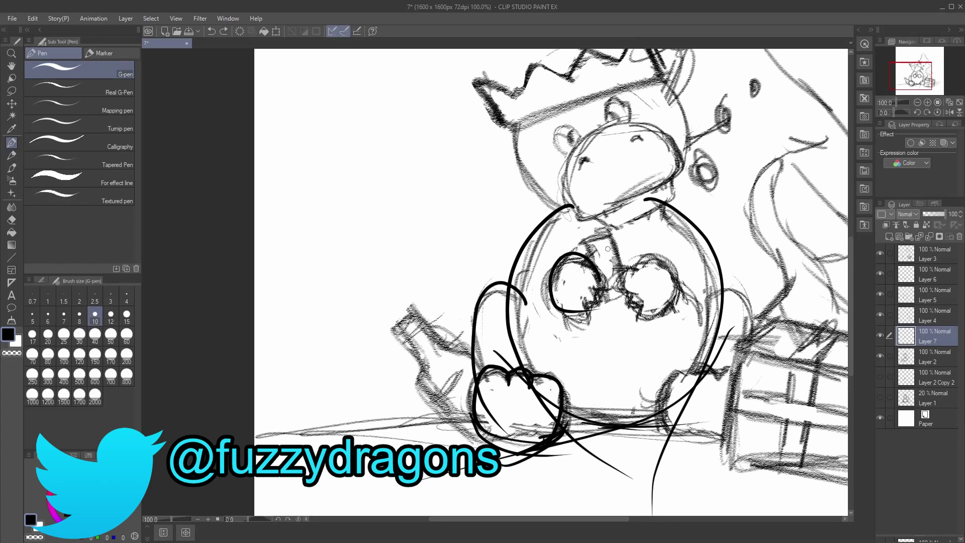
pyautogui.moveTo(599, 279)
pyautogui.mouseDown()
pyautogui.moveTo(588, 302)
pyautogui.moveTo(559, 309)
pyautogui.mouseUp()
# Step: Add a new layer and ink the rim and sides of the object held between the dragon's hands
pyautogui.click(889, 237)
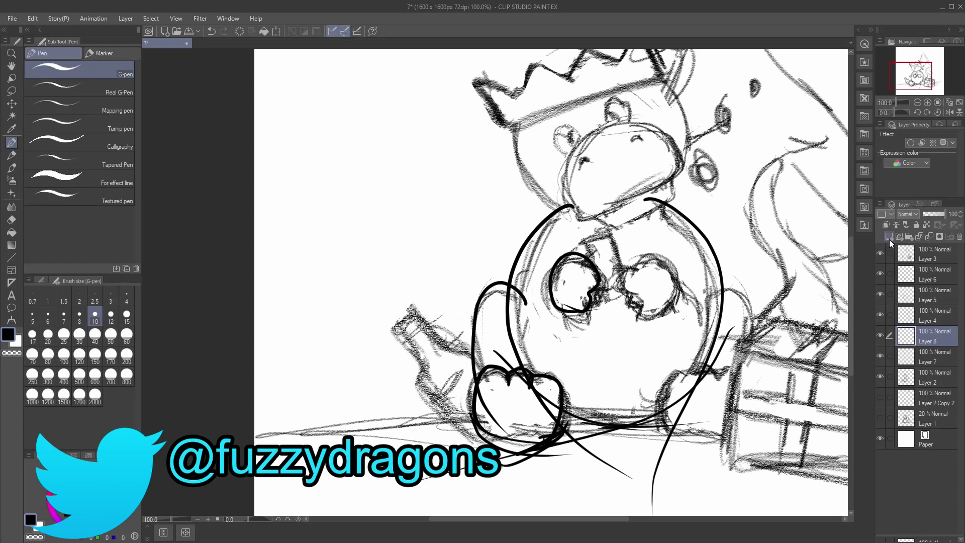
pyautogui.moveTo(583, 239)
pyautogui.mouseDown()
pyautogui.moveTo(624, 353)
pyautogui.moveTo(620, 234)
pyautogui.moveTo(643, 341)
pyautogui.mouseUp()
pyautogui.moveTo(602, 302); pyautogui.dragTo(642, 276)
pyautogui.moveTo(584, 244); pyautogui.dragTo(625, 354)
pyautogui.hotkey('ctrl', 'z')
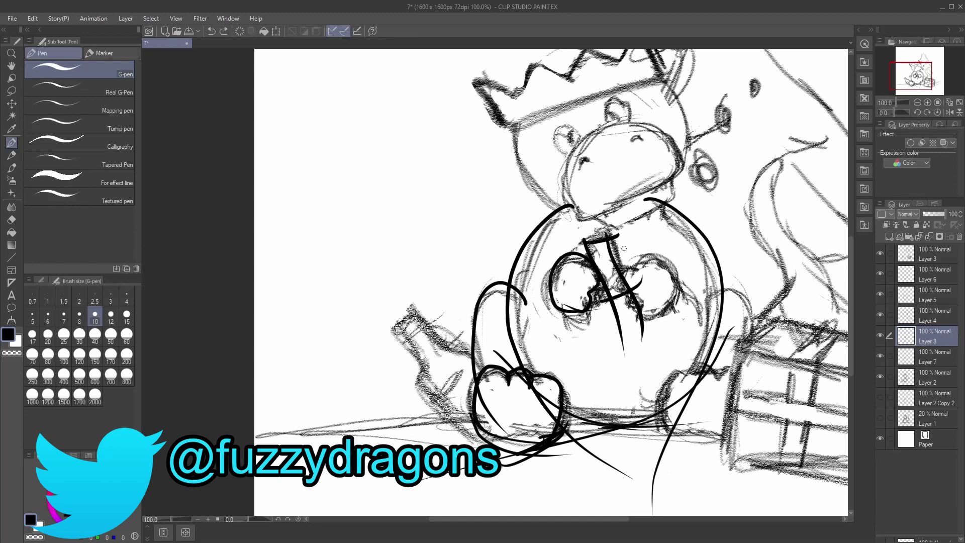
pyautogui.moveTo(586, 241)
pyautogui.mouseDown()
pyautogui.moveTo(621, 237)
pyautogui.moveTo(580, 241)
pyautogui.mouseUp()
pyautogui.hotkey('ctrl', 'z')
# Step: Erase the uneven lines of the held object and redraw its sides and lower curve with the pen
pyautogui.click(11, 221)
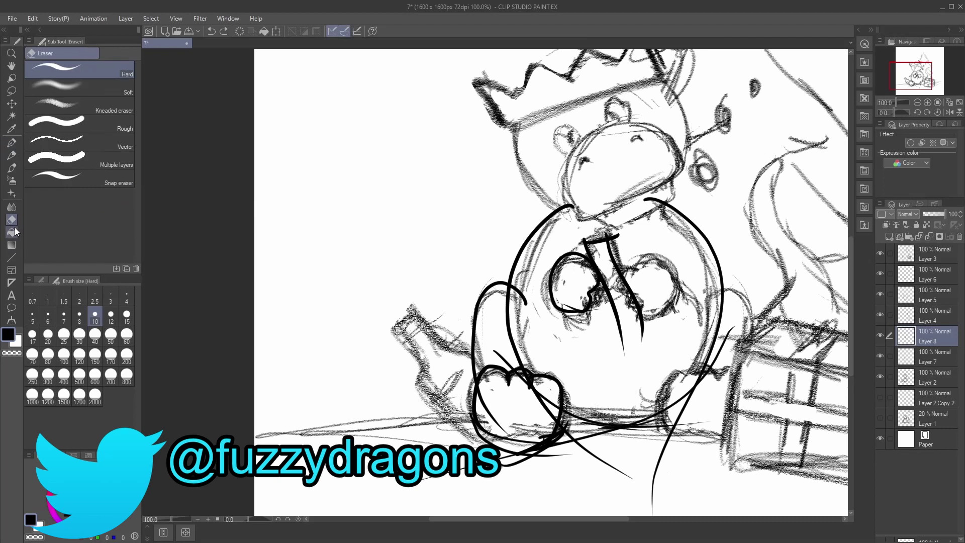
pyautogui.moveTo(588, 241)
pyautogui.mouseDown()
pyautogui.moveTo(643, 307)
pyautogui.moveTo(616, 332)
pyautogui.moveTo(600, 317)
pyautogui.mouseUp()
pyautogui.click(13, 144)
pyautogui.moveTo(581, 241)
pyautogui.mouseDown()
pyautogui.moveTo(623, 230)
pyautogui.moveTo(642, 346)
pyautogui.mouseUp()
pyautogui.moveTo(581, 240); pyautogui.dragTo(620, 349)
pyautogui.moveTo(597, 302); pyautogui.dragTo(650, 285)
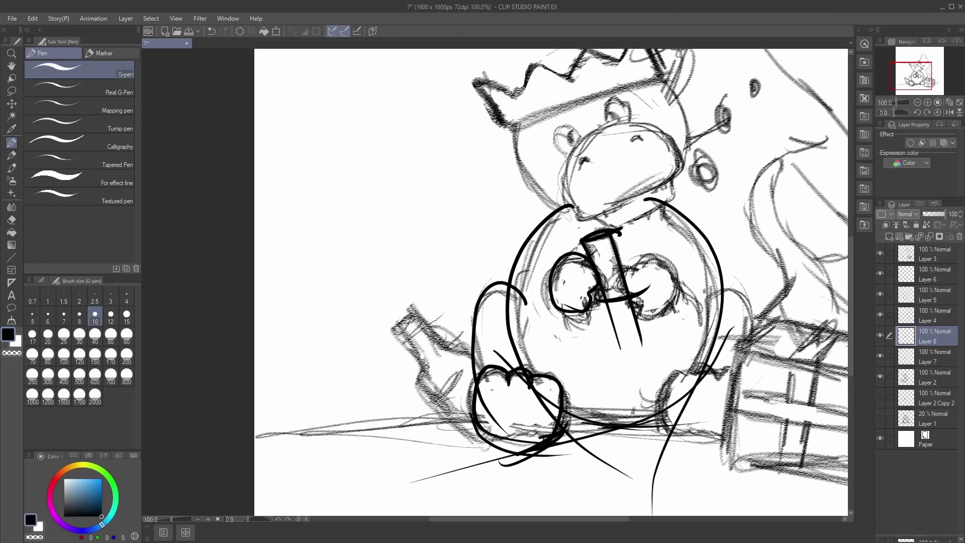
# Step: Add a new layer and ink both sides of the dragon's head
pyautogui.click(888, 236)
pyautogui.moveTo(909, 81); pyautogui.dragTo(917, 69)
pyautogui.moveTo(377, 299); pyautogui.dragTo(436, 415)
pyautogui.moveTo(503, 257)
pyautogui.mouseDown()
pyautogui.moveTo(530, 385)
pyautogui.moveTo(521, 421)
pyautogui.mouseUp()
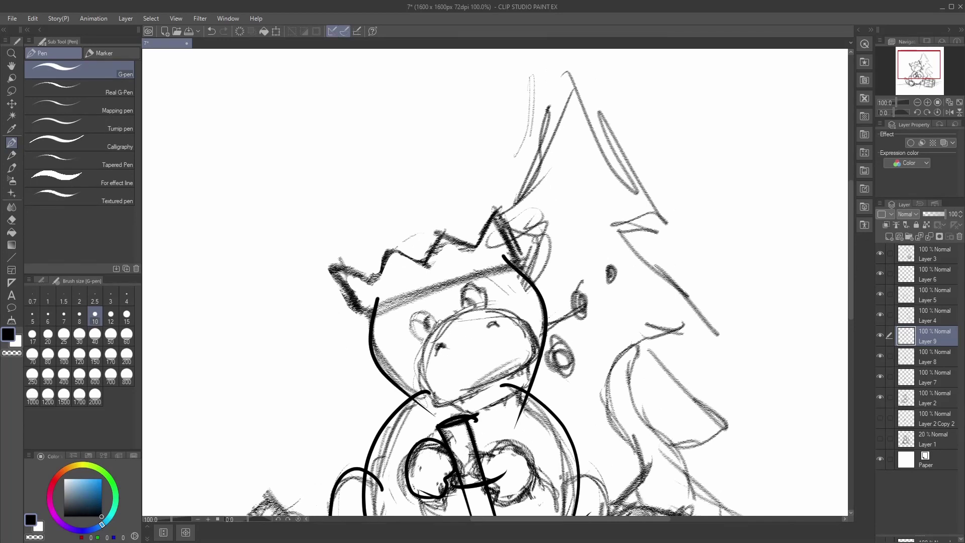
# Step: Add a new layer and ink the dragon's snout, lower jaw and two nostrils
pyautogui.click(889, 236)
pyautogui.moveTo(443, 403)
pyautogui.mouseDown()
pyautogui.moveTo(428, 345)
pyautogui.moveTo(519, 323)
pyautogui.moveTo(533, 356)
pyautogui.moveTo(437, 405)
pyautogui.mouseUp()
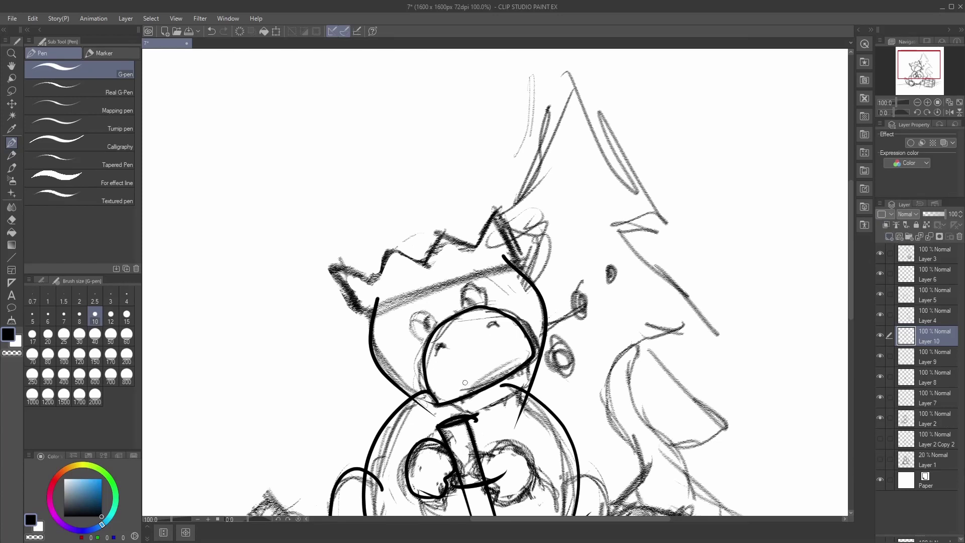
pyautogui.moveTo(524, 359); pyautogui.dragTo(521, 399)
pyautogui.moveTo(446, 390)
pyautogui.mouseDown()
pyautogui.moveTo(505, 405)
pyautogui.moveTo(473, 408)
pyautogui.moveTo(539, 381)
pyautogui.mouseUp()
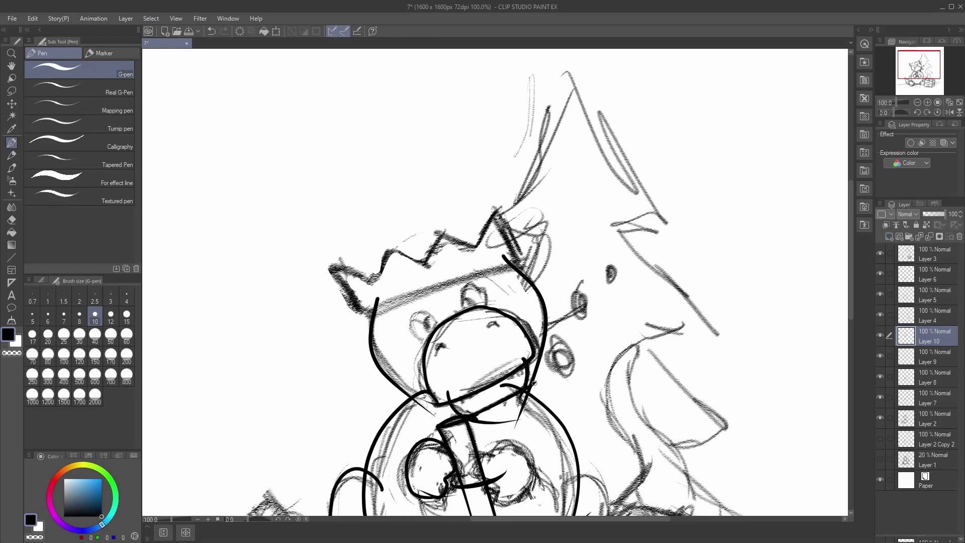
pyautogui.moveTo(435, 352); pyautogui.dragTo(498, 329)
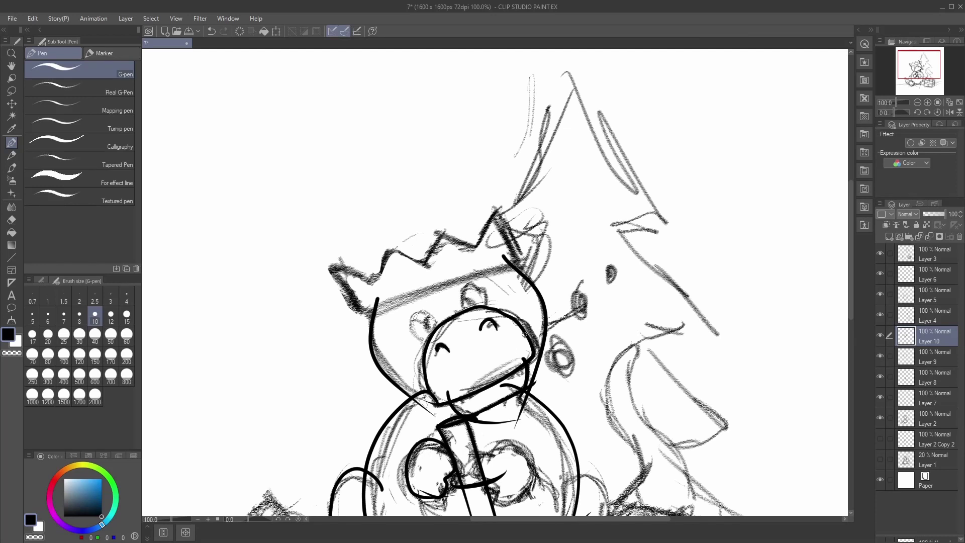
# Step: Add a new layer and ink the crown's lower band and its zigzag points
pyautogui.click(888, 237)
pyautogui.moveTo(331, 273)
pyautogui.mouseDown()
pyautogui.moveTo(368, 316)
pyautogui.moveTo(567, 264)
pyautogui.mouseUp()
pyautogui.moveTo(500, 197)
pyautogui.mouseDown()
pyautogui.moveTo(506, 257)
pyautogui.moveTo(480, 234)
pyautogui.moveTo(475, 246)
pyautogui.moveTo(393, 249)
pyautogui.moveTo(355, 278)
pyautogui.moveTo(319, 270)
pyautogui.mouseUp()
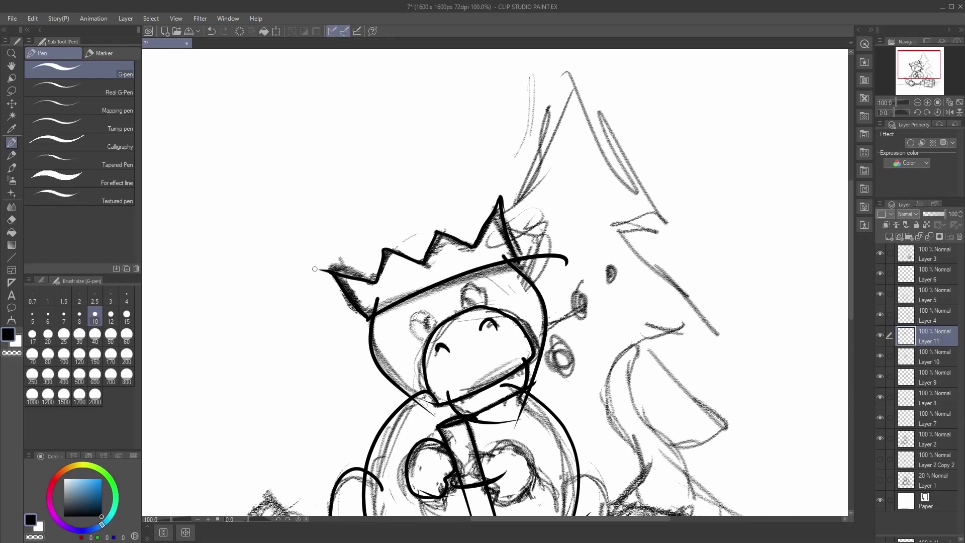
# Step: Add a new layer and ink the dragon's eye on the bottle side
pyautogui.click(888, 236)
pyautogui.click(920, 93)
pyautogui.moveTo(922, 82); pyautogui.dragTo(924, 61)
pyautogui.scroll(-3, 734, 96)
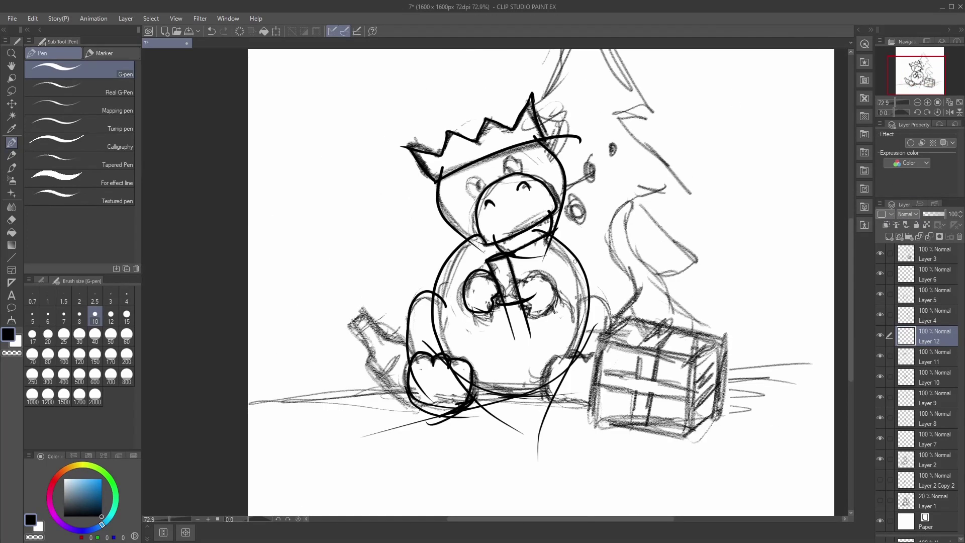
pyautogui.moveTo(471, 205)
pyautogui.mouseDown()
pyautogui.moveTo(465, 185)
pyautogui.moveTo(483, 176)
pyautogui.moveTo(476, 200)
pyautogui.mouseUp()
pyautogui.hotkey('ctrl', 'z')
# Step: Add a new layer and ink the jagged outline of the Christmas tree from its tip down both sides
pyautogui.click(890, 236)
pyautogui.hotkey('ctrl', '-')
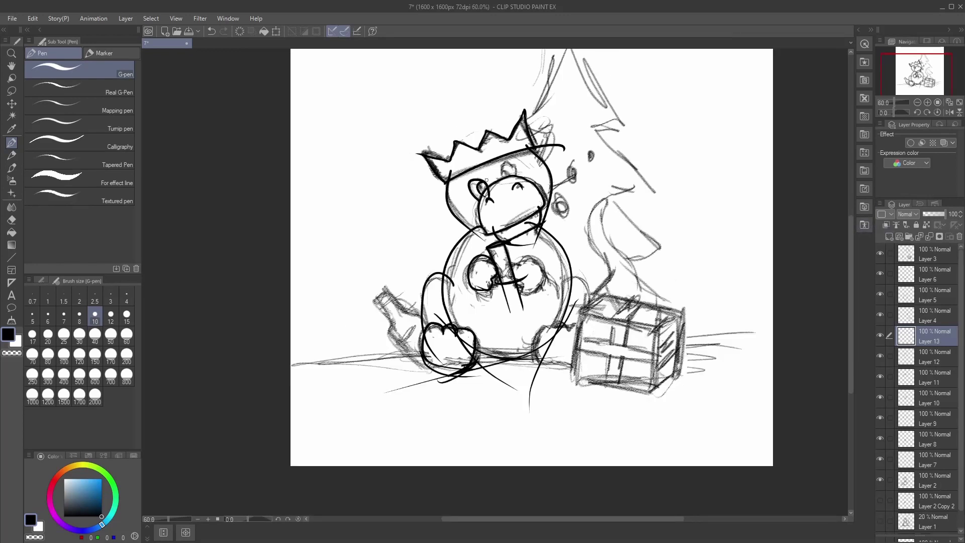
pyautogui.moveTo(905, 80); pyautogui.dragTo(908, 72)
pyautogui.moveTo(530, 119)
pyautogui.mouseDown()
pyautogui.moveTo(513, 273)
pyautogui.moveTo(475, 332)
pyautogui.moveTo(601, 219)
pyautogui.moveTo(630, 277)
pyautogui.moveTo(588, 347)
pyautogui.moveTo(576, 394)
pyautogui.mouseUp()
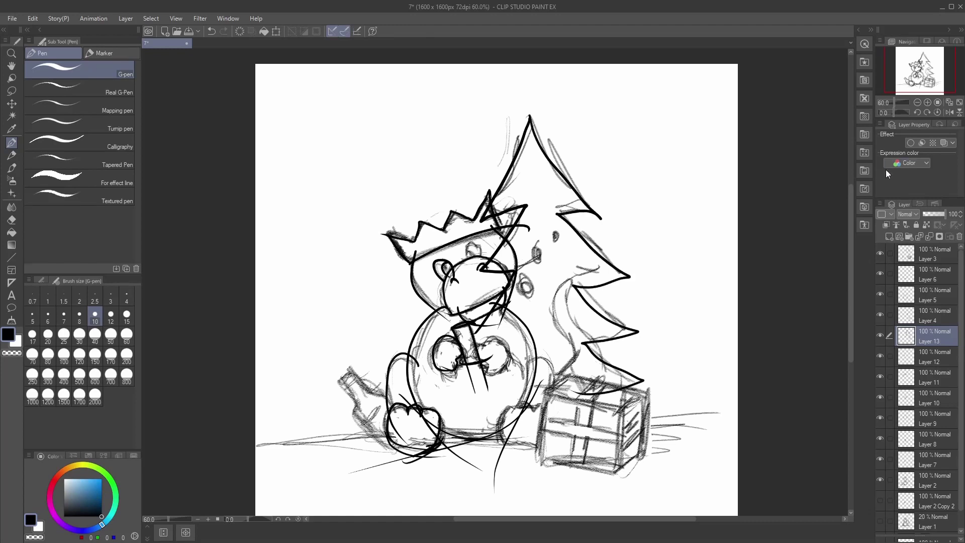
# Step: Add a new layer and ink the gift box's vertical edge nearest the dragon
pyautogui.click(889, 236)
pyautogui.moveTo(548, 392); pyautogui.dragTo(525, 509)
pyautogui.hotkey('ctrl', 'z')
pyautogui.moveTo(548, 391); pyautogui.dragTo(539, 497)
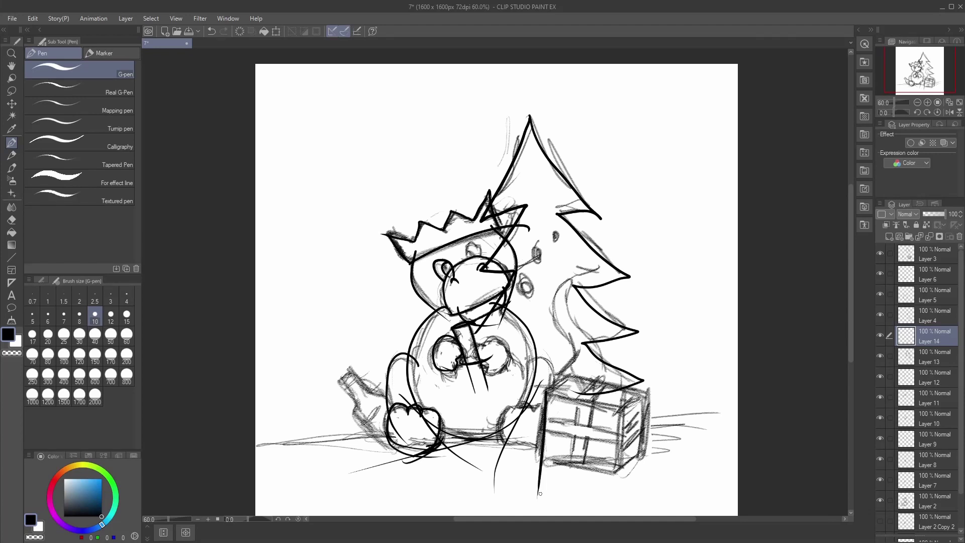
pyautogui.moveTo(532, 390); pyautogui.dragTo(664, 431)
pyautogui.hotkey('ctrl', 'z')
pyautogui.keyDown('ctrl'); pyautogui.keyDown('shift'); pyautogui.click(505, 422); pyautogui.keyUp('shift'); pyautogui.keyUp('ctrl')
pyautogui.moveTo(497, 398); pyautogui.dragTo(629, 428)
pyautogui.hotkey('ctrl', 'z')
pyautogui.hotkey('ctrl', 'z')
# Step: Ink the gift box's front corner, the receding top and bottom edges of its side, and the far vertical edge
pyautogui.click(880, 335)
pyautogui.click(881, 335)
pyautogui.moveTo(546, 396)
pyautogui.mouseDown()
pyautogui.moveTo(631, 413)
pyautogui.moveTo(624, 484)
pyautogui.mouseUp()
pyautogui.hotkey('ctrl', 'z')
pyautogui.moveTo(622, 400)
pyautogui.mouseDown()
pyautogui.moveTo(619, 499)
pyautogui.moveTo(682, 374)
pyautogui.mouseUp()
pyautogui.moveTo(608, 477); pyautogui.dragTo(669, 435)
pyautogui.moveTo(650, 379); pyautogui.dragTo(638, 511)
# Step: Ink the bottom front edge and the rear top edges of the gift box
pyautogui.moveTo(530, 460); pyautogui.dragTo(652, 499)
pyautogui.hotkey('ctrl', 'z')
pyautogui.moveTo(542, 458); pyautogui.dragTo(687, 500)
pyautogui.moveTo(533, 403)
pyautogui.mouseDown()
pyautogui.moveTo(614, 357)
pyautogui.moveTo(719, 420)
pyautogui.mouseUp()
# Step: Ink the ribbon bands across the front and side of the gift box, and check the layer by toggling its visibility
pyautogui.moveTo(610, 376)
pyautogui.mouseDown()
pyautogui.moveTo(584, 397)
pyautogui.moveTo(596, 406)
pyautogui.moveTo(585, 515)
pyautogui.mouseUp()
pyautogui.hotkey('ctrl', 'z')
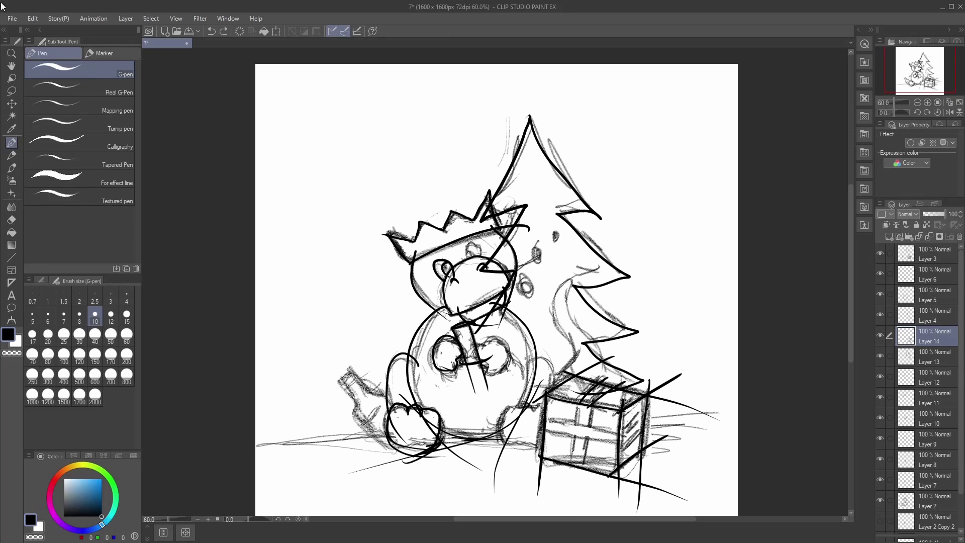
pyautogui.moveTo(591, 407)
pyautogui.mouseDown()
pyautogui.moveTo(584, 507)
pyautogui.moveTo(562, 515)
pyautogui.mouseUp()
pyautogui.moveTo(539, 431); pyautogui.dragTo(686, 455)
pyautogui.moveTo(533, 411)
pyautogui.mouseDown()
pyautogui.moveTo(657, 440)
pyautogui.moveTo(659, 401)
pyautogui.mouseUp()
pyautogui.moveTo(611, 455); pyautogui.dragTo(667, 416)
pyautogui.click(880, 335)
pyautogui.click(881, 335)
# Step: Add a new layer and ink the bottle's mouth, sides and label lines
pyautogui.click(887, 237)
pyautogui.moveTo(338, 381); pyautogui.dragTo(351, 379)
pyautogui.moveTo(338, 381); pyautogui.dragTo(403, 450)
pyautogui.moveTo(351, 372); pyautogui.dragTo(404, 415)
pyautogui.moveTo(352, 433); pyautogui.dragTo(386, 402)
pyautogui.moveTo(394, 402)
pyautogui.mouseDown()
pyautogui.moveTo(390, 372)
pyautogui.moveTo(374, 376)
pyautogui.mouseUp()
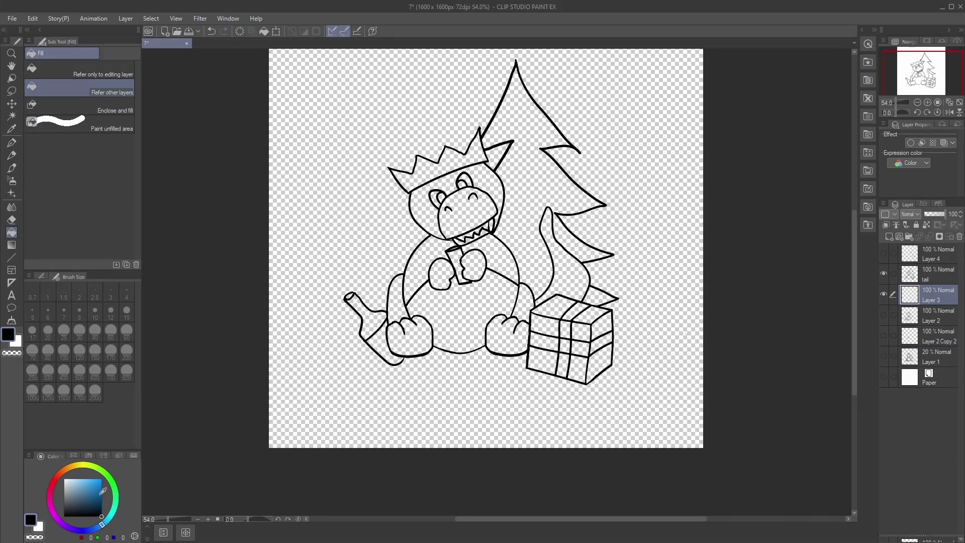
# Step: Fill both sides of the dragon's upper body with medium blue (RGB 47, 126, 180) on Layer 3
pyautogui.click(92, 489)
pyautogui.click(418, 259)
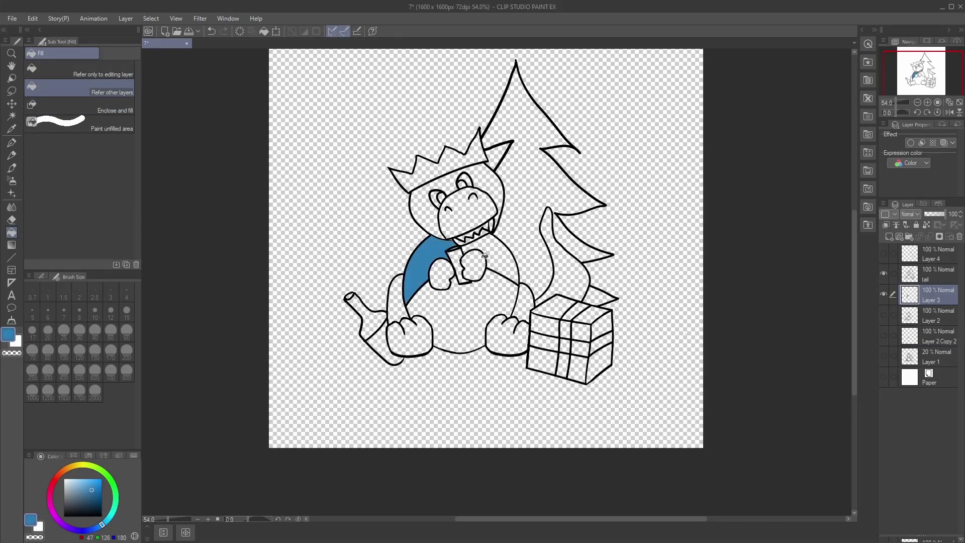
pyautogui.click(491, 248)
# Step: Try light green (RGB 60, 217, 137) as the fill on the bottle side of the dragon's upper body
pyautogui.click(110, 480)
pyautogui.click(84, 501)
pyautogui.click(116, 498)
pyautogui.click(91, 484)
pyautogui.click(425, 256)
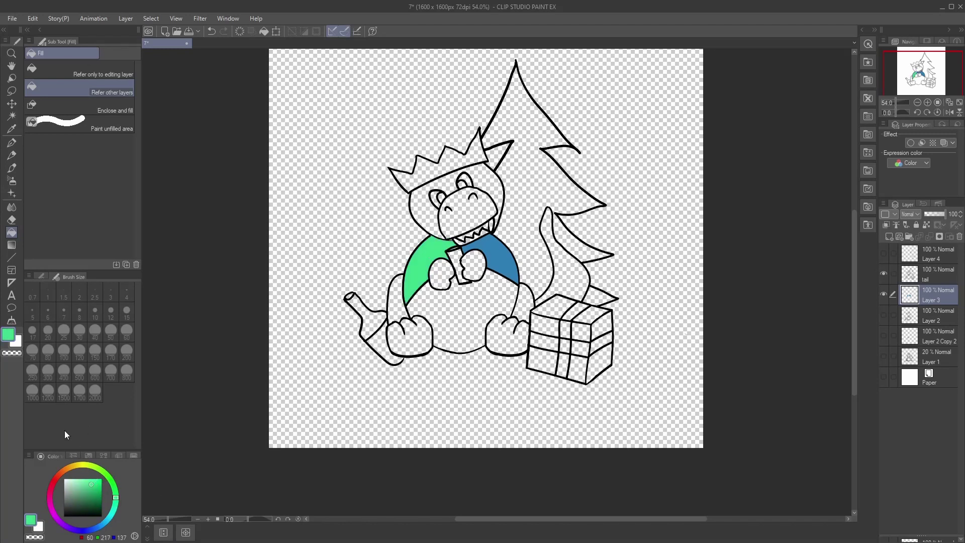
# Step: Fill both sides of the dragon's upper body and its head with dark red (RGB 177, 20, 23)
pyautogui.click(54, 481)
pyautogui.click(97, 490)
pyautogui.click(439, 241)
pyautogui.click(506, 254)
pyautogui.click(477, 176)
pyautogui.scroll(5, 463, 241)
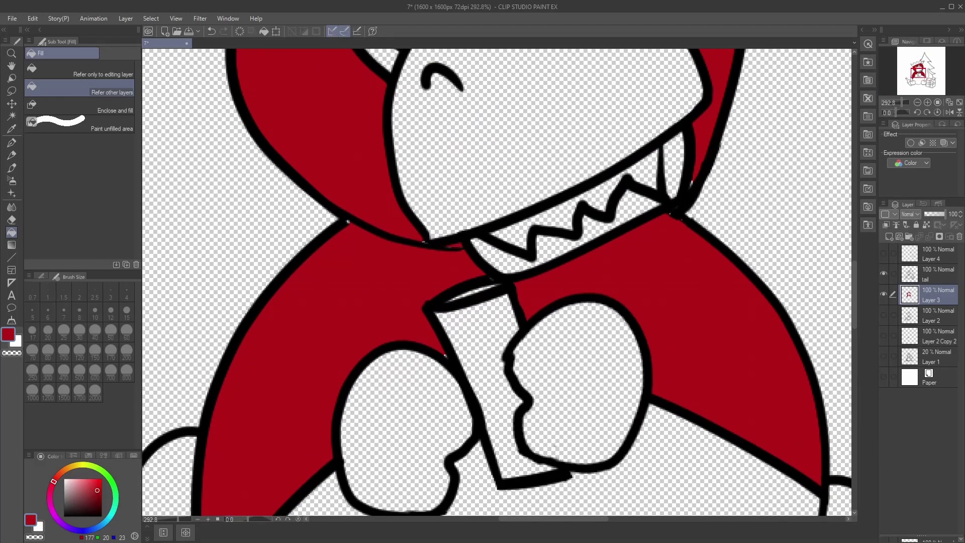
# Step: Fill the dragon's legs and tail with dark red, and its belly and the inside of its mouth with pink (RGB 217, 114, 116)
pyautogui.scroll(-4, 420, 254)
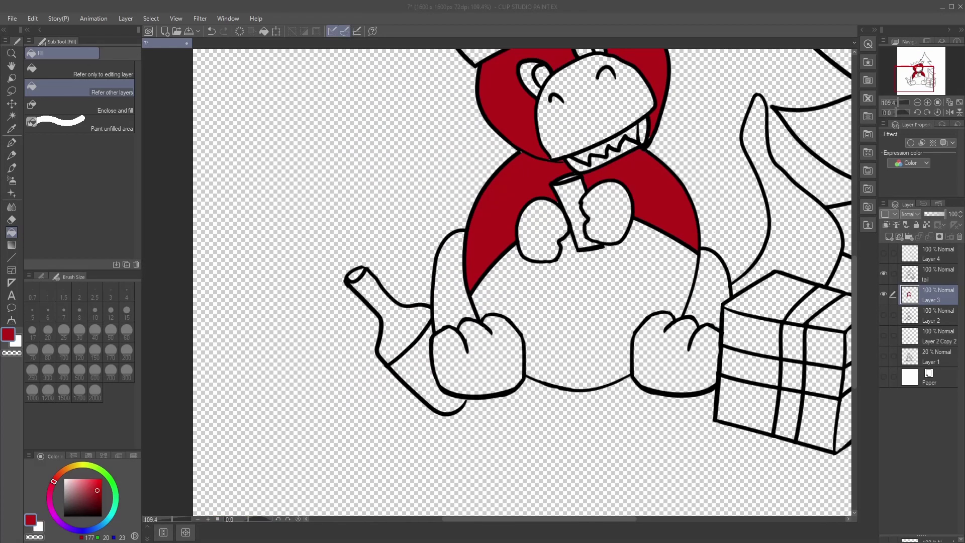
pyautogui.click(452, 281)
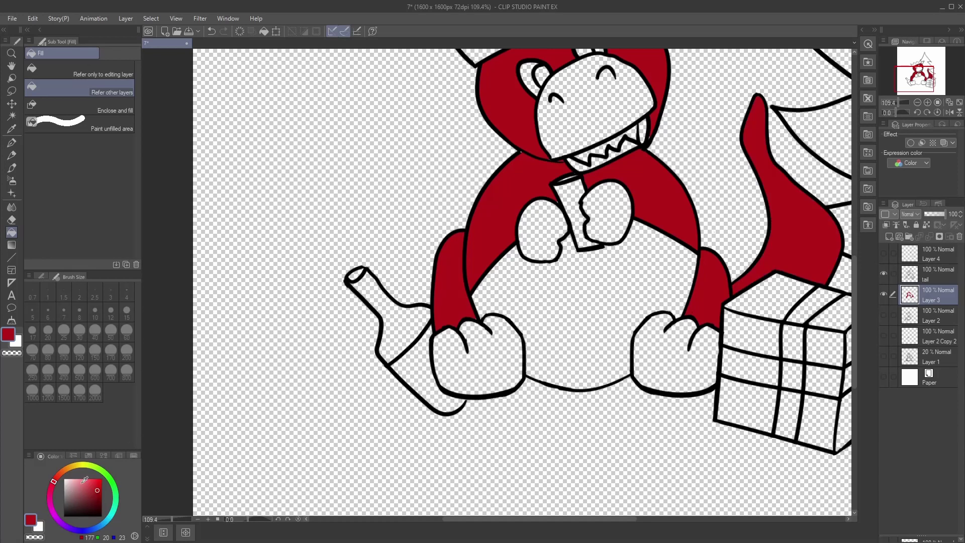
pyautogui.click(81, 484)
pyautogui.click(548, 341)
pyautogui.moveTo(632, 142); pyautogui.dragTo(606, 154)
pyautogui.click(643, 138)
pyautogui.scroll(5, 653, 133)
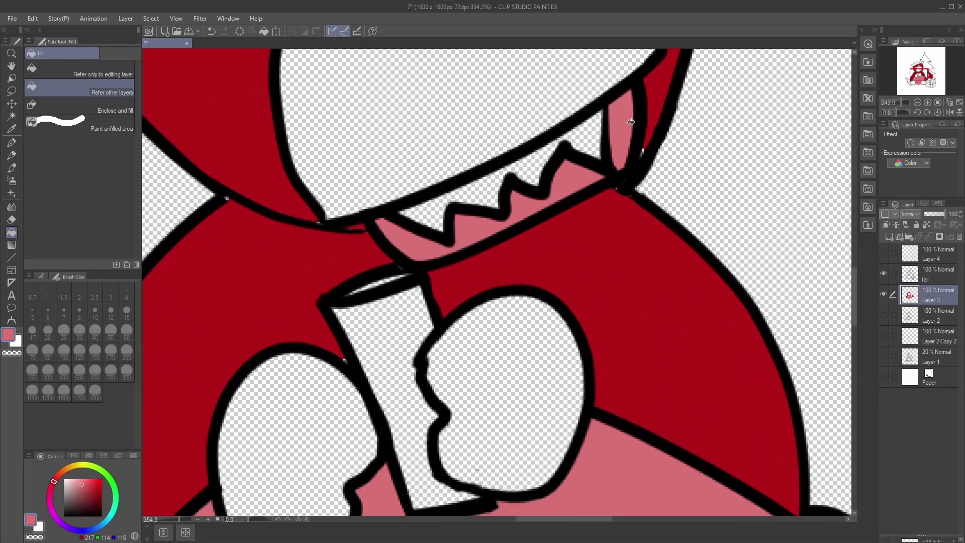
# Step: Sample the body's dark red (RGB 177, 20, 22) and paint over the unfilled gaps where the head meets the shoulder
pyautogui.click(12, 129)
pyautogui.click(363, 252)
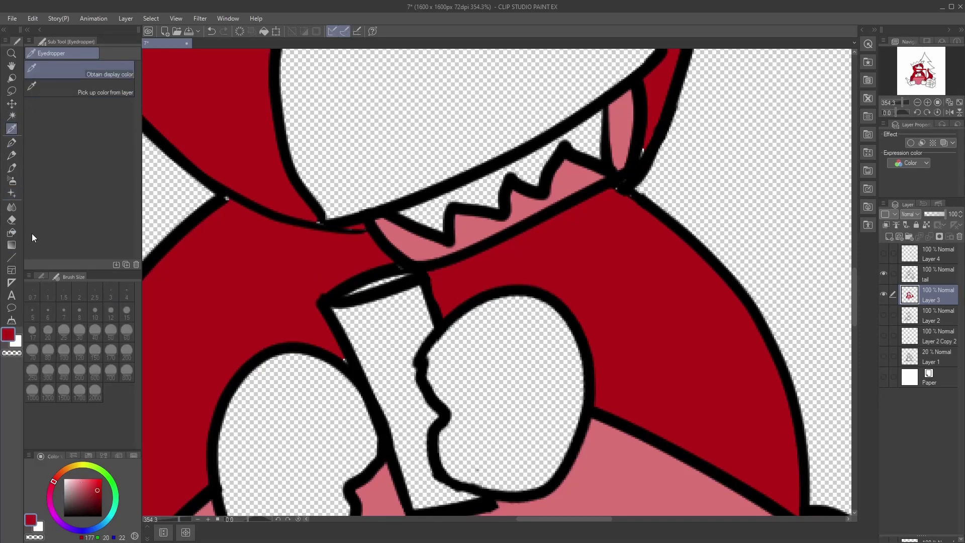
pyautogui.press('g')
pyautogui.scroll(-4, 185, 207)
pyautogui.moveTo(200, 187)
pyautogui.mouseDown()
pyautogui.moveTo(250, 220)
pyautogui.moveTo(249, 210)
pyautogui.mouseUp()
pyautogui.scroll(-4, 218, 225)
pyautogui.scroll(3, 557, 342)
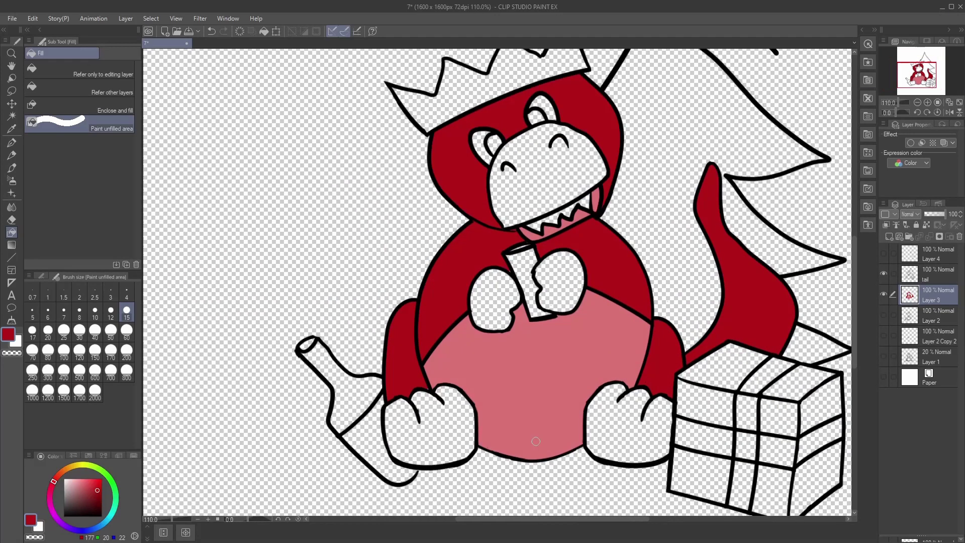
# Step: Fill both of the dragon's hands with the dark red, using other layers as reference, and ready the unfilled-area brush for leftover gaps
pyautogui.click(91, 95)
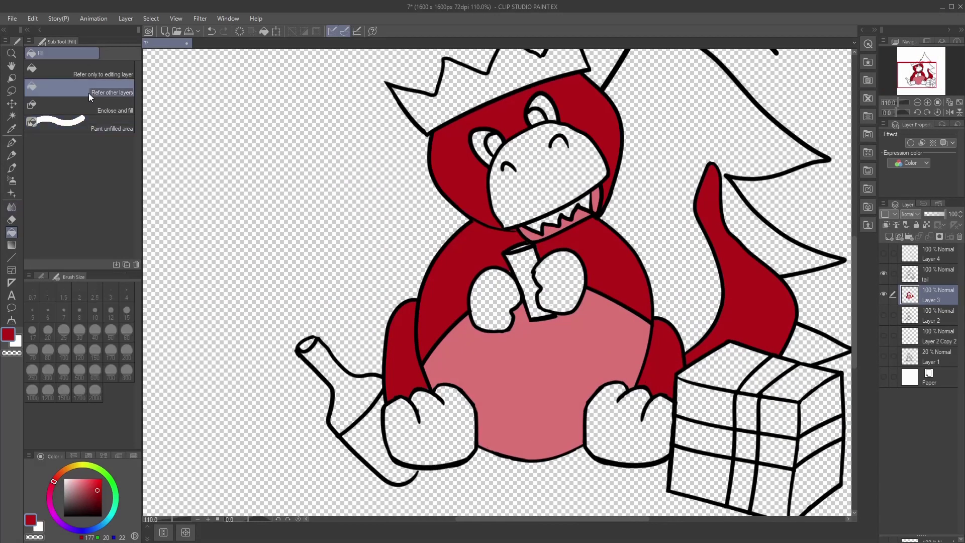
pyautogui.click(509, 300)
pyautogui.click(559, 290)
pyautogui.scroll(3, 422, 385)
pyautogui.click(106, 126)
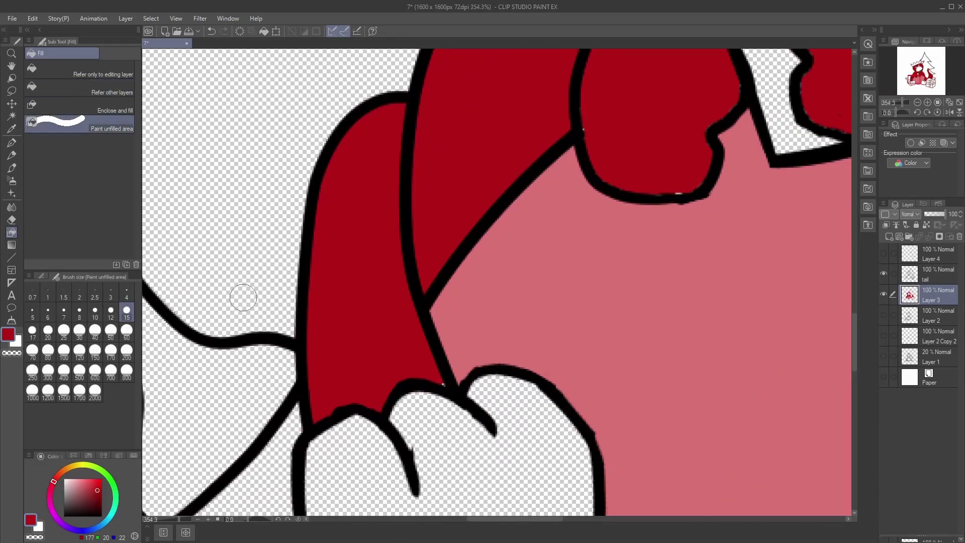
pyautogui.scroll(-2, 389, 340)
pyautogui.scroll(-5, 417, 291)
# Step: Set a muted dark red (RGB 146, 59, 61) as the colour and the Fill tool to refer to other layers
pyautogui.click(10, 129)
pyautogui.click(437, 345)
pyautogui.click(86, 495)
pyautogui.click(12, 219)
pyautogui.click(11, 233)
pyautogui.press('c')
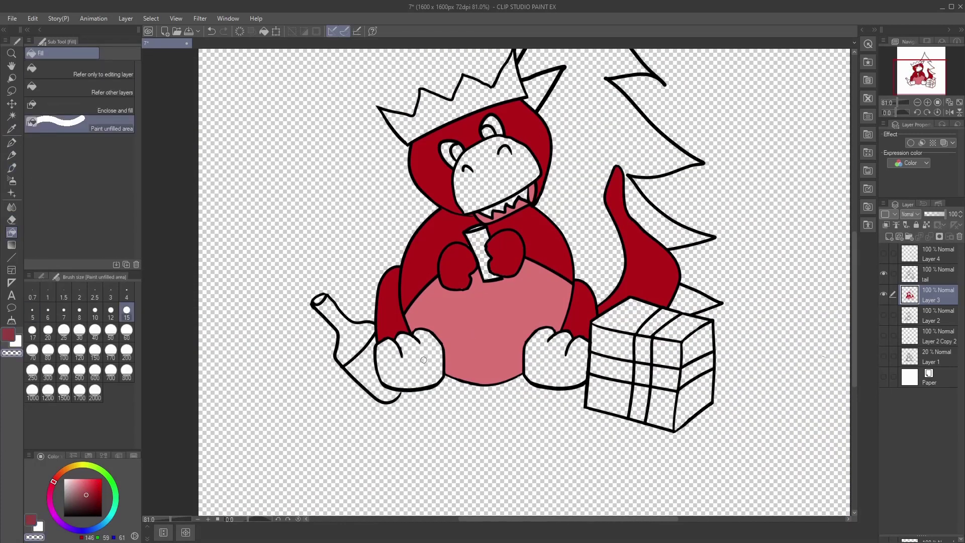
pyautogui.click(108, 89)
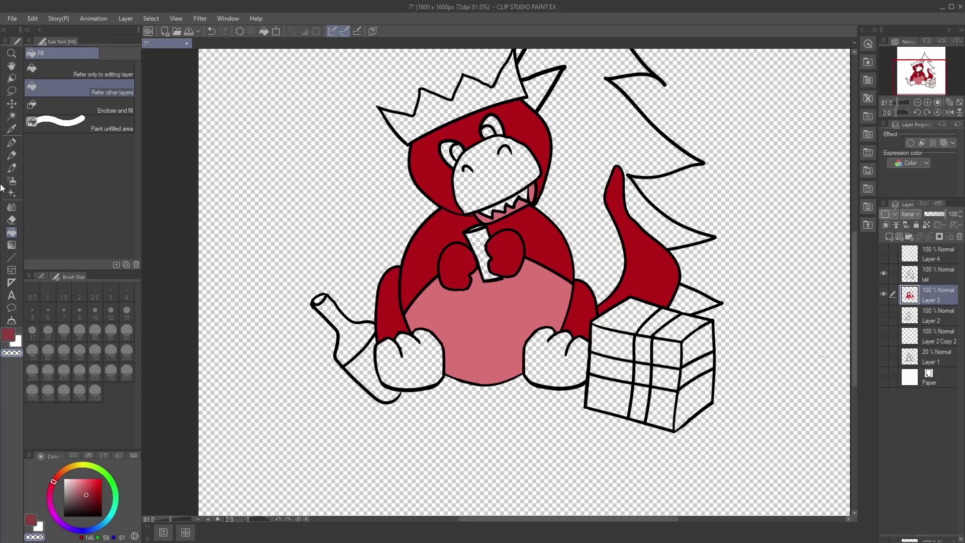
# Step: Check the line art and colour layers by toggling their visibility, and add a new layer above the tail layer
pyautogui.click(884, 273)
pyautogui.scroll(1, 496, 177)
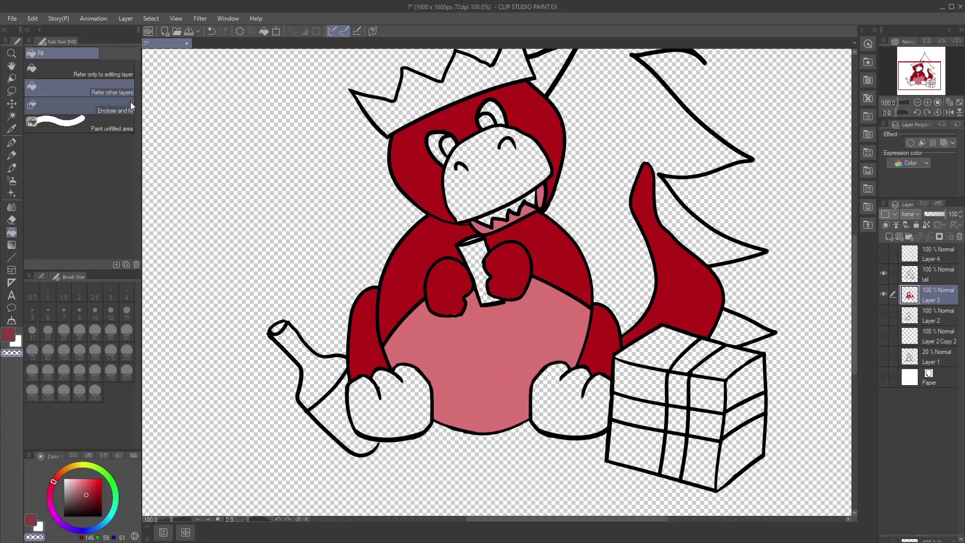
pyautogui.click(884, 294)
pyautogui.click(885, 294)
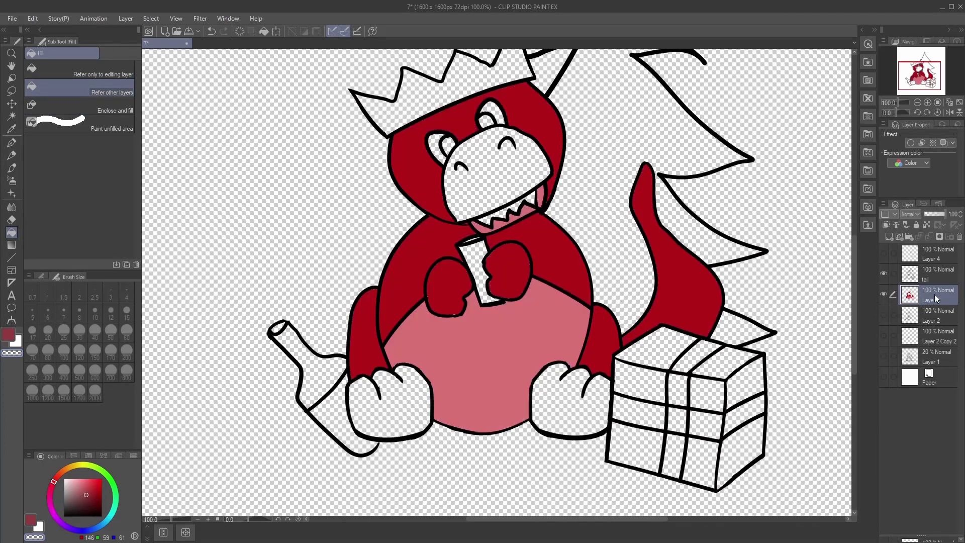
pyautogui.hotkey('ctrl', 'shift', 'n')
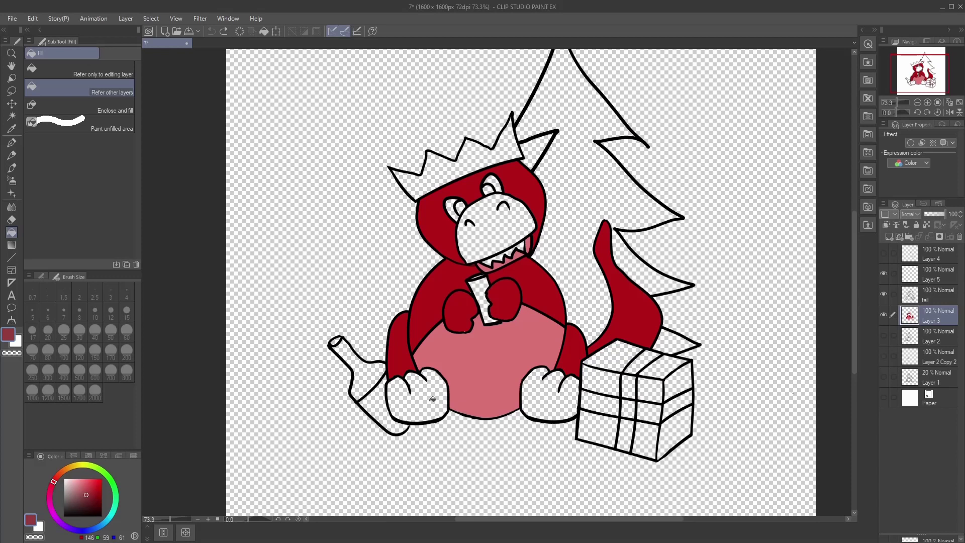
# Step: Fill both feet and the snout with the muted dark red on Layer 3
pyautogui.click(432, 399)
pyautogui.hotkey('ctrl', 'z')
pyautogui.click(429, 399)
pyautogui.click(554, 402)
pyautogui.click(456, 236)
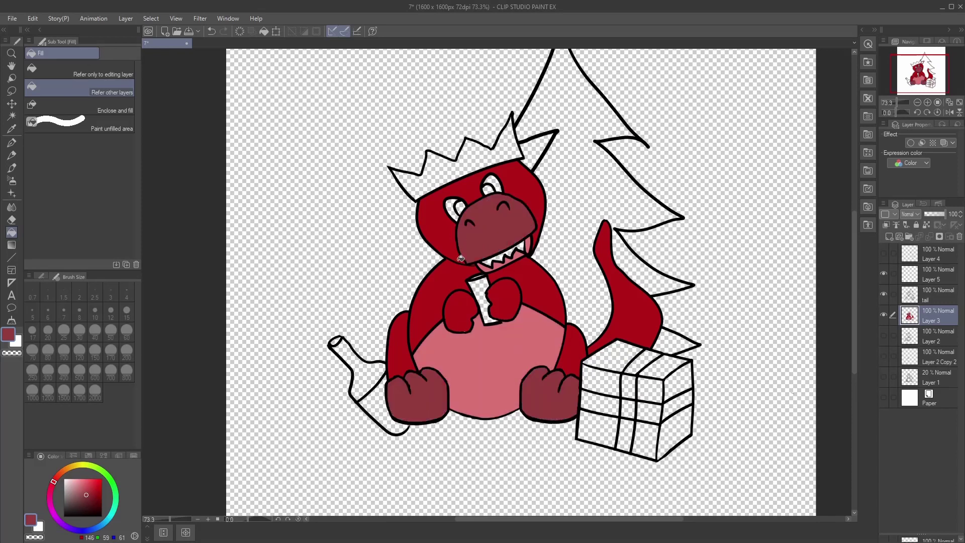
# Step: Fill all sections of the Christmas tree with dark green (RGB 0, 112, 20)
pyautogui.moveTo(104, 524); pyautogui.dragTo(113, 512)
pyautogui.moveTo(88, 489); pyautogui.dragTo(99, 481)
pyautogui.click(114, 487)
pyautogui.click(101, 499)
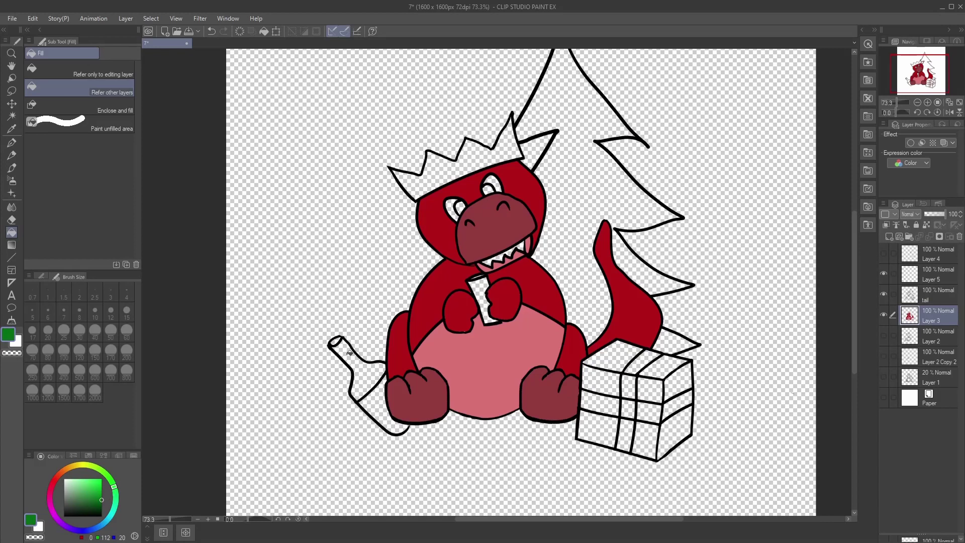
pyautogui.click(602, 193)
pyautogui.click(649, 269)
pyautogui.click(684, 345)
# Step: Fill the dragon's crown with bright yellow
pyautogui.scroll(3, 487, 113)
pyautogui.click(92, 466)
pyautogui.click(83, 464)
pyautogui.click(101, 480)
pyautogui.click(424, 182)
# Step: Fill the whites of both eyes and the teeth with white (RGB 255, 255, 255)
pyautogui.moveTo(85, 501); pyautogui.dragTo(70, 478)
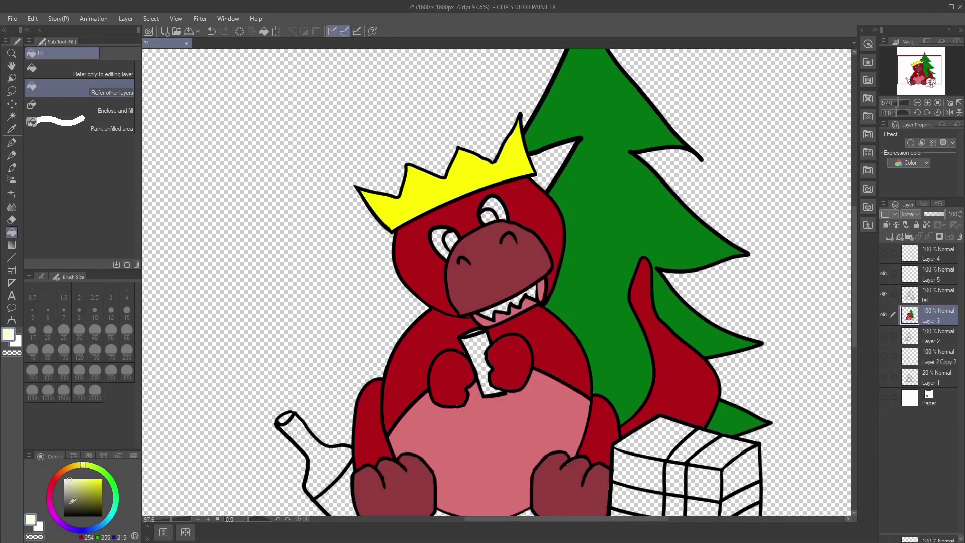
pyautogui.click(445, 248)
pyautogui.click(502, 201)
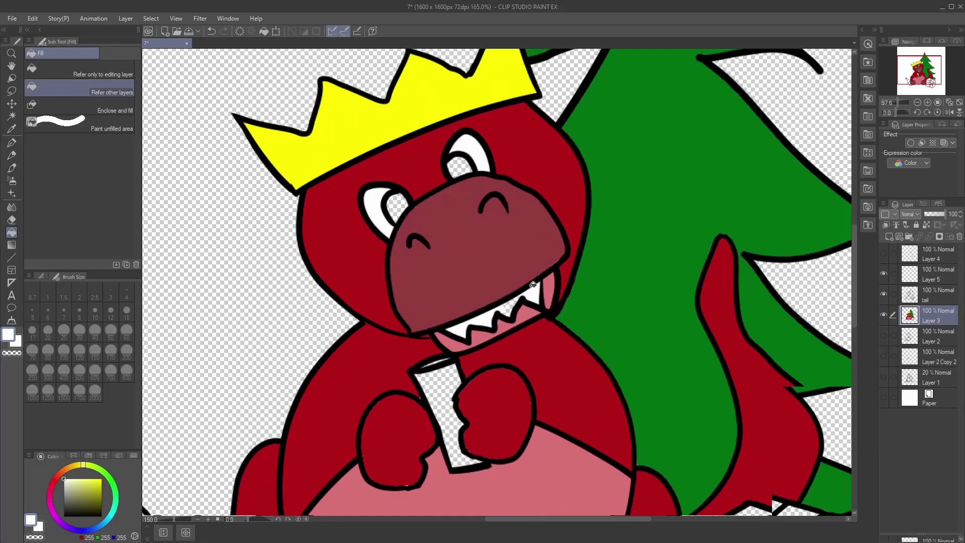
pyautogui.scroll(4, 531, 290)
# Step: Fill both irises with bright sky blue (RGB 0, 202, 255)
pyautogui.click(106, 520)
pyautogui.click(102, 478)
pyautogui.click(397, 206)
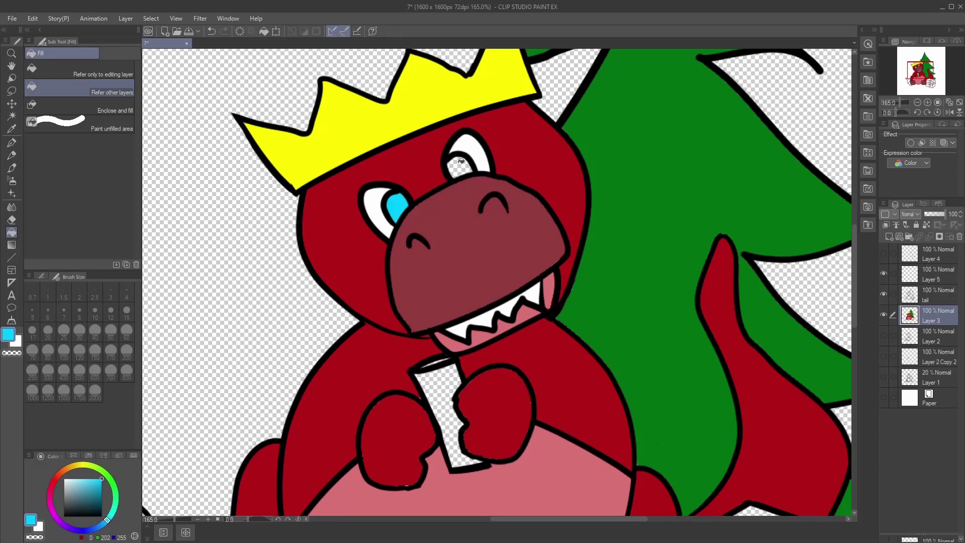
pyautogui.click(457, 166)
# Step: Fill the bottle's lower part with sky blue, its neck and shoulder with grey, and its mouth with darker grey (RGB 68, 84, 89)
pyautogui.scroll(-6, 365, 290)
pyautogui.click(294, 449)
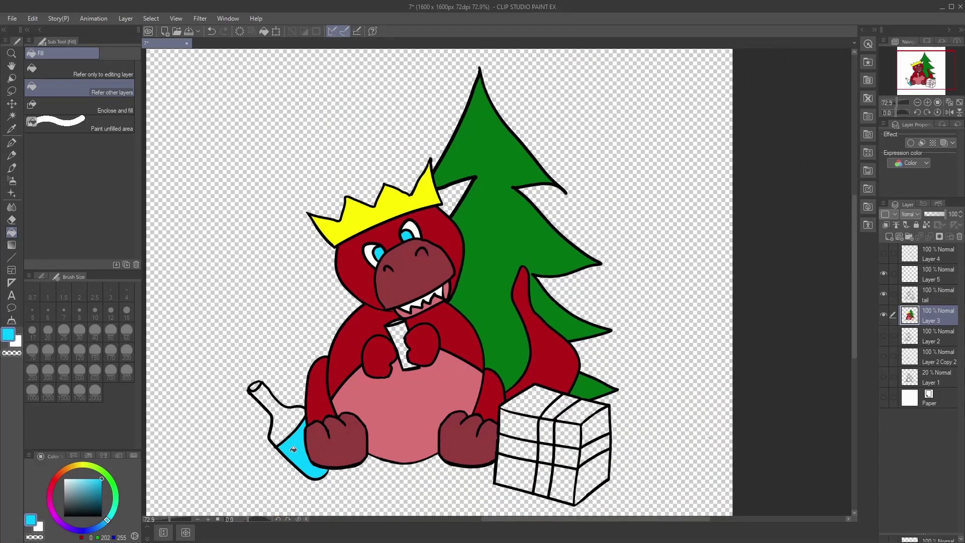
pyautogui.click(69, 499)
pyautogui.click(280, 410)
pyautogui.click(72, 503)
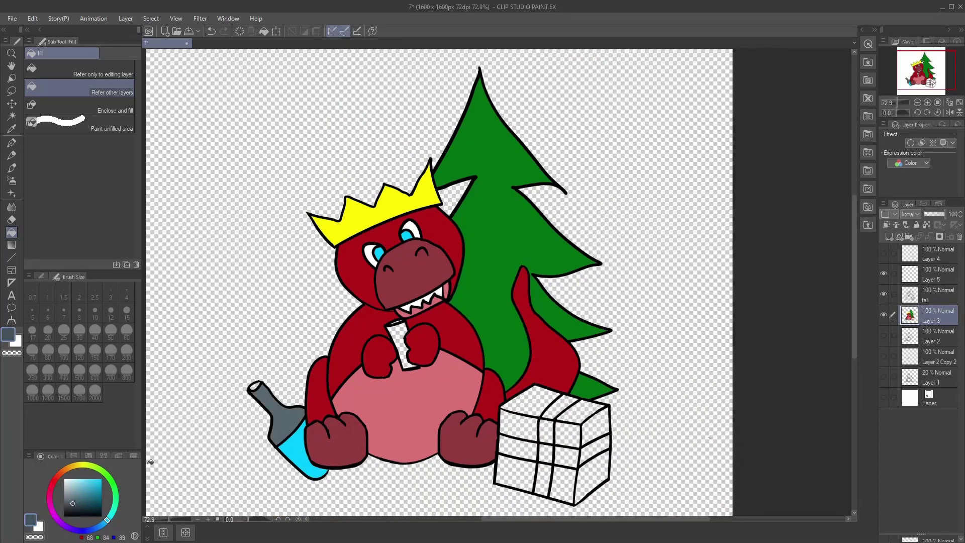
# Step: Recolour the bottle's lower part with dark purple (RGB 67, 42, 129) and paint over the unfilled gaps along its edges
pyautogui.click(115, 500)
pyautogui.click(73, 528)
pyautogui.click(89, 497)
pyautogui.click(295, 444)
pyautogui.scroll(6, 309, 438)
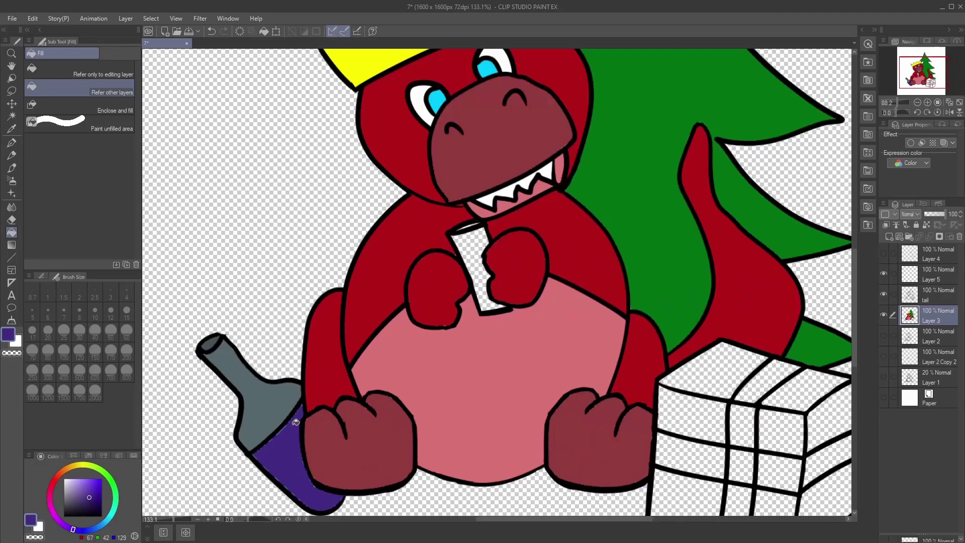
pyautogui.click(93, 122)
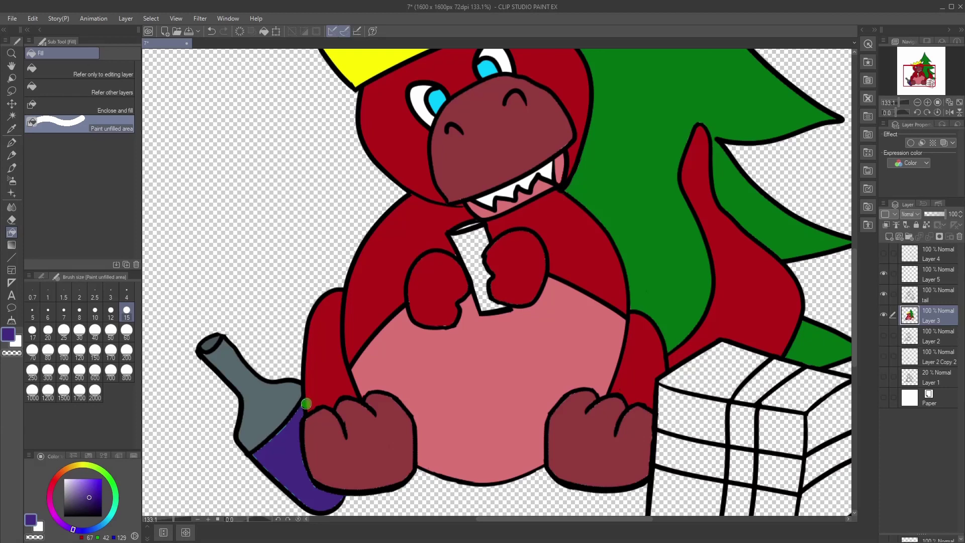
pyautogui.moveTo(249, 455)
pyautogui.mouseDown()
pyautogui.moveTo(297, 412)
pyautogui.moveTo(351, 523)
pyautogui.mouseUp()
pyautogui.scroll(-6, 505, 387)
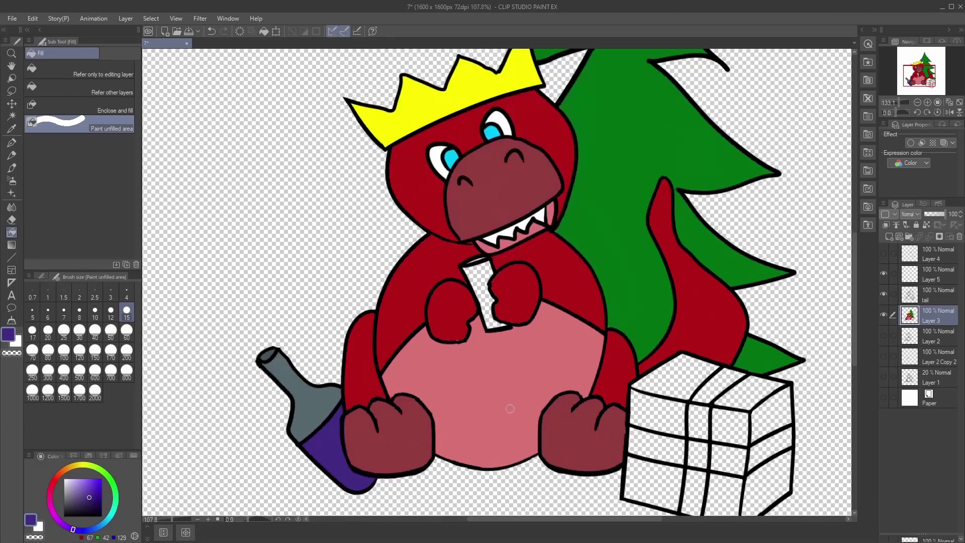
# Step: Fill the side of the cup in the dragon's hands with teal and its opening with darker teal (RGB 0, 132, 153)
pyautogui.scroll(7, 468, 256)
pyautogui.click(109, 518)
pyautogui.click(101, 488)
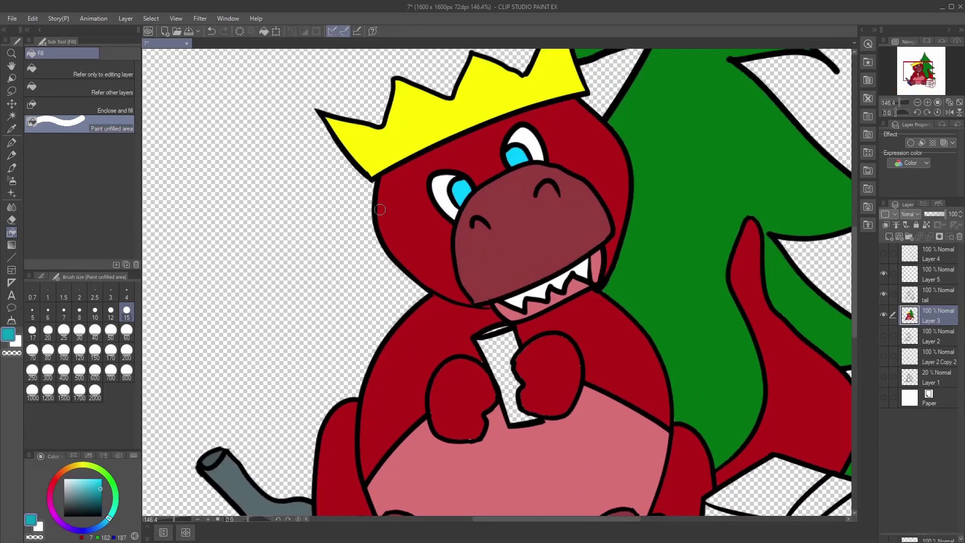
pyautogui.click(111, 90)
pyautogui.click(508, 362)
pyautogui.scroll(3, 507, 318)
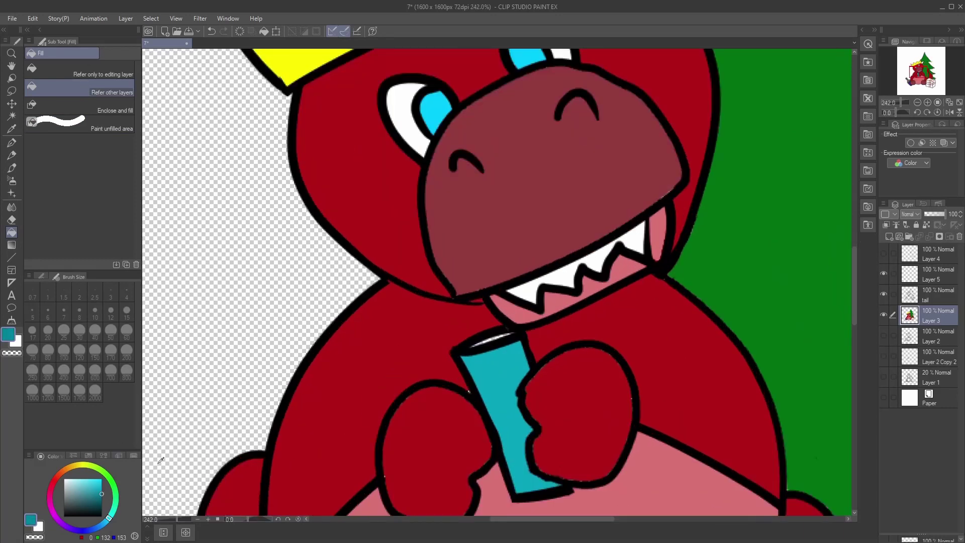
pyautogui.click(492, 337)
# Step: Fill the small leftover gaps around the cup's rim with the darker teal, using Enclose and fill and Paint unfilled area
pyautogui.click(119, 110)
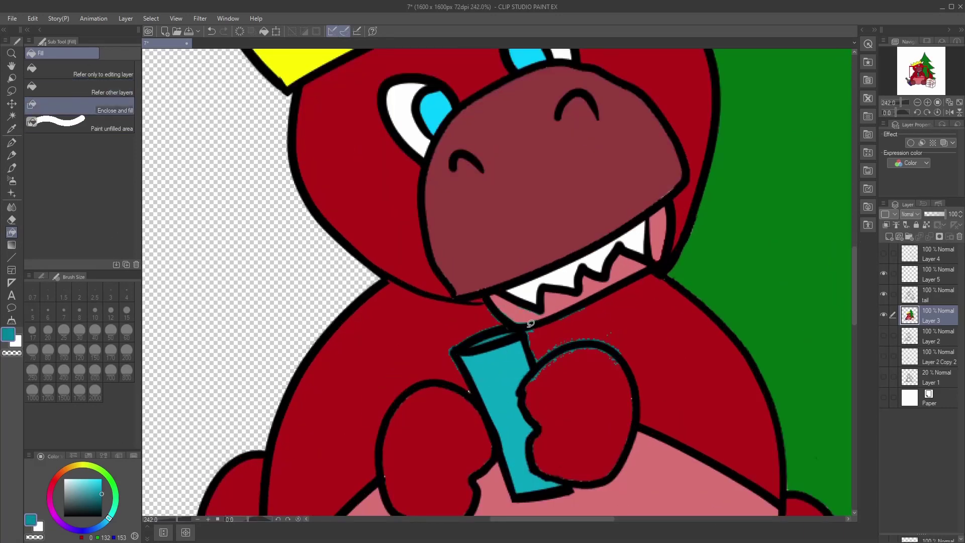
pyautogui.scroll(2, 352, 336)
pyautogui.click(111, 126)
pyautogui.moveTo(571, 327); pyautogui.dragTo(656, 297)
pyautogui.scroll(-4, 657, 297)
# Step: Sample the dragon's dark red (RGB 177, 20, 22) beside the cup and return to the Fill tool
pyautogui.press('i')
pyautogui.click(584, 362)
pyautogui.scroll(3, 598, 292)
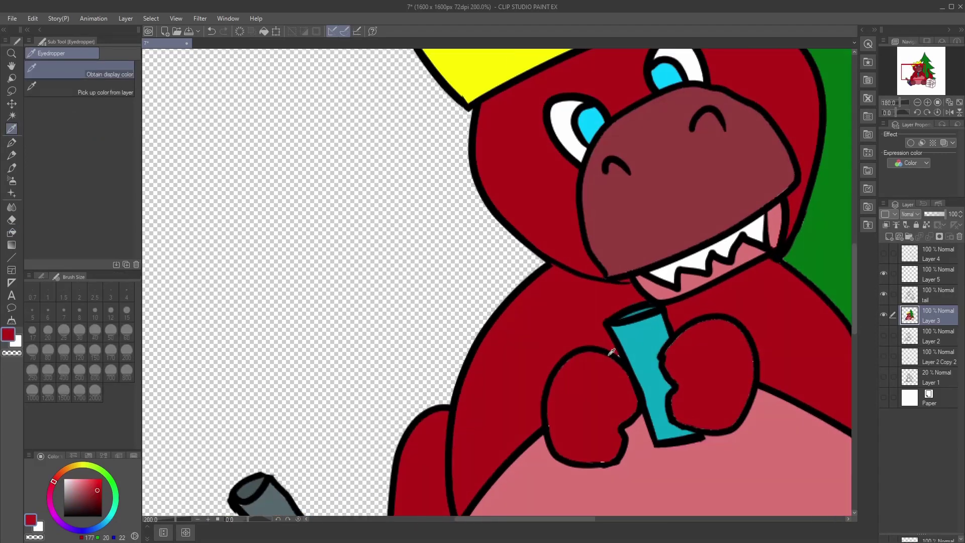
pyautogui.click(634, 364)
pyautogui.click(449, 352)
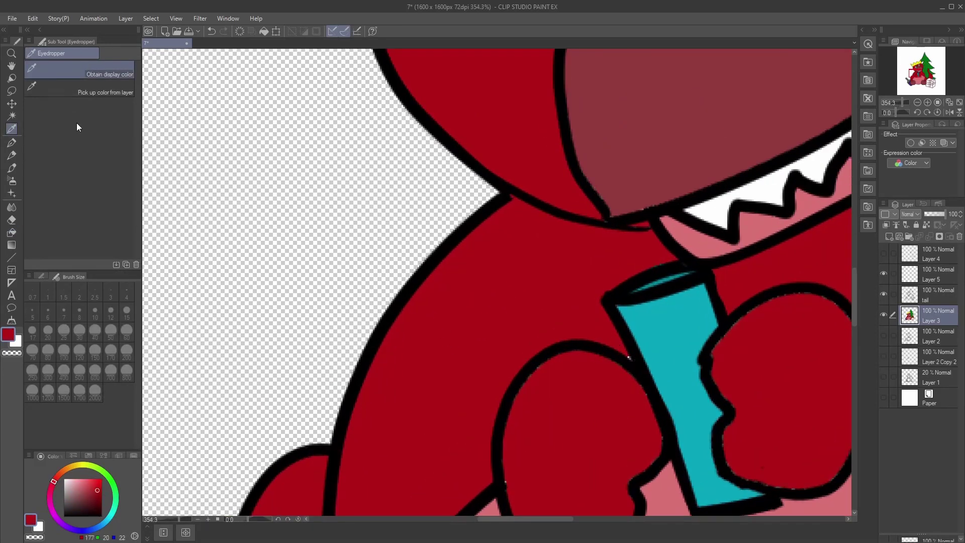
pyautogui.click(11, 232)
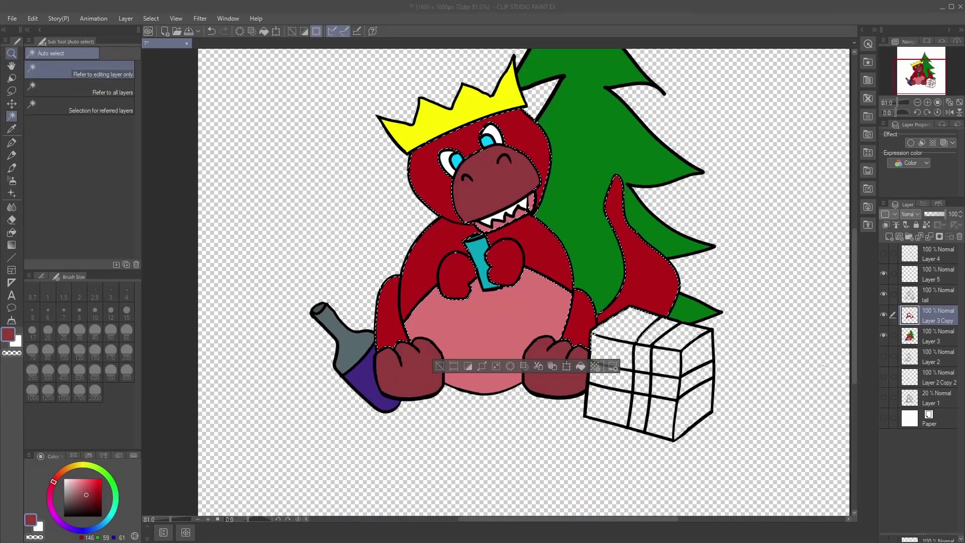
# Step: Shade the outer edge of the tail on Layer 3 Copy with fav brush at size 20 in near-black red (RGB 21, 0, 1)
pyautogui.click(101, 514)
pyautogui.press('b')
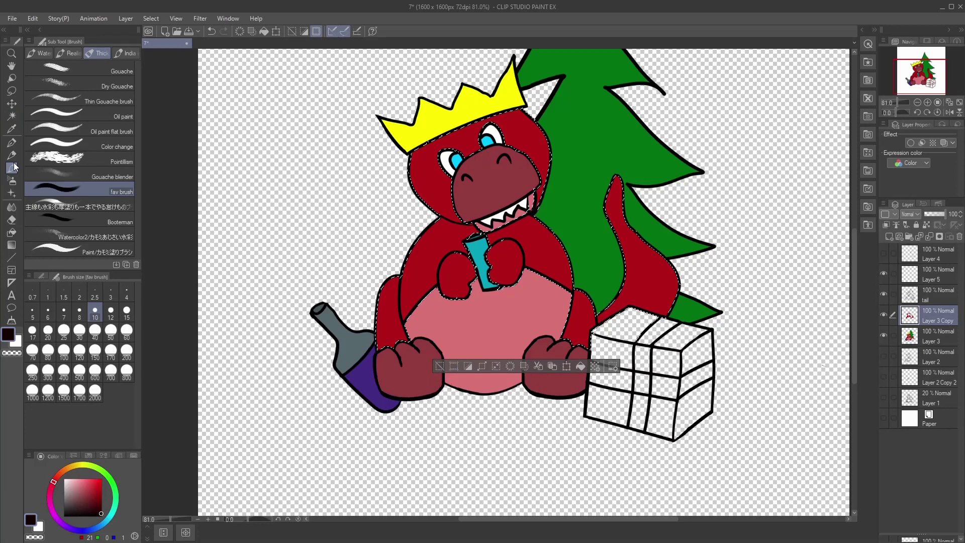
pyautogui.click(48, 332)
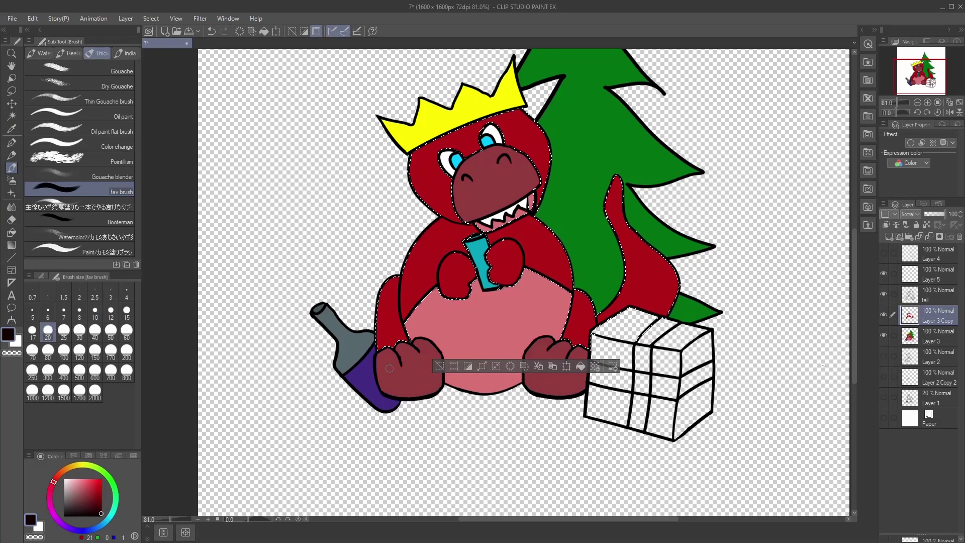
pyautogui.moveTo(659, 256)
pyautogui.mouseDown()
pyautogui.moveTo(663, 310)
pyautogui.moveTo(661, 261)
pyautogui.moveTo(672, 296)
pyautogui.mouseUp()
pyautogui.click(95, 312)
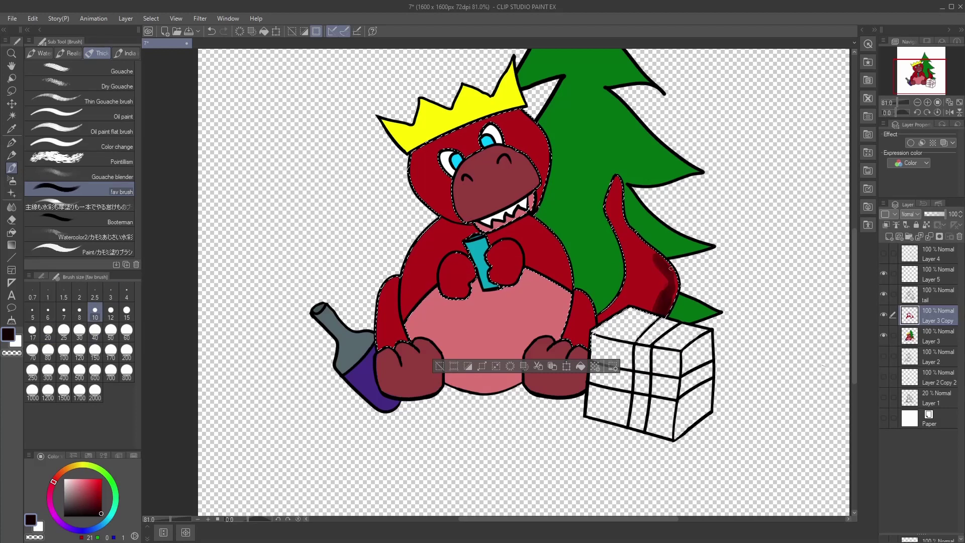
# Step: Shade the base of the tail above the gift box with the brush enlarged to size 25
pyautogui.press(']')
pyautogui.press(']')
pyautogui.press(']')
pyautogui.press(']')
pyautogui.press(']')
pyautogui.moveTo(619, 308)
pyautogui.mouseDown()
pyautogui.moveTo(601, 318)
pyautogui.moveTo(634, 293)
pyautogui.moveTo(652, 307)
pyautogui.moveTo(635, 288)
pyautogui.mouseUp()
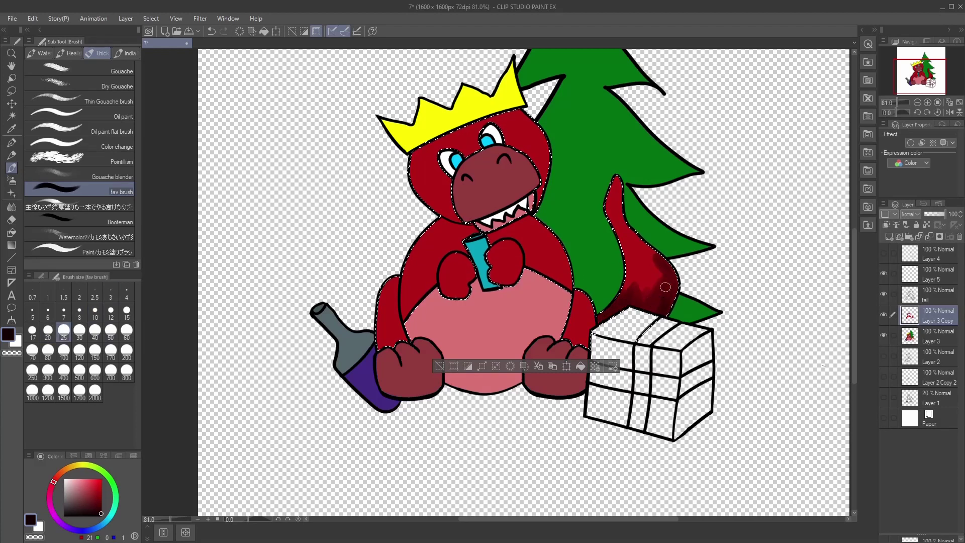
# Step: Refine the tail's shading up to its tip with finer strokes at brush size 10
pyautogui.press('[')
pyautogui.press('[')
pyautogui.press('[')
pyautogui.press('[')
pyautogui.press('[')
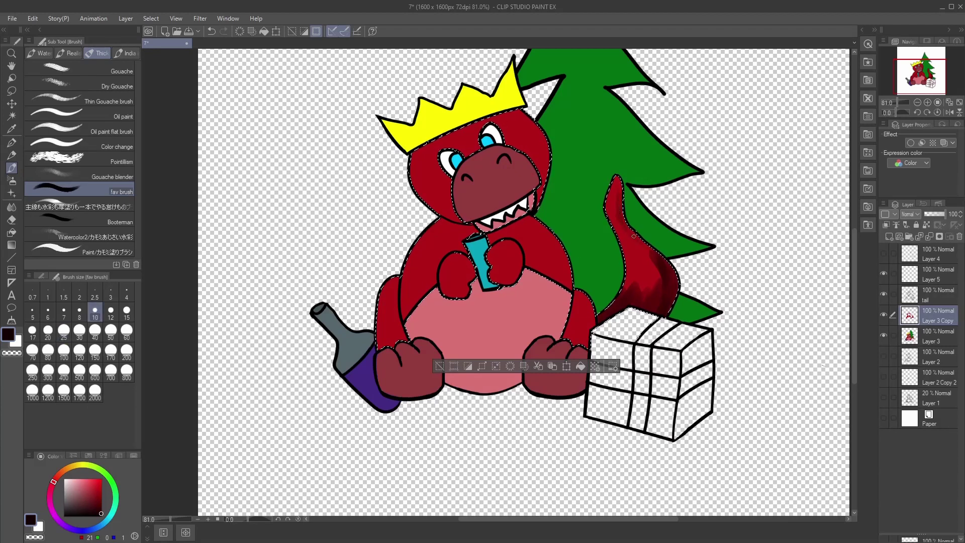
# Step: Shade both legs, the tree side of the upper body and the hand there with a larger brush, and refine at size 10
pyautogui.press(']')
pyautogui.press(']')
pyautogui.press(']')
pyautogui.press(']')
pyautogui.moveTo(563, 342)
pyautogui.mouseDown()
pyautogui.moveTo(586, 335)
pyautogui.moveTo(591, 301)
pyautogui.moveTo(578, 334)
pyautogui.mouseUp()
pyautogui.moveTo(522, 221)
pyautogui.mouseDown()
pyautogui.moveTo(566, 275)
pyautogui.moveTo(532, 223)
pyautogui.moveTo(526, 252)
pyautogui.moveTo(541, 268)
pyautogui.moveTo(540, 252)
pyautogui.moveTo(550, 253)
pyautogui.moveTo(545, 230)
pyautogui.moveTo(502, 264)
pyautogui.moveTo(517, 246)
pyautogui.moveTo(517, 279)
pyautogui.mouseUp()
pyautogui.moveTo(397, 323)
pyautogui.mouseDown()
pyautogui.moveTo(406, 343)
pyautogui.moveTo(391, 334)
pyautogui.mouseUp()
pyautogui.click(96, 313)
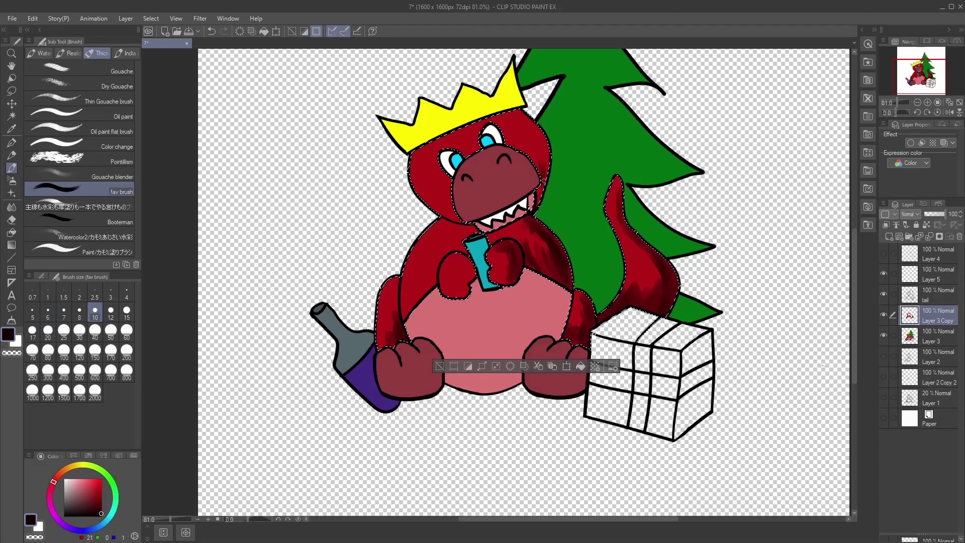
# Step: Shade the tree side of the dragon's head with the brush at size 20 and refine it at size 10
pyautogui.click(48, 333)
pyautogui.moveTo(518, 113); pyautogui.dragTo(536, 141)
pyautogui.click(95, 312)
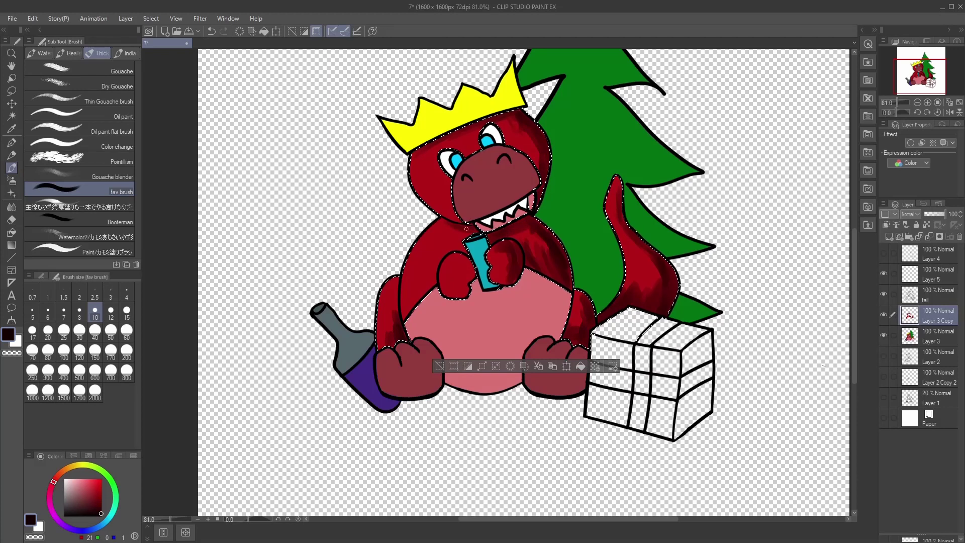
# Step: Paint white highlights on the bottle side of the dragon's head, body, hand and leg and on the tail at brush size 20
pyautogui.click(64, 479)
pyautogui.click(48, 332)
pyautogui.moveTo(410, 277)
pyautogui.mouseDown()
pyautogui.moveTo(427, 234)
pyautogui.moveTo(402, 304)
pyautogui.moveTo(423, 236)
pyautogui.moveTo(415, 166)
pyautogui.moveTo(430, 204)
pyautogui.moveTo(451, 216)
pyautogui.mouseUp()
pyautogui.hotkey('ctrl', 'z')
pyautogui.keyDown('alt'); pyautogui.click(464, 282); pyautogui.keyUp('alt')
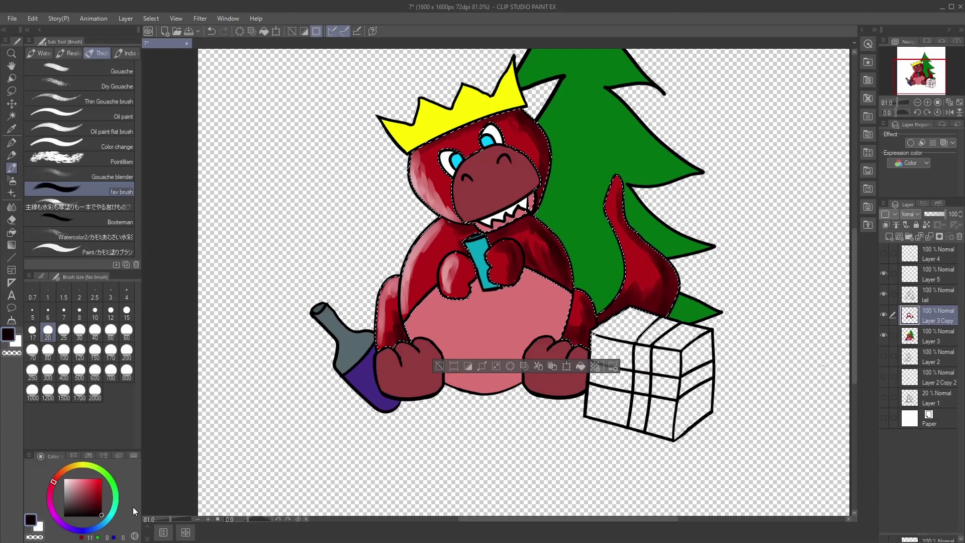
pyautogui.click(64, 479)
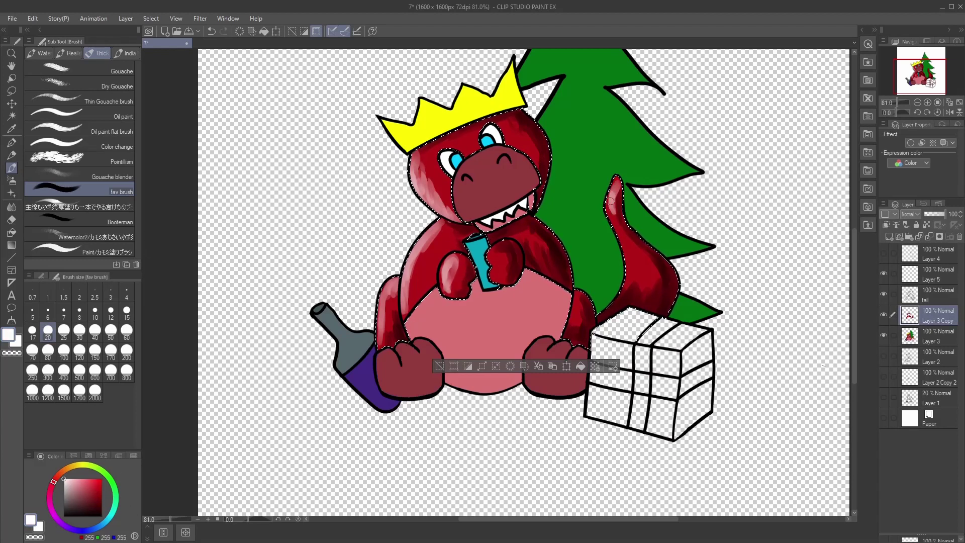
# Step: Blend the highlights and shadows across the dragon's head, body, legs and tail with the Blend tool at size 20
pyautogui.press('j')
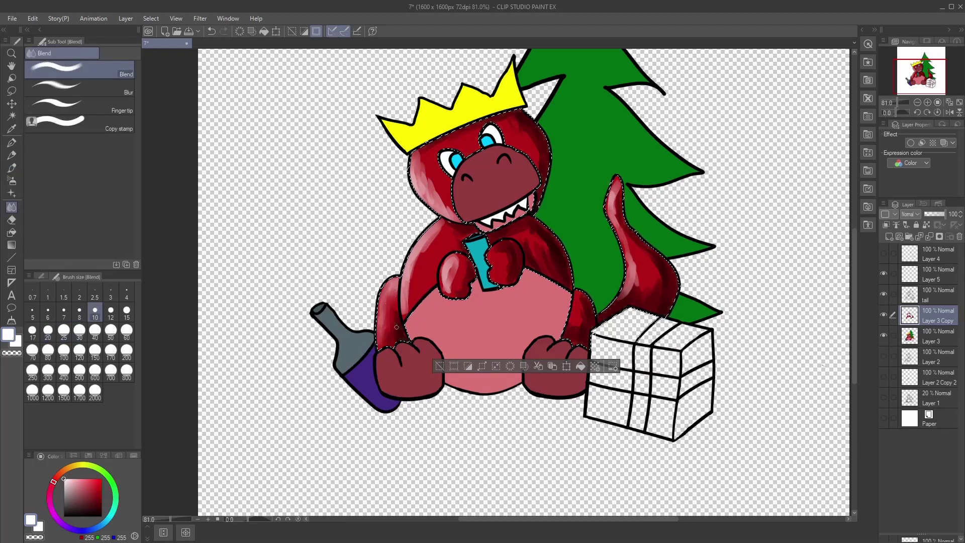
pyautogui.click(48, 332)
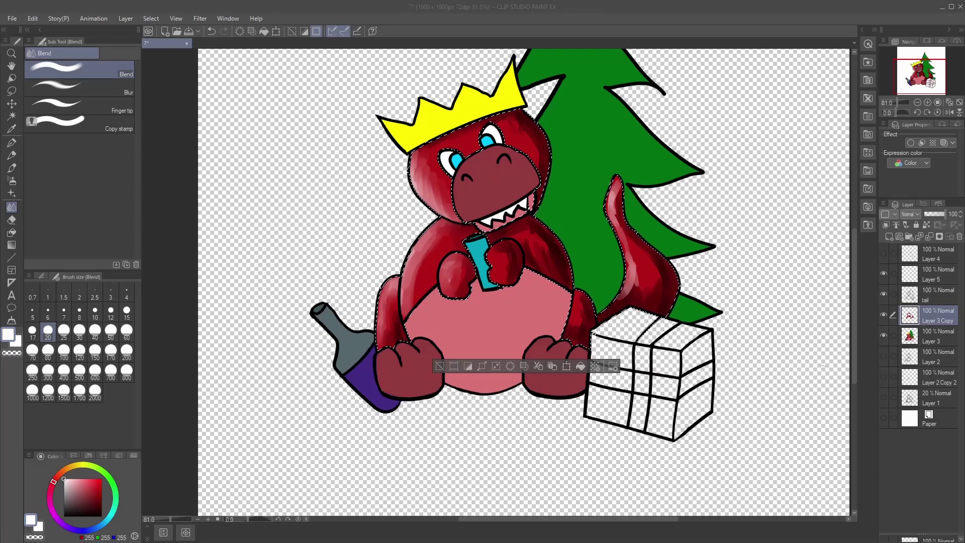
pyautogui.click(439, 95)
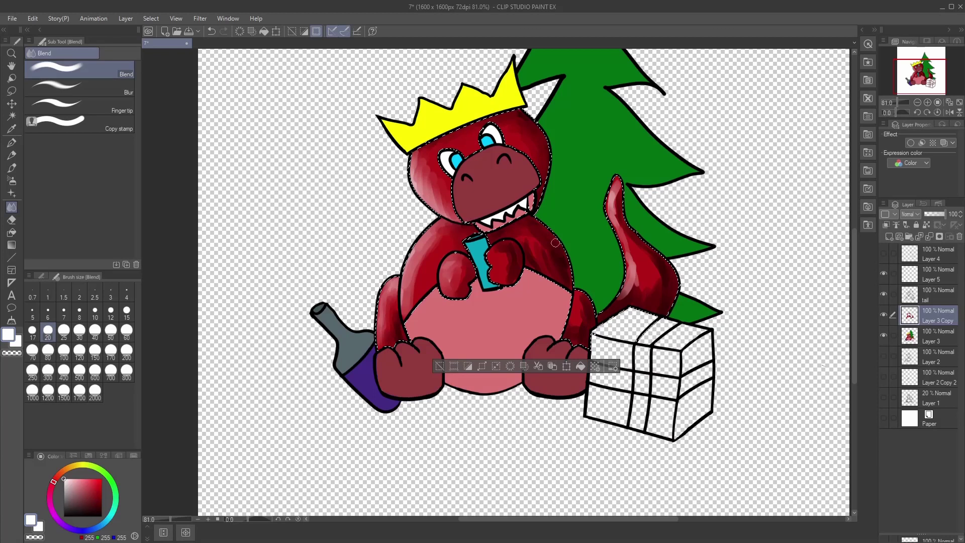
pyautogui.moveTo(586, 313)
pyautogui.mouseDown()
pyautogui.moveTo(616, 189)
pyautogui.moveTo(624, 297)
pyautogui.moveTo(621, 222)
pyautogui.mouseUp()
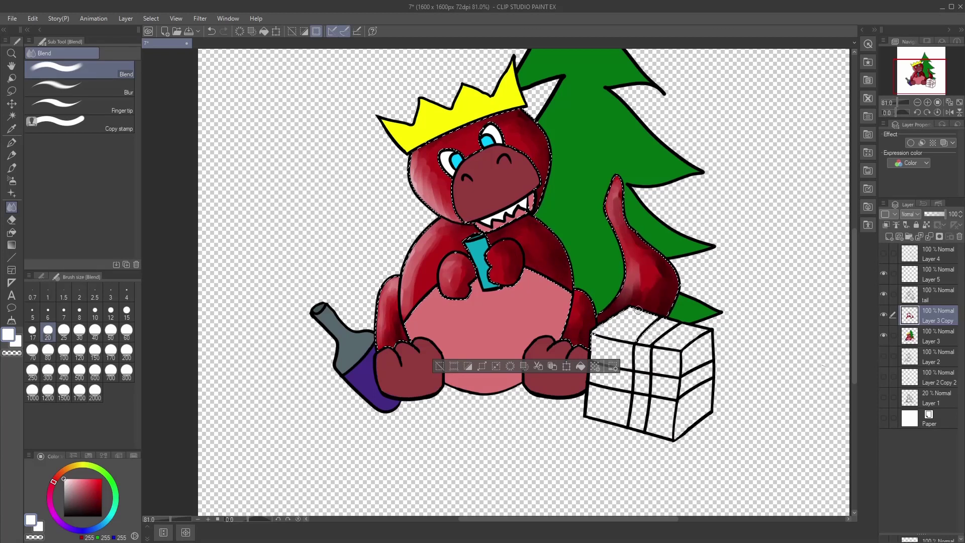
# Step: Strengthen the white highlights along the bottle side of the body, leg and face and on the tail
pyautogui.press('b')
pyautogui.moveTo(406, 294); pyautogui.dragTo(434, 228)
pyautogui.moveTo(434, 228)
pyautogui.mouseDown()
pyautogui.moveTo(405, 304)
pyautogui.moveTo(381, 334)
pyautogui.mouseUp()
pyautogui.moveTo(419, 161); pyautogui.dragTo(434, 209)
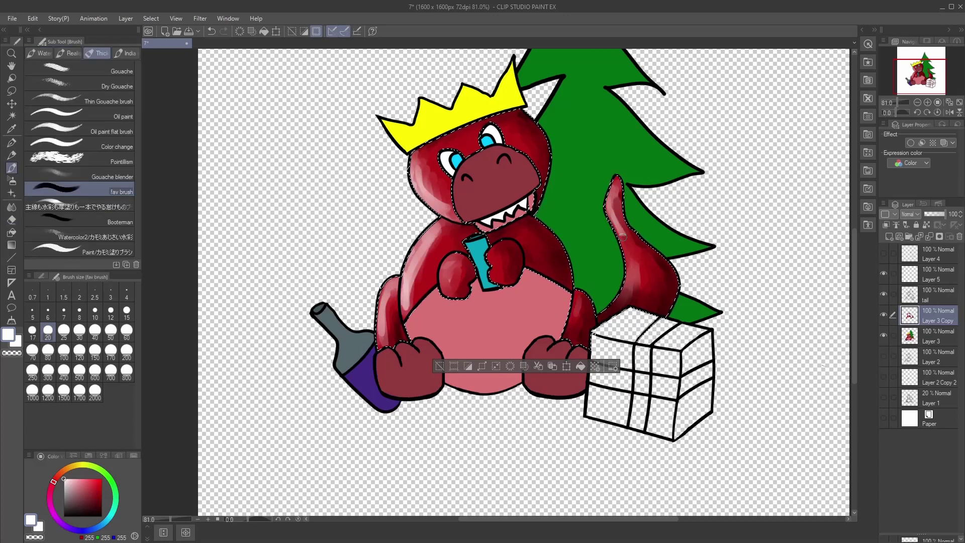
pyautogui.moveTo(622, 237); pyautogui.dragTo(611, 197)
pyautogui.moveTo(420, 168); pyautogui.dragTo(435, 204)
# Step: Add white highlights to both of the dragon's hands around the cup
pyautogui.click(102, 516)
pyautogui.click(64, 480)
pyautogui.moveTo(447, 262); pyautogui.dragTo(447, 291)
pyautogui.moveTo(498, 252); pyautogui.dragTo(495, 277)
# Step: Deepen the black shadows under the chin and crown, on the hands and legs, along the head's tree side and on the tail
pyautogui.click(101, 517)
pyautogui.moveTo(456, 239)
pyautogui.mouseDown()
pyautogui.moveTo(461, 250)
pyautogui.moveTo(475, 229)
pyautogui.moveTo(470, 273)
pyautogui.mouseUp()
pyautogui.moveTo(397, 318); pyautogui.dragTo(409, 340)
pyautogui.moveTo(512, 256); pyautogui.dragTo(510, 276)
pyautogui.moveTo(508, 228)
pyautogui.mouseDown()
pyautogui.moveTo(523, 204)
pyautogui.moveTo(570, 261)
pyautogui.moveTo(535, 242)
pyautogui.moveTo(530, 222)
pyautogui.moveTo(555, 255)
pyautogui.moveTo(538, 194)
pyautogui.moveTo(537, 129)
pyautogui.moveTo(547, 165)
pyautogui.mouseUp()
pyautogui.moveTo(418, 151); pyautogui.dragTo(520, 115)
pyautogui.moveTo(615, 228)
pyautogui.mouseDown()
pyautogui.moveTo(616, 190)
pyautogui.moveTo(674, 265)
pyautogui.moveTo(619, 309)
pyautogui.moveTo(654, 303)
pyautogui.mouseUp()
pyautogui.moveTo(586, 322); pyautogui.dragTo(563, 338)
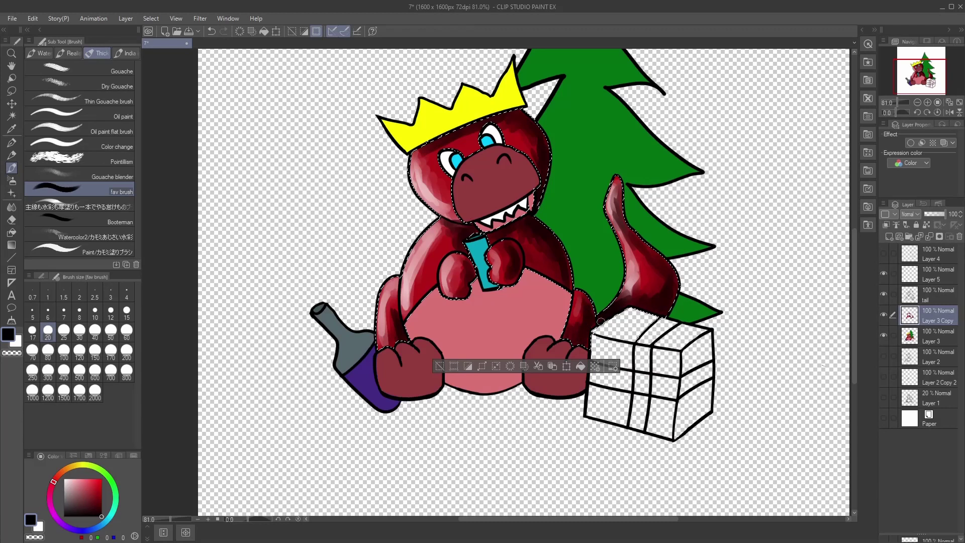
# Step: Blend the shading on the dragon's body, hands, legs, head and tail at size 10 and clear the selection
pyautogui.press('j')
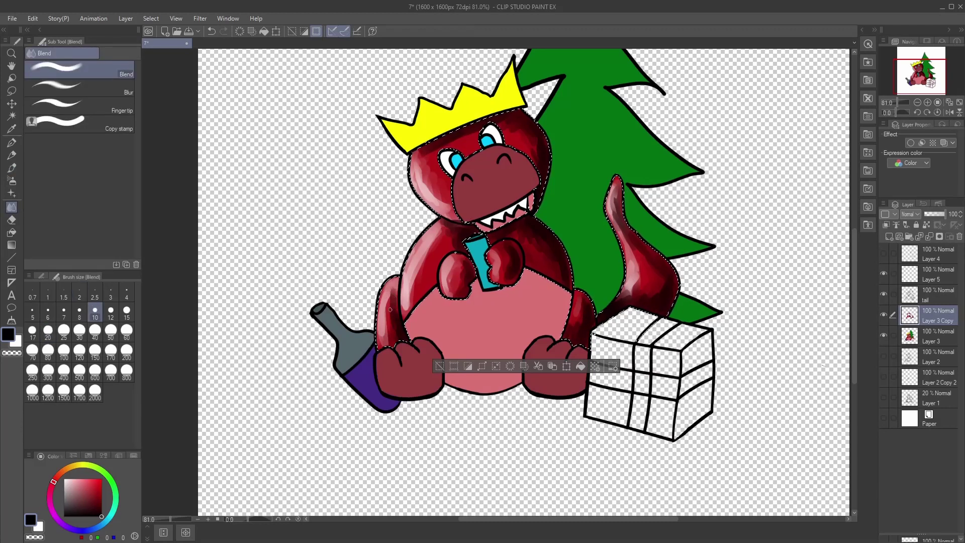
pyautogui.moveTo(435, 223); pyautogui.dragTo(411, 250)
pyautogui.moveTo(412, 302); pyautogui.dragTo(436, 234)
pyautogui.moveTo(447, 281); pyautogui.dragTo(443, 292)
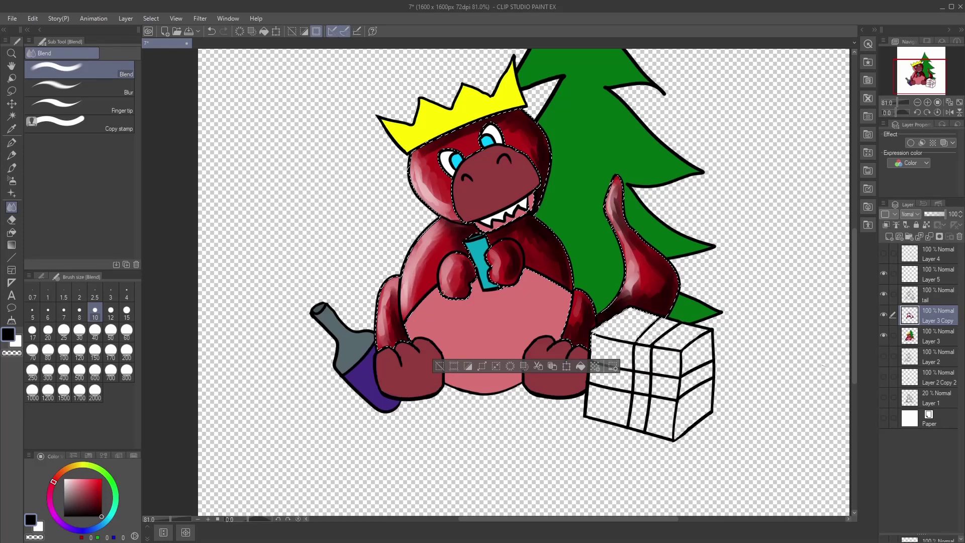
pyautogui.moveTo(416, 263); pyautogui.dragTo(413, 294)
pyautogui.moveTo(633, 279); pyautogui.dragTo(639, 246)
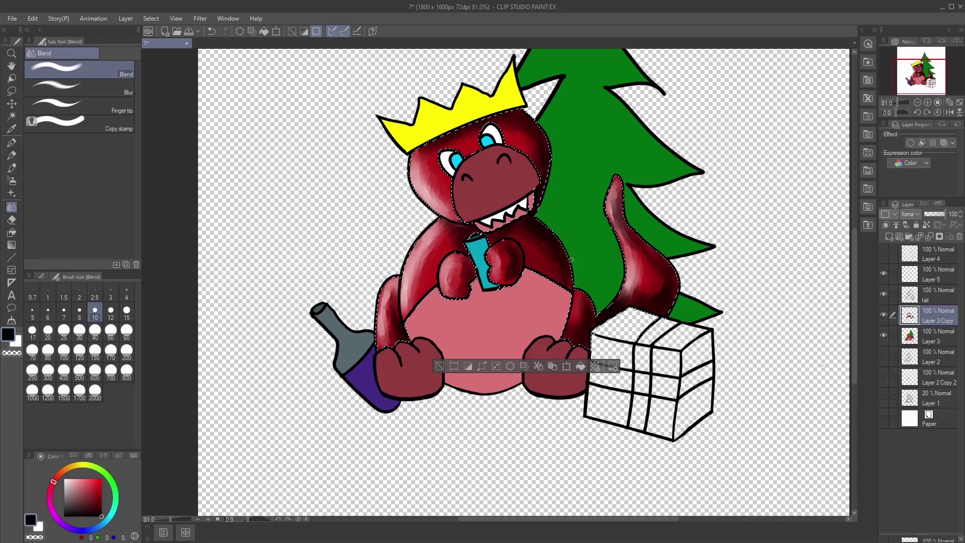
pyautogui.hotkey('ctrl', 'd')
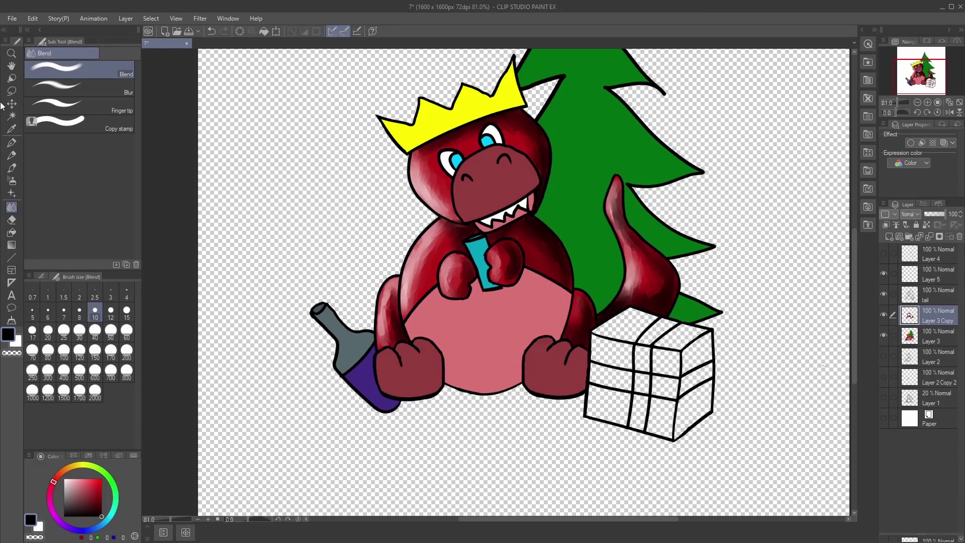
# Step: Auto-select the pink belly on the flat-colour layer and copy it onto its own layer
pyautogui.hotkey('alt', '[')
pyautogui.click(11, 115)
pyautogui.click(485, 339)
pyautogui.hotkey('ctrl', 'c')
pyautogui.hotkey('ctrl', 'v')
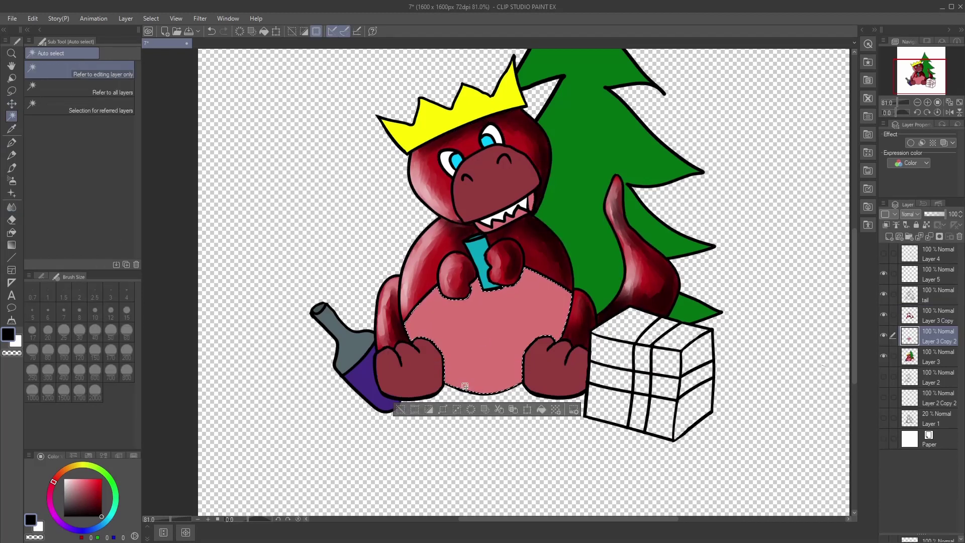
# Step: Shade the belly's lower edge and tree side in black at brush size 30, with white highlights on the bottle side
pyautogui.press('b')
pyautogui.click(79, 332)
pyautogui.moveTo(447, 377); pyautogui.dragTo(513, 380)
pyautogui.moveTo(465, 346)
pyautogui.mouseDown()
pyautogui.moveTo(518, 362)
pyautogui.moveTo(552, 319)
pyautogui.moveTo(525, 339)
pyautogui.moveTo(445, 360)
pyautogui.moveTo(503, 375)
pyautogui.moveTo(465, 361)
pyautogui.mouseUp()
pyautogui.click(65, 479)
pyautogui.moveTo(414, 338); pyautogui.dragTo(430, 297)
pyautogui.click(102, 517)
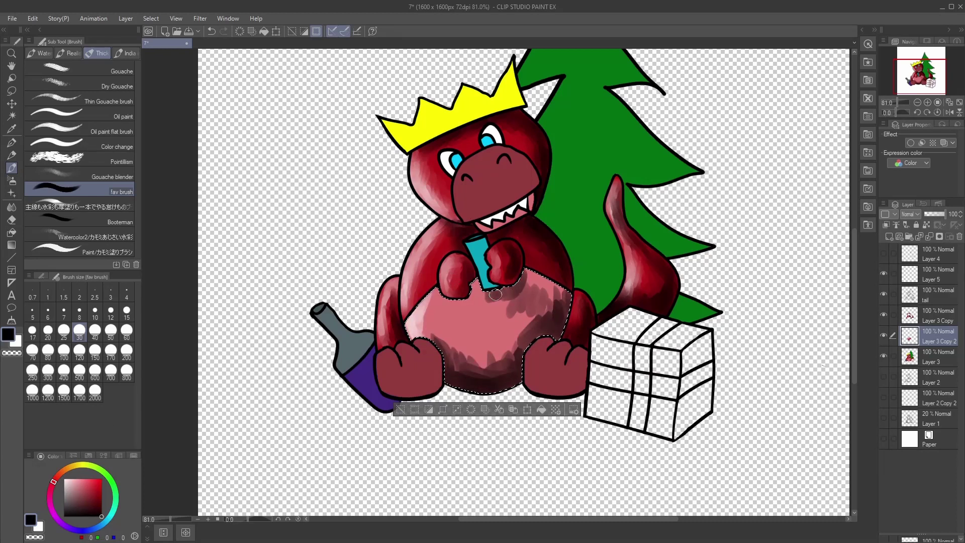
# Step: Blend the belly's shading at size 20, darken its tree side with the brush and clear the selection
pyautogui.press('j')
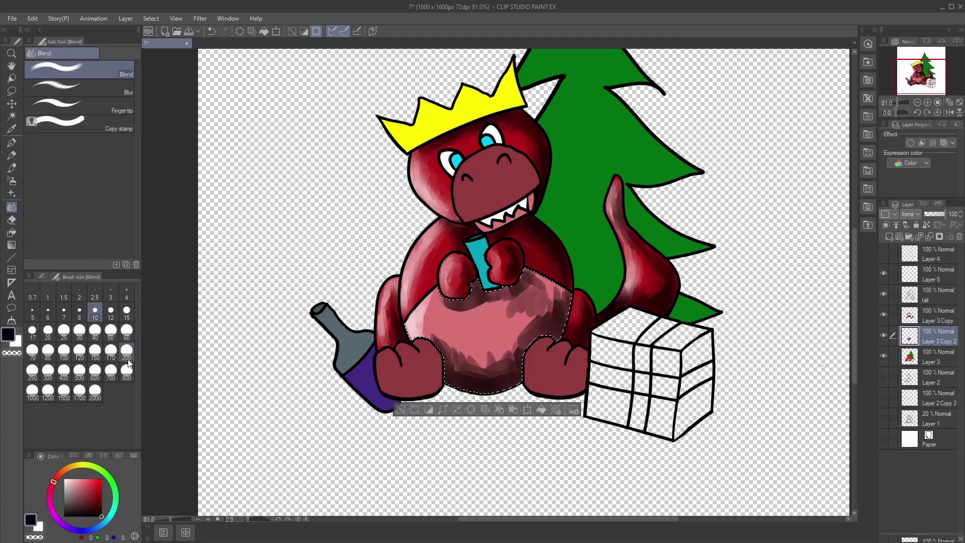
pyautogui.moveTo(470, 368)
pyautogui.mouseDown()
pyautogui.moveTo(520, 349)
pyautogui.moveTo(447, 310)
pyautogui.moveTo(521, 305)
pyautogui.moveTo(539, 286)
pyautogui.moveTo(562, 319)
pyautogui.moveTo(508, 348)
pyautogui.mouseUp()
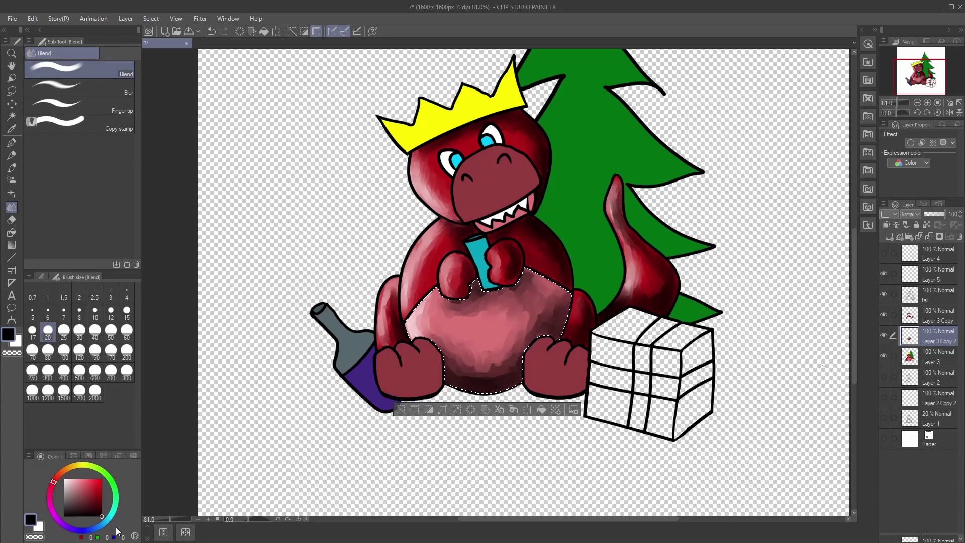
pyautogui.press('b')
pyautogui.moveTo(561, 296)
pyautogui.mouseDown()
pyautogui.moveTo(562, 332)
pyautogui.moveTo(540, 287)
pyautogui.moveTo(558, 307)
pyautogui.moveTo(533, 331)
pyautogui.mouseUp()
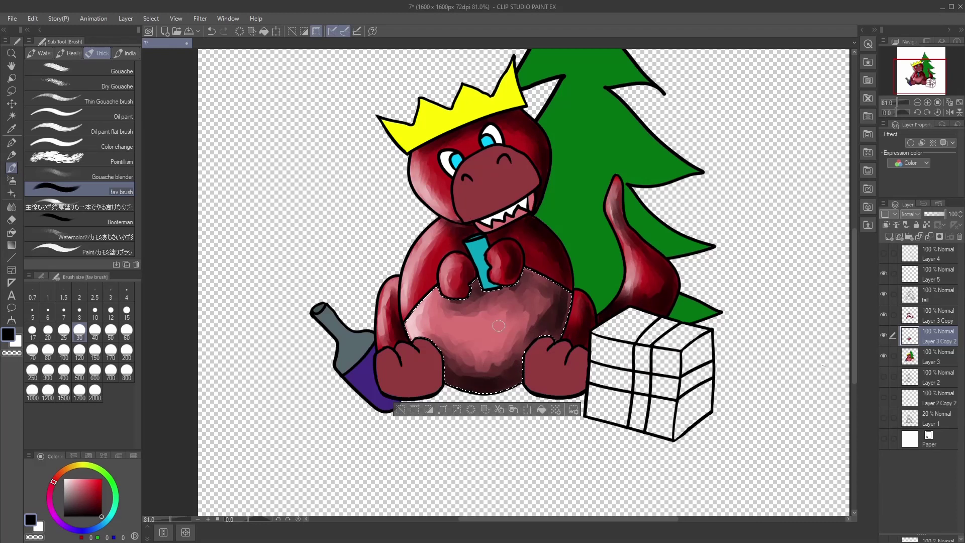
pyautogui.hotkey('ctrl', 'd')
# Step: Auto-select both feet on Layer 3 and copy them onto their own layer
pyautogui.click(938, 357)
pyautogui.click(11, 116)
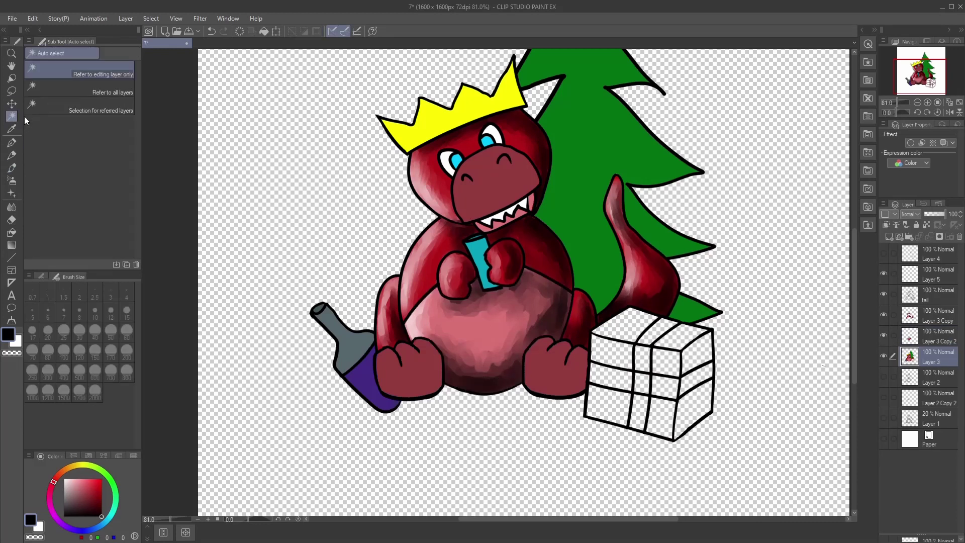
pyautogui.click(422, 372)
pyautogui.keyDown('shift'); pyautogui.click(555, 385); pyautogui.keyUp('shift')
pyautogui.hotkey('ctrl', 'c')
pyautogui.hotkey('ctrl', 'v')
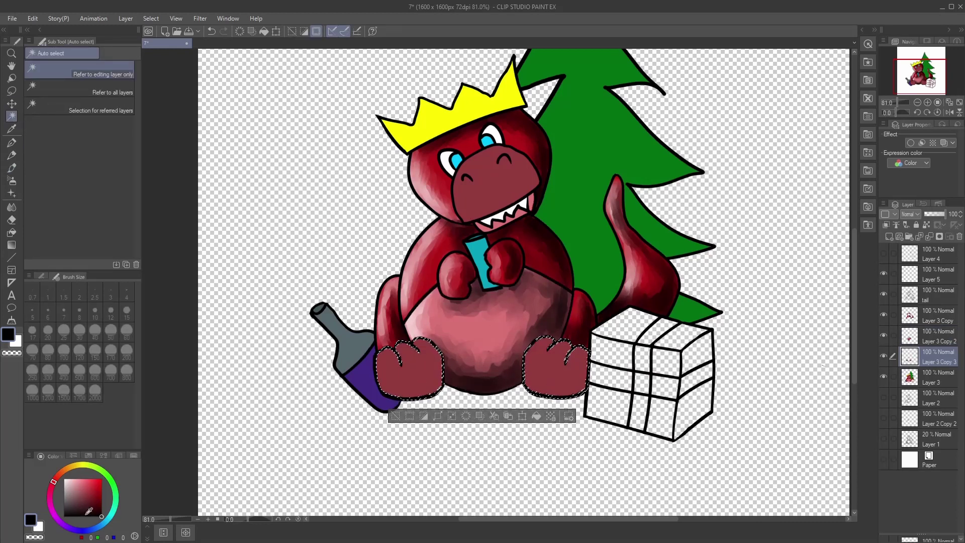
# Step: Shade both feet with black on their tree side and add white highlights on their bottle side
pyautogui.click(12, 168)
pyautogui.moveTo(584, 358)
pyautogui.mouseDown()
pyautogui.moveTo(573, 390)
pyautogui.moveTo(545, 393)
pyautogui.moveTo(571, 370)
pyautogui.mouseUp()
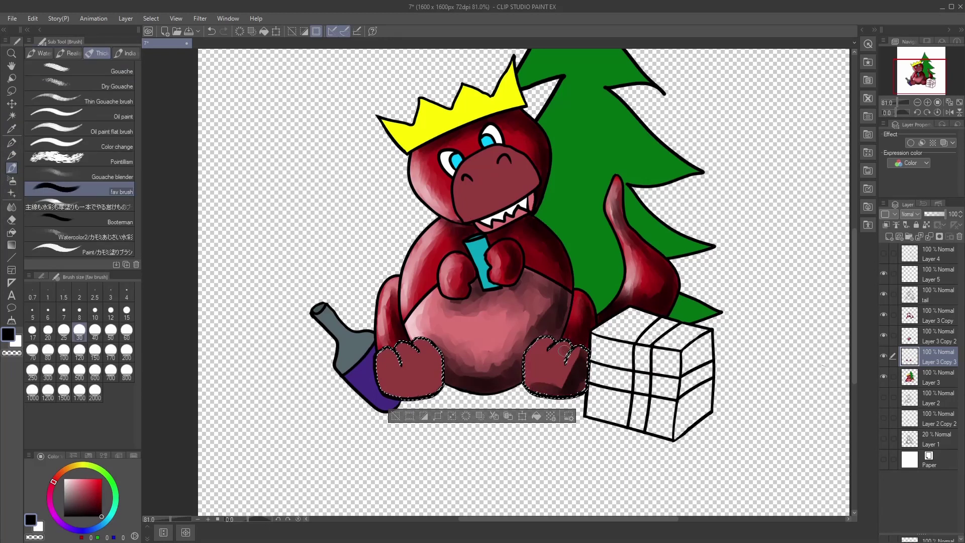
pyautogui.moveTo(422, 348)
pyautogui.mouseDown()
pyautogui.moveTo(436, 390)
pyautogui.moveTo(436, 377)
pyautogui.moveTo(407, 387)
pyautogui.moveTo(378, 368)
pyautogui.moveTo(400, 350)
pyautogui.moveTo(405, 393)
pyautogui.mouseUp()
pyautogui.click(64, 479)
pyautogui.moveTo(541, 343); pyautogui.dragTo(528, 383)
# Step: Blend the shading on both feet with the Blend tool at size 20 and clear the selection
pyautogui.click(12, 206)
pyautogui.moveTo(390, 373)
pyautogui.mouseDown()
pyautogui.moveTo(400, 351)
pyautogui.moveTo(440, 361)
pyautogui.moveTo(424, 391)
pyautogui.moveTo(384, 359)
pyautogui.moveTo(424, 371)
pyautogui.mouseUp()
pyautogui.moveTo(546, 347)
pyautogui.mouseDown()
pyautogui.moveTo(529, 372)
pyautogui.moveTo(546, 355)
pyautogui.moveTo(547, 387)
pyautogui.mouseUp()
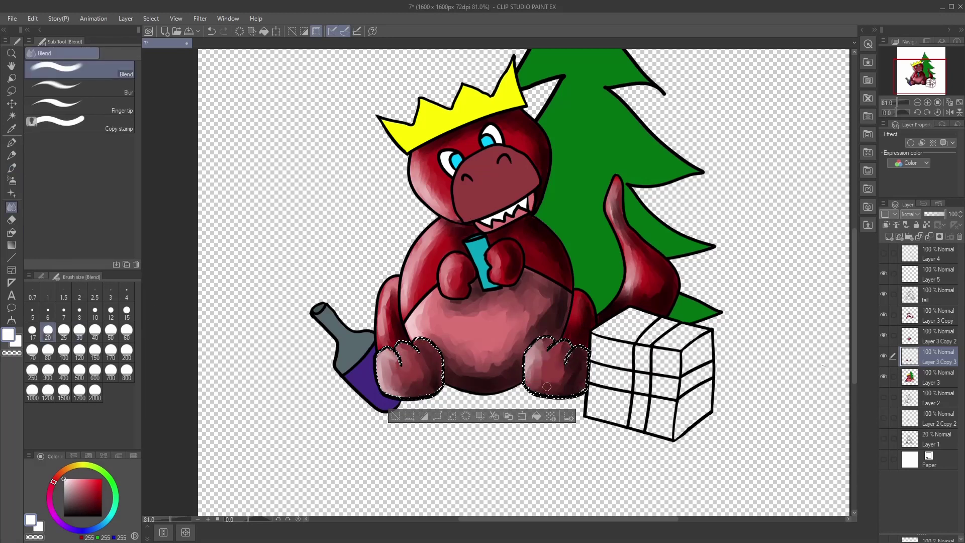
pyautogui.hotkey('ctrl', 'd')
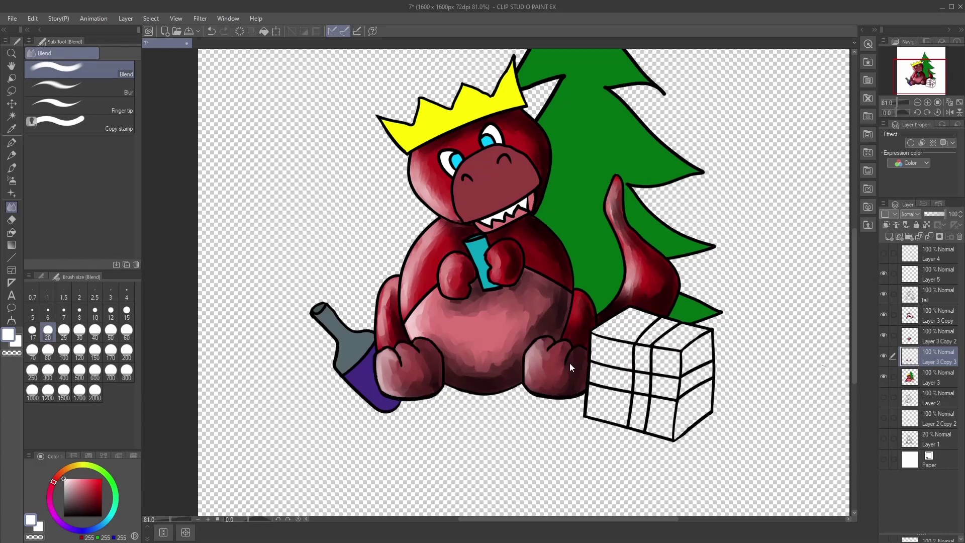
pyautogui.hotkey('ctrl', 'z')
pyautogui.click(883, 336)
pyautogui.click(883, 336)
pyautogui.hotkey('ctrl', 'd')
# Step: Reselect the belly on its copied layer, deepen the black shadow beside the tree-side foot, blend it and deselect
pyautogui.click(910, 336)
pyautogui.press('w')
pyautogui.click(483, 342)
pyautogui.moveTo(102, 480); pyautogui.dragTo(102, 517)
pyautogui.click(12, 168)
pyautogui.moveTo(514, 388)
pyautogui.mouseDown()
pyautogui.moveTo(523, 346)
pyautogui.moveTo(548, 326)
pyautogui.moveTo(507, 377)
pyautogui.moveTo(513, 353)
pyautogui.moveTo(540, 328)
pyautogui.moveTo(497, 360)
pyautogui.moveTo(537, 322)
pyautogui.mouseUp()
pyautogui.click(12, 207)
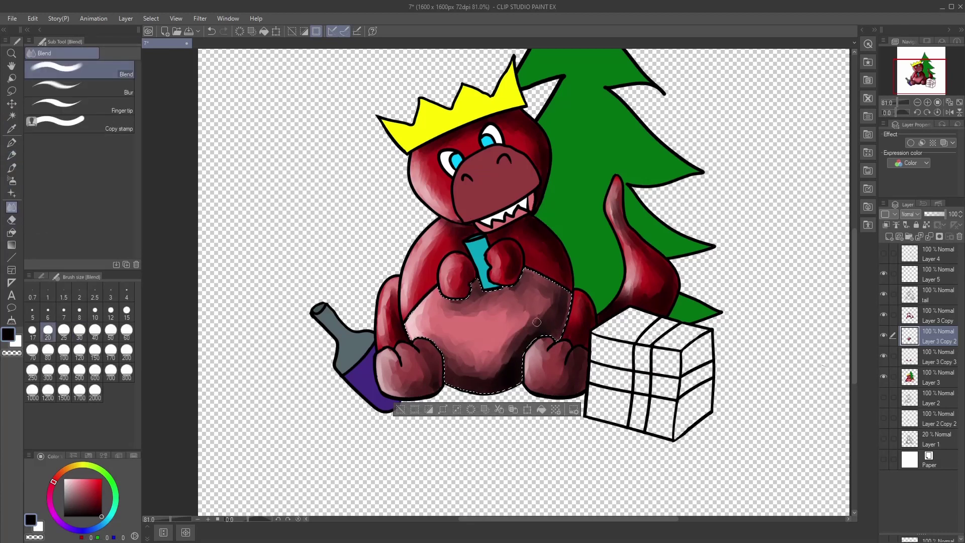
pyautogui.hotkey('ctrl', 'd')
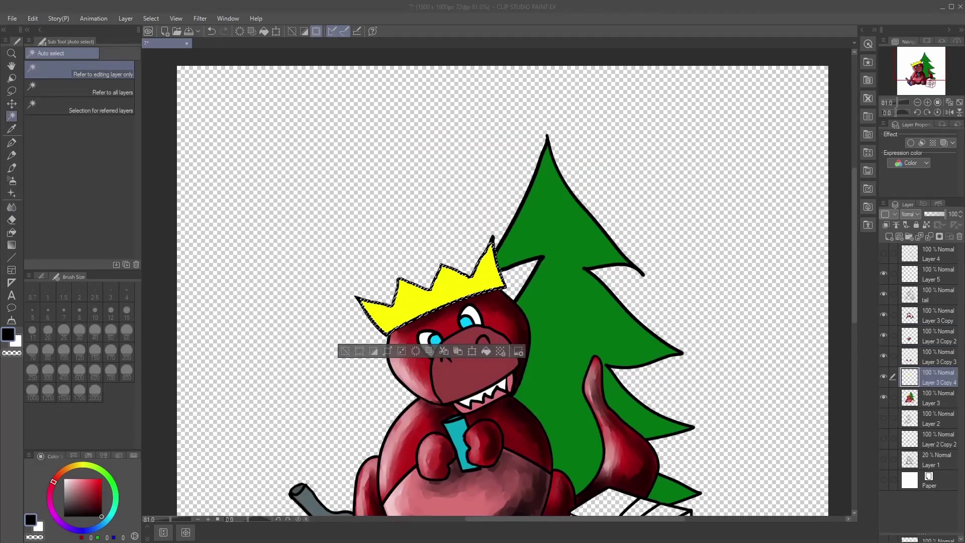
# Step: Shade the crown with dark strokes on the tree side, white highlights opposite and sampled brown midtones, and blend them at size 20
pyautogui.press('b')
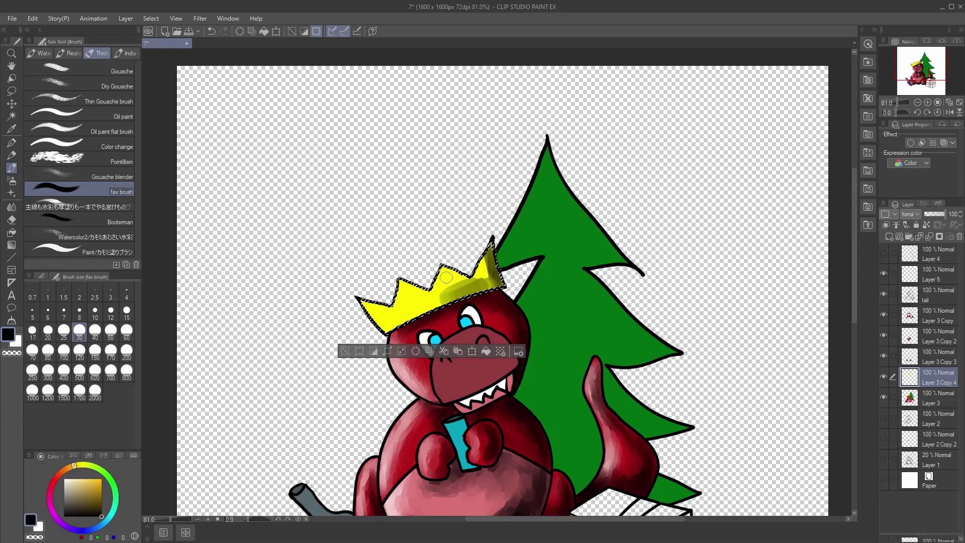
pyautogui.moveTo(68, 484); pyautogui.dragTo(55, 454)
pyautogui.click(94, 312)
pyautogui.click(47, 332)
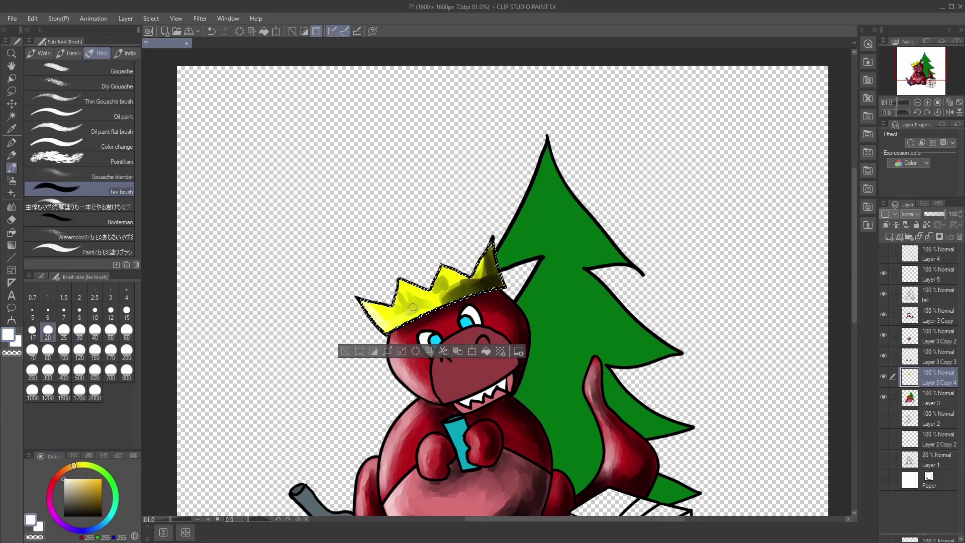
pyautogui.keyDown('alt'); pyautogui.click(439, 290); pyautogui.keyUp('alt')
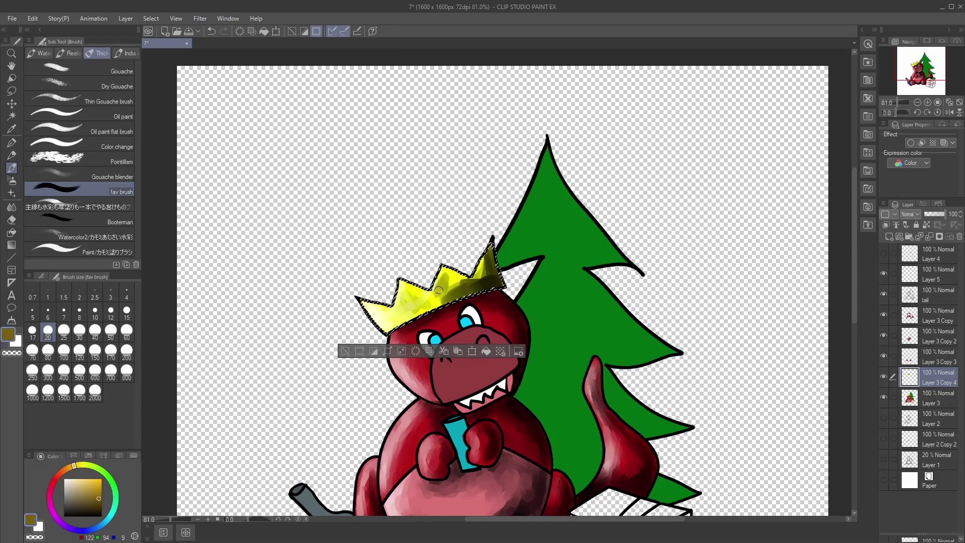
pyautogui.click(18, 214)
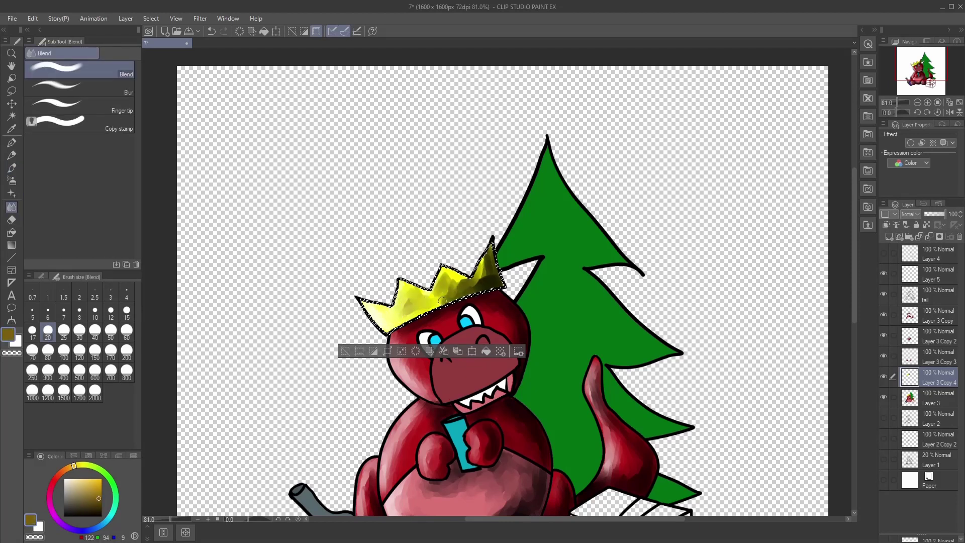
pyautogui.click(79, 493)
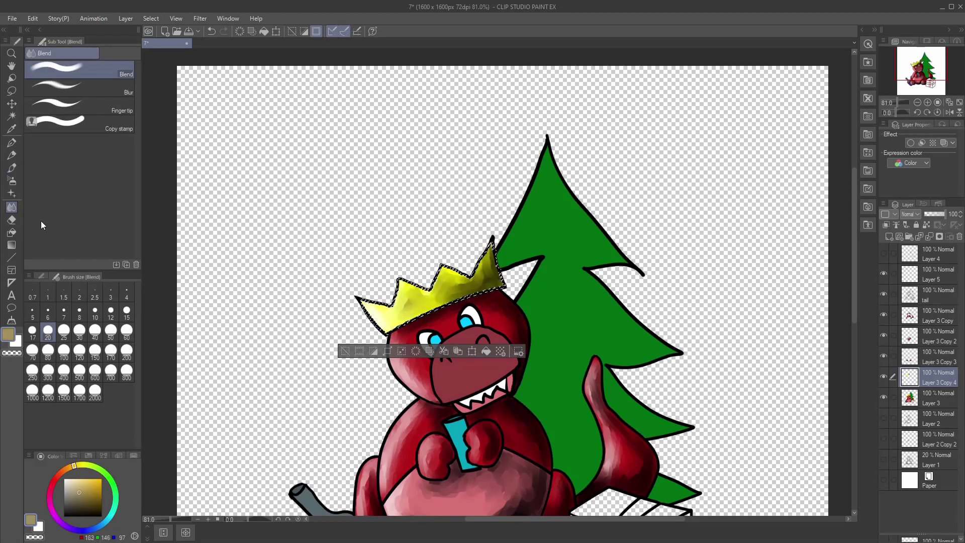
pyautogui.click(12, 168)
pyautogui.click(94, 312)
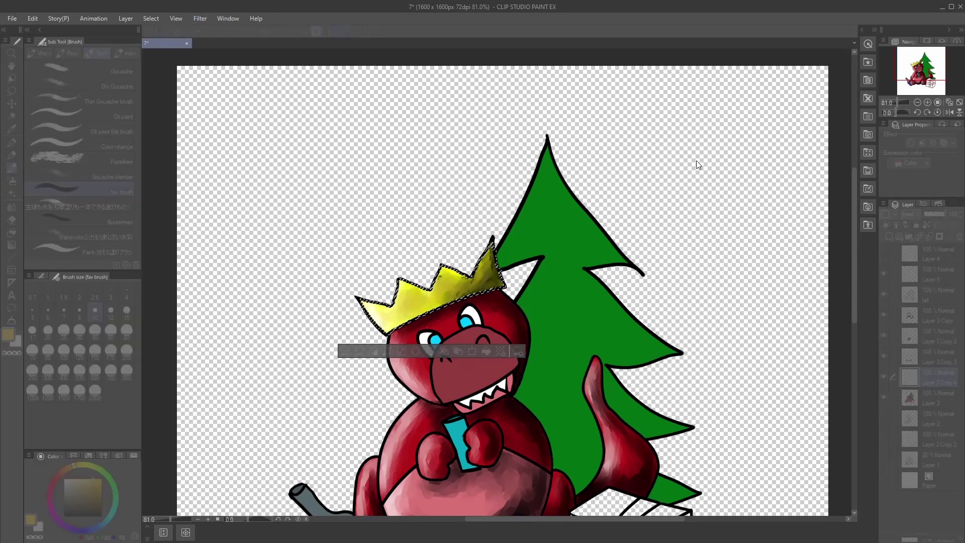
# Step: Cover the selected crown with a grey cloudy noise texture using a filter
pyautogui.click(760, 126)
pyautogui.click(199, 18)
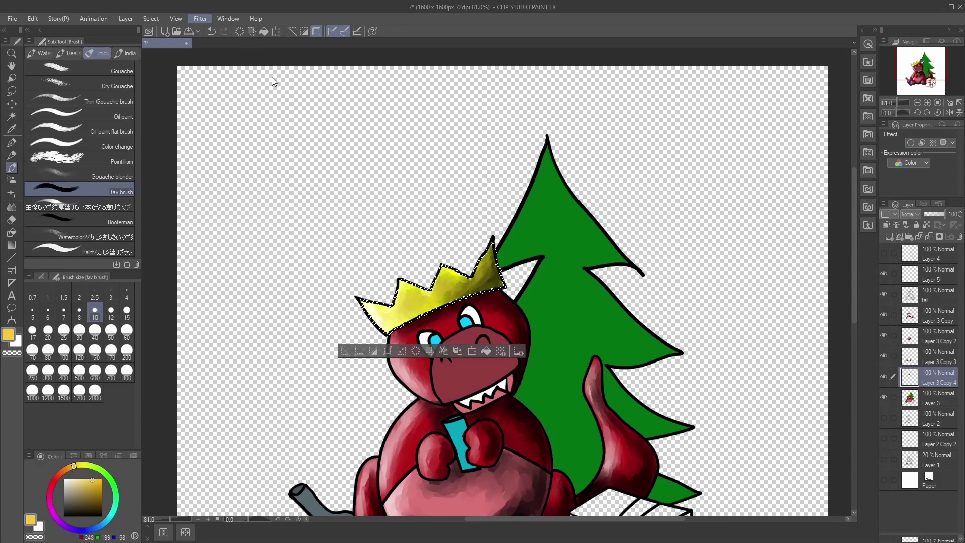
pyautogui.click(320, 97)
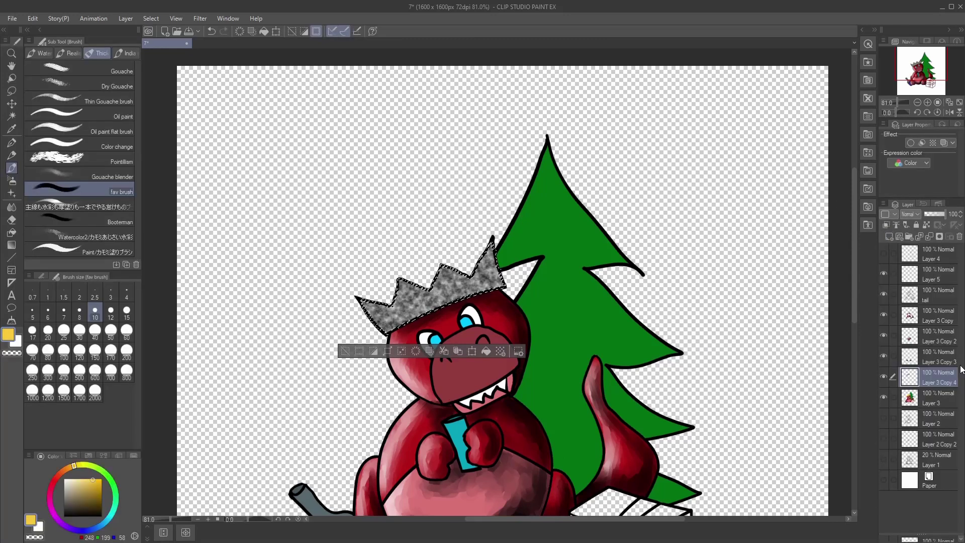
# Step: Set the crown texture's layer to Multiply blending at 36% opacity
pyautogui.click(904, 343)
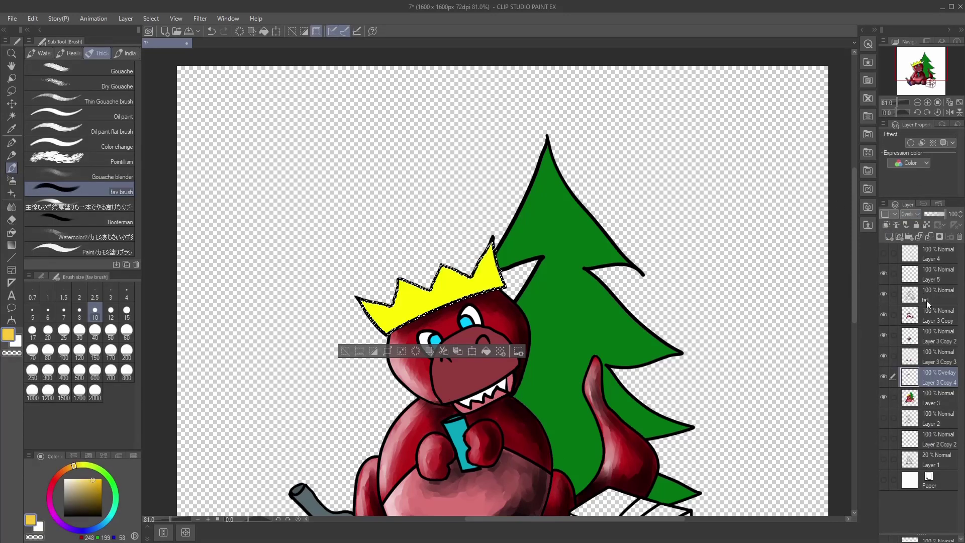
pyautogui.click(917, 250)
pyautogui.moveTo(940, 211); pyautogui.dragTo(934, 213)
pyautogui.scroll(-3, 412, 262)
pyautogui.scroll(3, 463, 332)
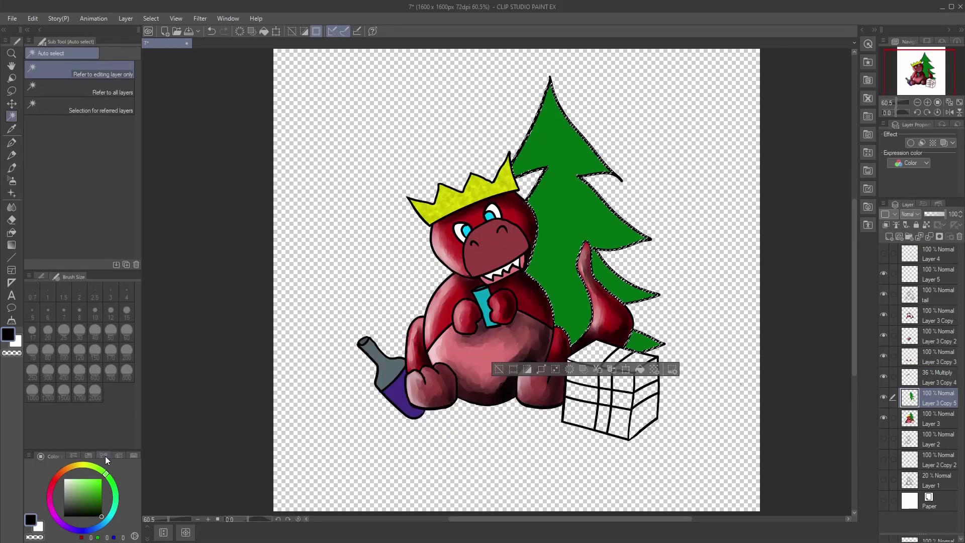
# Step: Paint black shadows across the tree's tiers and lower branches at brush size 25
pyautogui.click(11, 168)
pyautogui.click(64, 332)
pyautogui.moveTo(631, 343); pyautogui.dragTo(645, 338)
pyautogui.moveTo(557, 322)
pyautogui.mouseDown()
pyautogui.moveTo(579, 284)
pyautogui.moveTo(578, 341)
pyautogui.moveTo(597, 275)
pyautogui.moveTo(563, 237)
pyautogui.moveTo(624, 234)
pyautogui.moveTo(556, 283)
pyautogui.mouseUp()
pyautogui.moveTo(548, 244)
pyautogui.mouseDown()
pyautogui.moveTo(539, 245)
pyautogui.moveTo(593, 219)
pyautogui.moveTo(640, 238)
pyautogui.moveTo(649, 345)
pyautogui.moveTo(548, 101)
pyautogui.moveTo(596, 161)
pyautogui.moveTo(558, 166)
pyautogui.moveTo(552, 143)
pyautogui.moveTo(530, 157)
pyautogui.moveTo(571, 151)
pyautogui.mouseUp()
# Step: Add lighter green strokes to the middle and lower parts of the tree
pyautogui.click(85, 482)
pyautogui.moveTo(543, 211); pyautogui.dragTo(576, 222)
pyautogui.moveTo(549, 267); pyautogui.dragTo(548, 277)
pyautogui.moveTo(564, 260); pyautogui.dragTo(567, 291)
# Step: Paint white highlights along the edges of the tree's upper tiers and blend them into the green foliage
pyautogui.moveTo(71, 483); pyautogui.dragTo(53, 454)
pyautogui.moveTo(544, 108); pyautogui.dragTo(517, 168)
pyautogui.moveTo(547, 98)
pyautogui.mouseDown()
pyautogui.moveTo(519, 163)
pyautogui.moveTo(529, 202)
pyautogui.mouseUp()
pyautogui.click(11, 207)
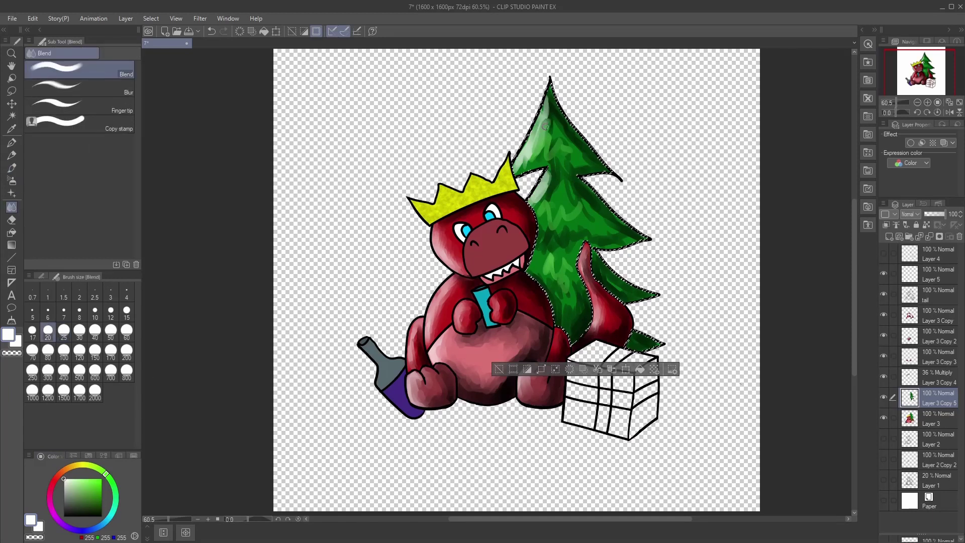
pyautogui.moveTo(556, 158); pyautogui.dragTo(541, 206)
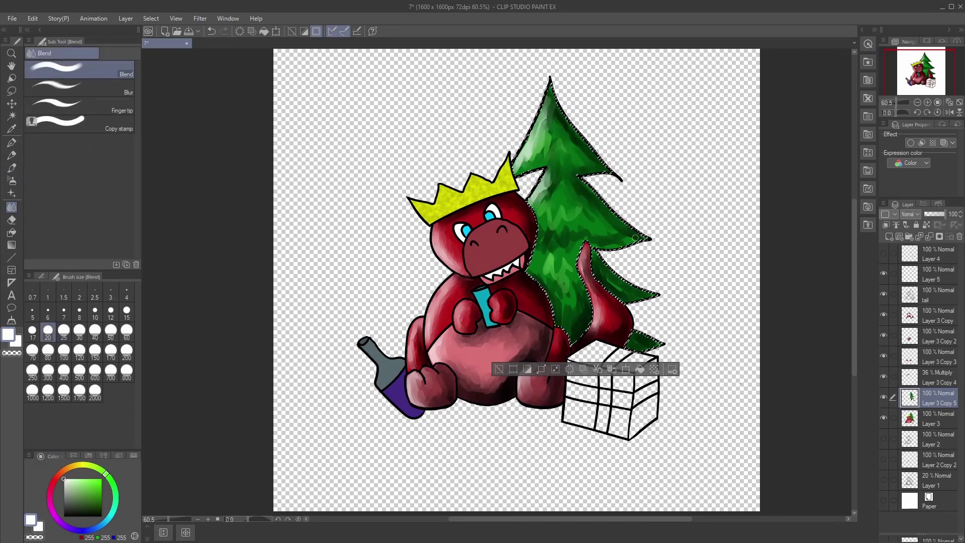
pyautogui.moveTo(609, 278); pyautogui.dragTo(647, 295)
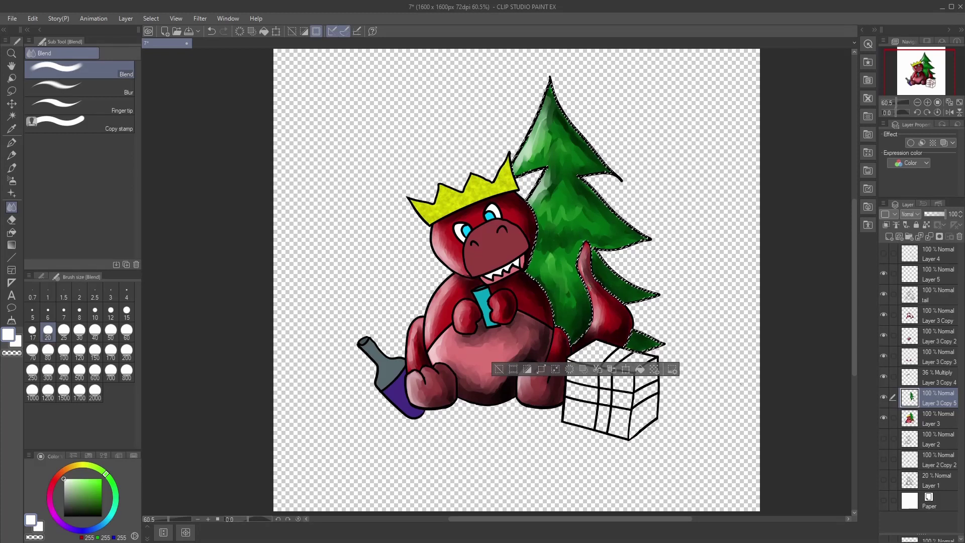
# Step: Deepen the tree's shadows in black with the fav brush at size 20 and clear the selection
pyautogui.press('b')
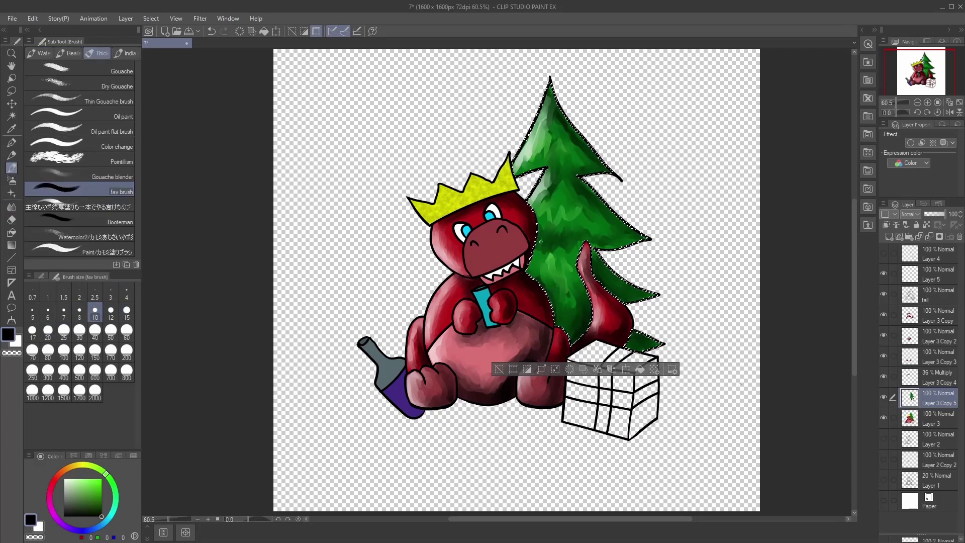
pyautogui.press(']')
pyautogui.press(']')
pyautogui.press(']')
pyautogui.press(']')
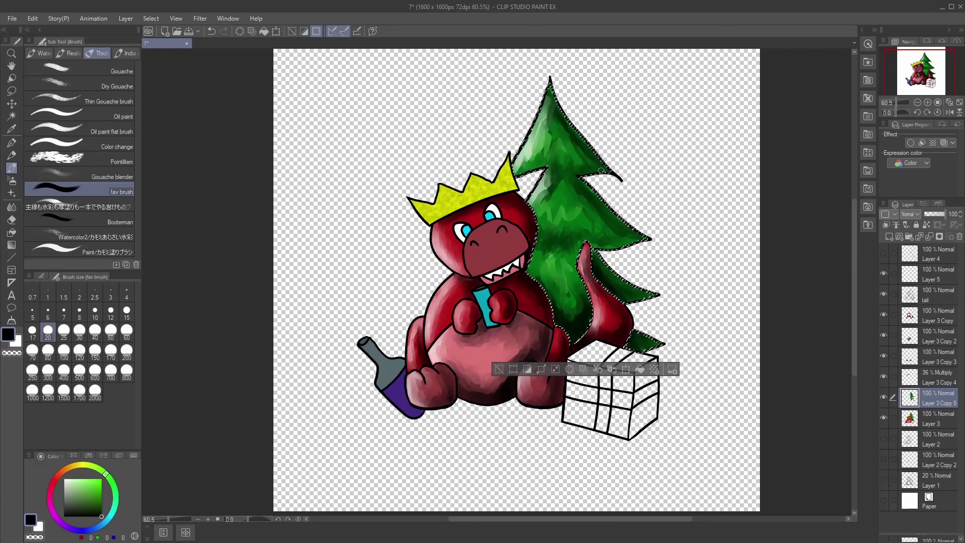
pyautogui.hotkey('ctrl', 'd')
# Step: Select the dragon's snout on Layer 3 and paint black shadows on it with the fav brush
pyautogui.click(930, 424)
pyautogui.click(11, 116)
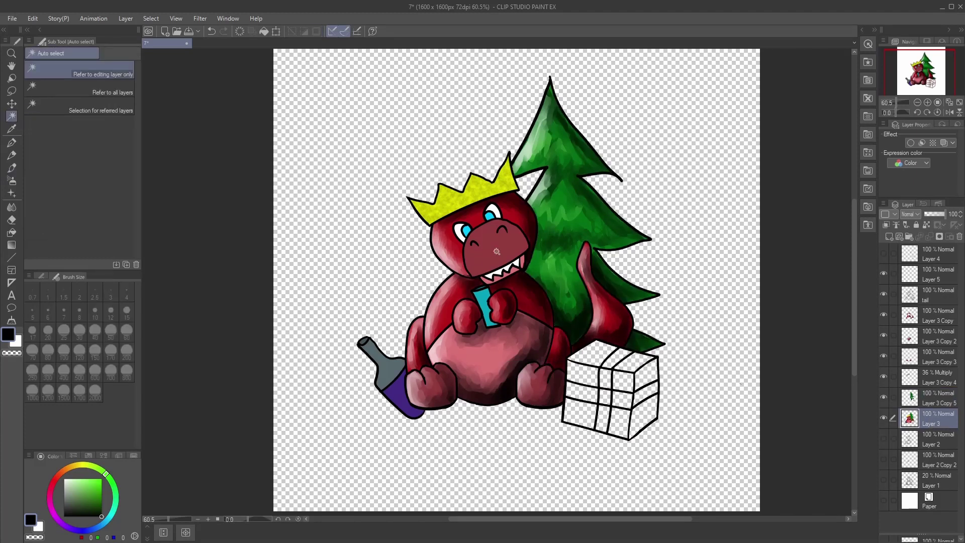
pyautogui.click(496, 250)
pyautogui.scroll(3, 442, 285)
pyautogui.click(54, 480)
pyautogui.click(11, 168)
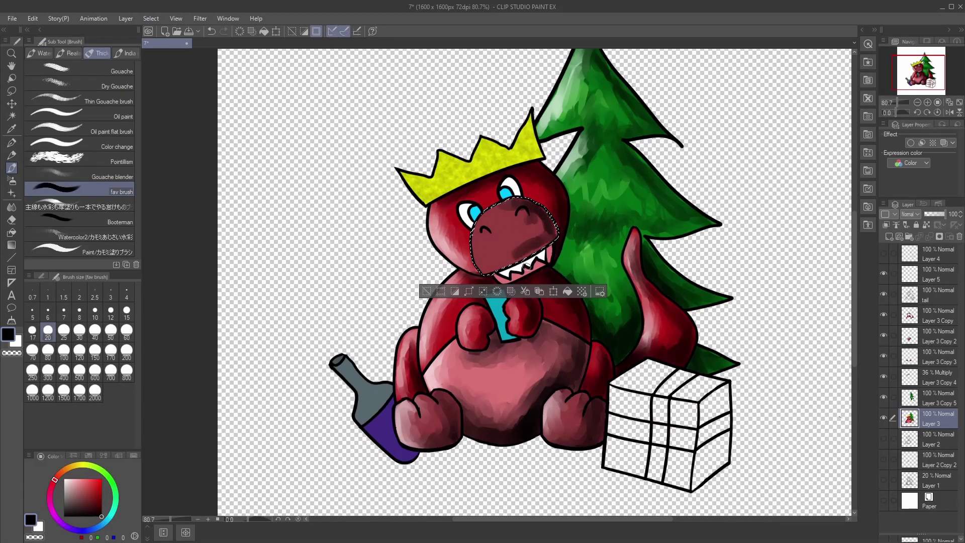
# Step: Paint white highlights on the snout's lit side and blend them into the base colour
pyautogui.click(64, 478)
pyautogui.moveTo(485, 217)
pyautogui.mouseDown()
pyautogui.moveTo(480, 269)
pyautogui.moveTo(489, 256)
pyautogui.moveTo(478, 229)
pyautogui.moveTo(503, 211)
pyautogui.moveTo(497, 240)
pyautogui.mouseUp()
pyautogui.press('j')
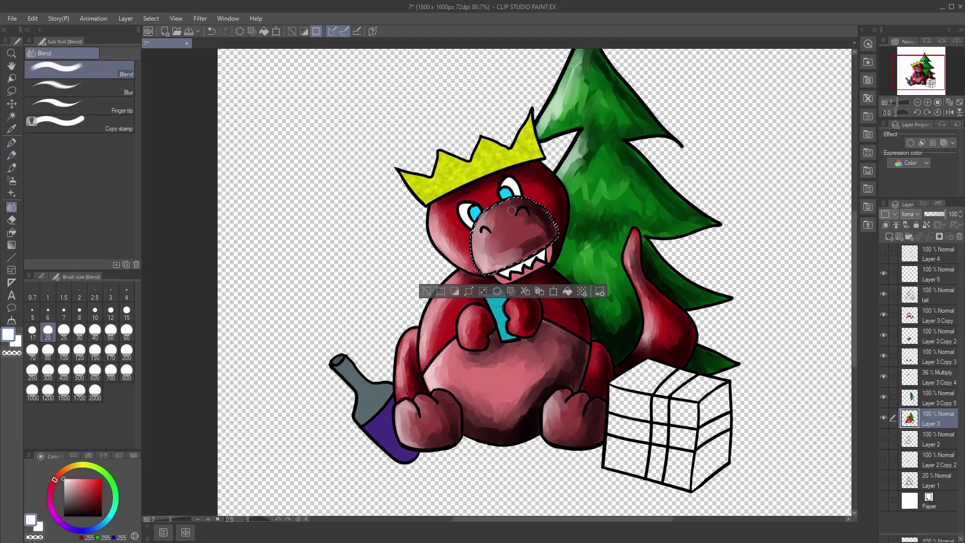
# Step: Darken the snout's shaded side with more black using a smaller brush, blend it, and clear the selection
pyautogui.press('x')
pyautogui.press('b')
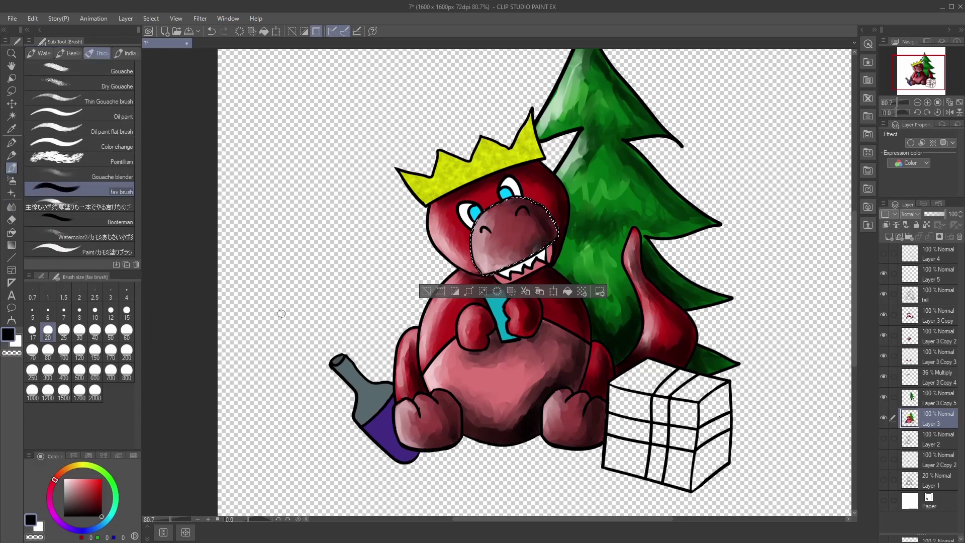
pyautogui.press('[')
pyautogui.press('j')
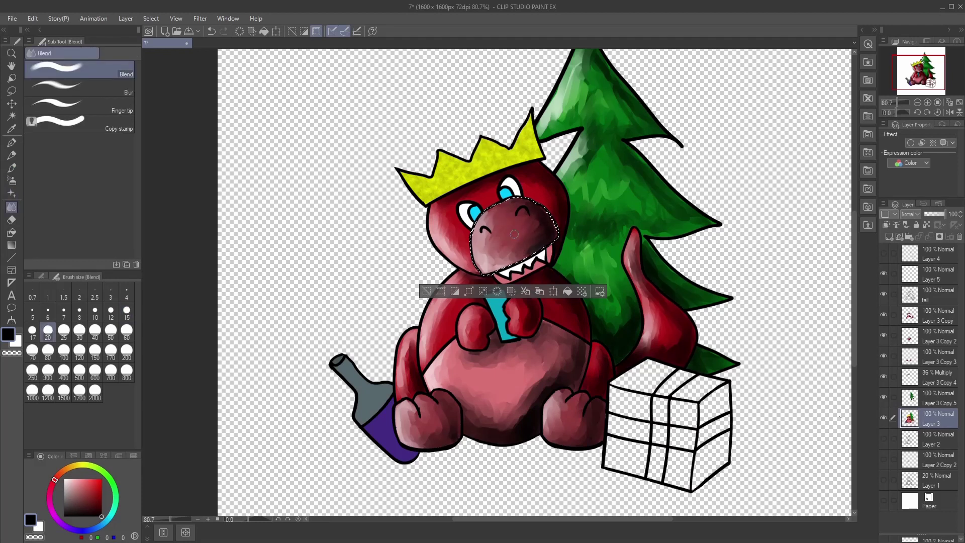
pyautogui.scroll(-1, 512, 238)
pyautogui.hotkey('ctrl', 'd')
# Step: Select the pink mouth areas around the dragon's teeth on Layer 3 and copy them onto a new layer
pyautogui.click(11, 116)
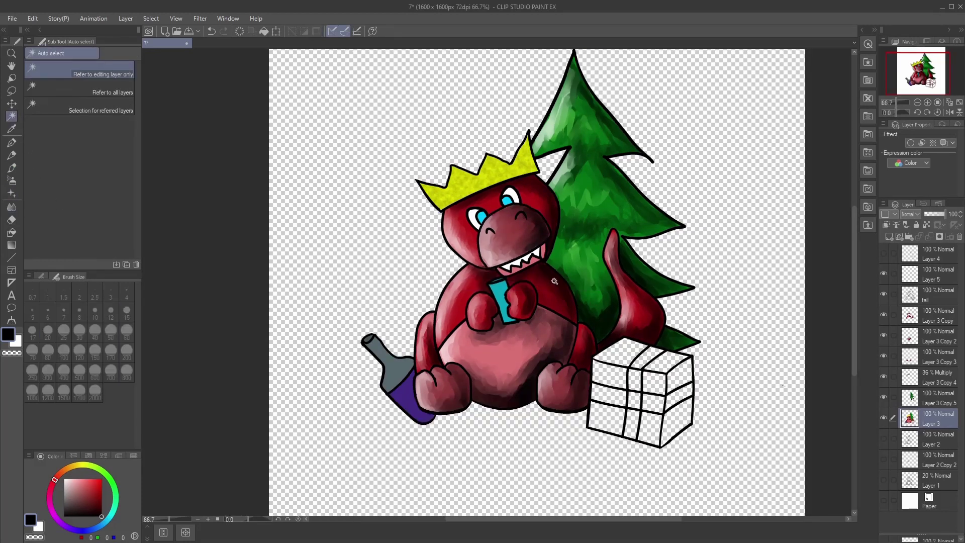
pyautogui.scroll(4, 536, 257)
pyautogui.click(543, 250)
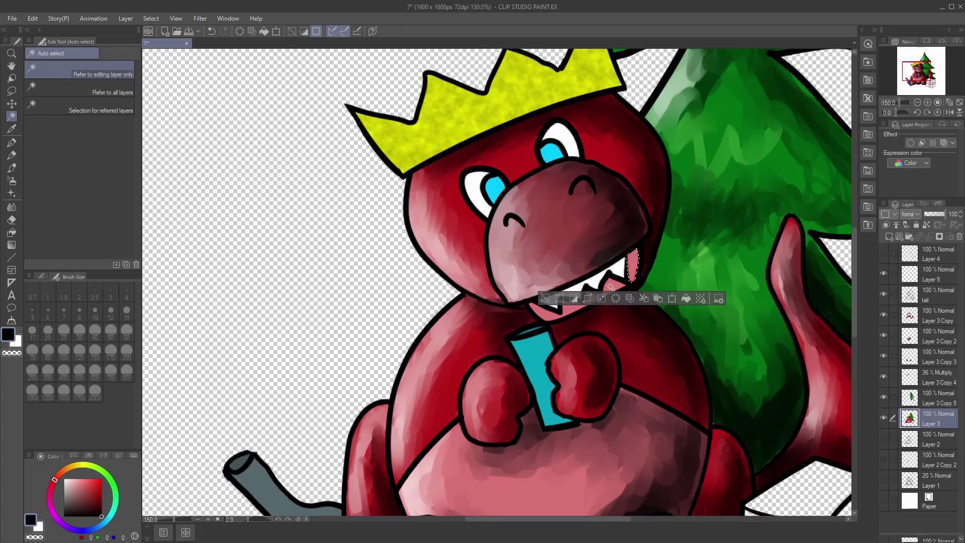
pyautogui.keyDown('shift'); pyautogui.click(610, 287); pyautogui.keyUp('shift')
pyautogui.hotkey('ctrl', 'c')
pyautogui.hotkey('ctrl', 'v')
# Step: Paint black shadows at brush size 15 and white highlights on the pink mouth areas
pyautogui.click(12, 168)
pyautogui.moveTo(632, 252)
pyautogui.mouseDown()
pyautogui.moveTo(628, 280)
pyautogui.moveTo(589, 298)
pyautogui.mouseUp()
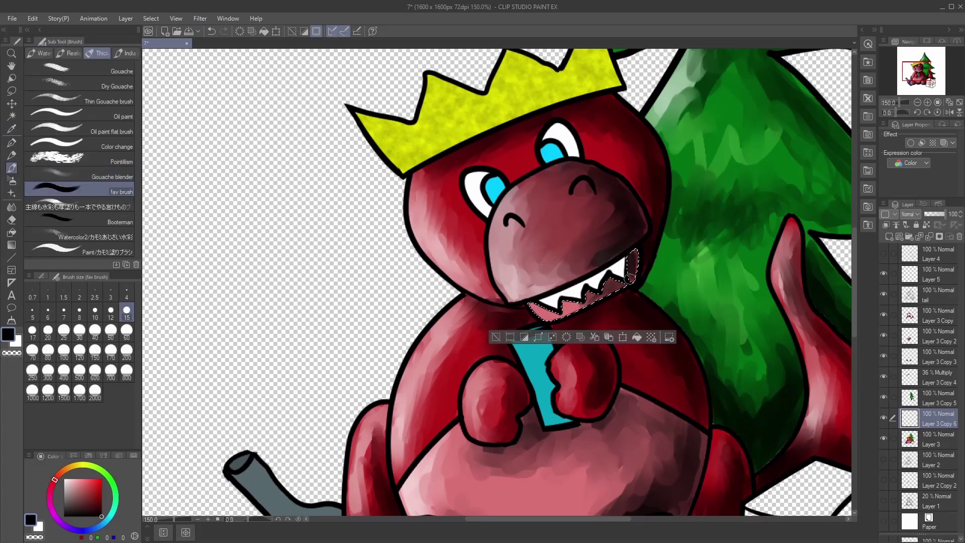
pyautogui.moveTo(75, 490); pyautogui.dragTo(40, 457)
pyautogui.moveTo(537, 309); pyautogui.dragTo(569, 307)
# Step: Blend the mouth's shadows and highlights along the gum with the Blend tool at size 7
pyautogui.click(11, 206)
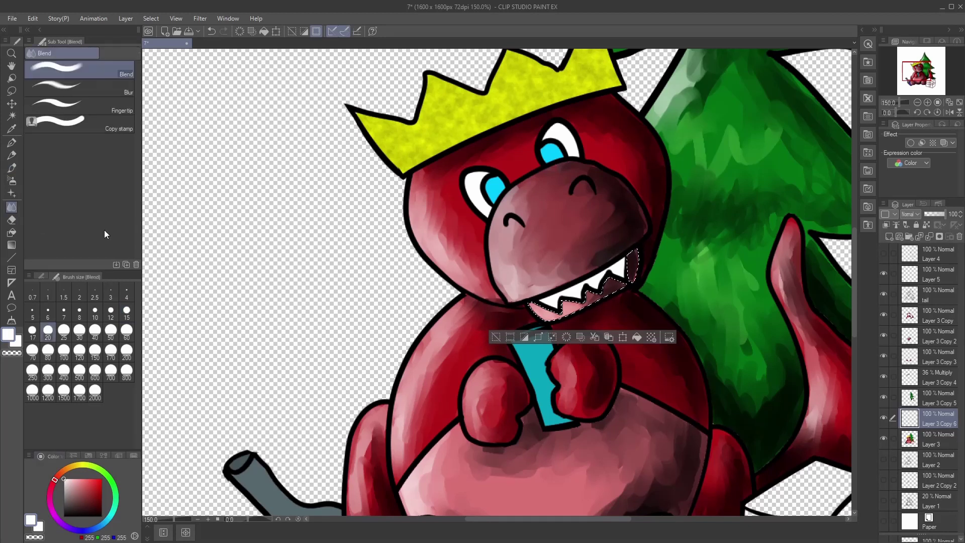
pyautogui.press('[')
pyautogui.press('[')
pyautogui.press('[')
pyautogui.press('[')
pyautogui.press('[')
pyautogui.press('[')
pyautogui.moveTo(634, 270); pyautogui.dragTo(564, 312)
# Step: Darken the far corner of the mouth with black using the fav brush at size 5
pyautogui.press('b')
pyautogui.press('x')
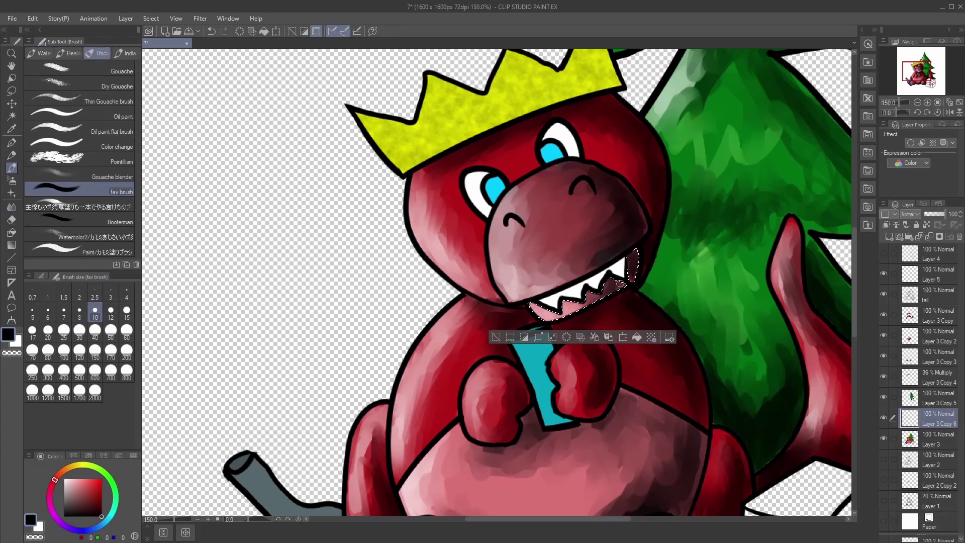
pyautogui.press('[')
pyautogui.press('[')
pyautogui.press('[')
pyautogui.press('[')
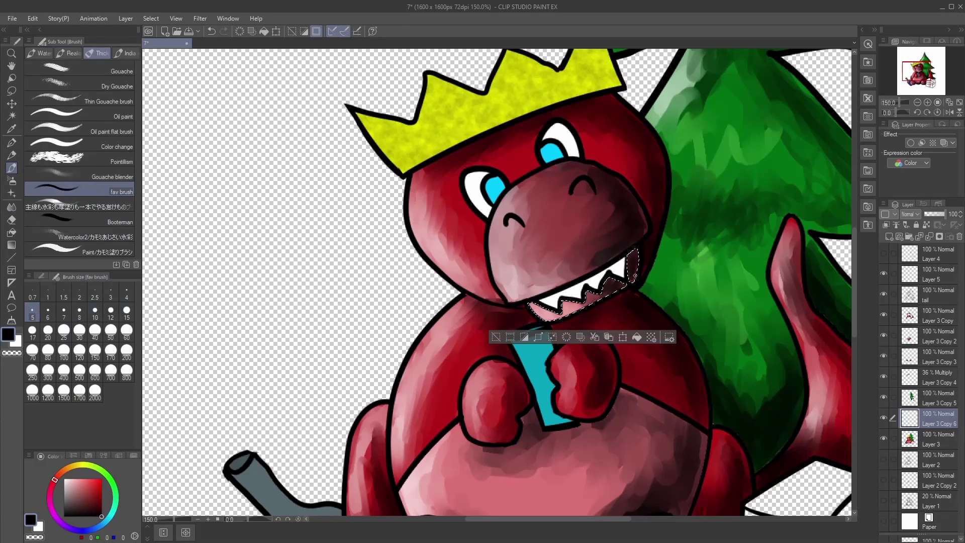
# Step: Touch up the mouth corner in black with the Paint unfilled area fill and clear the selection
pyautogui.scroll(5, 620, 280)
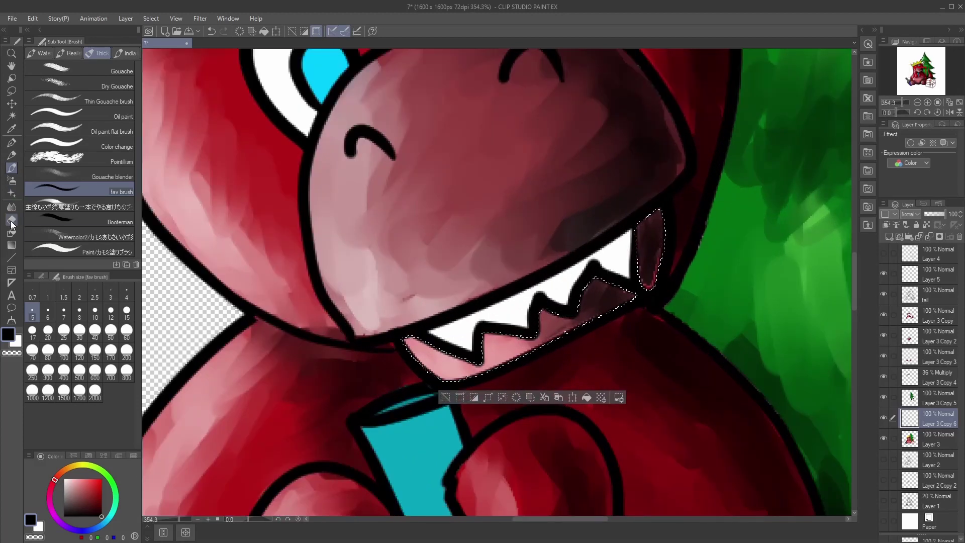
pyautogui.click(11, 232)
pyautogui.click(75, 124)
pyautogui.click(649, 282)
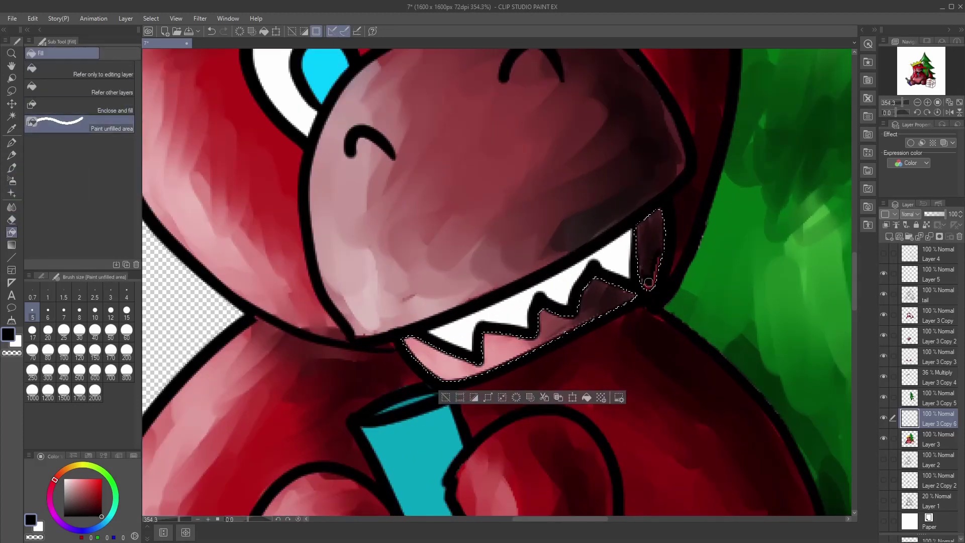
pyautogui.scroll(-5, 648, 282)
pyautogui.hotkey('ctrl', 'd')
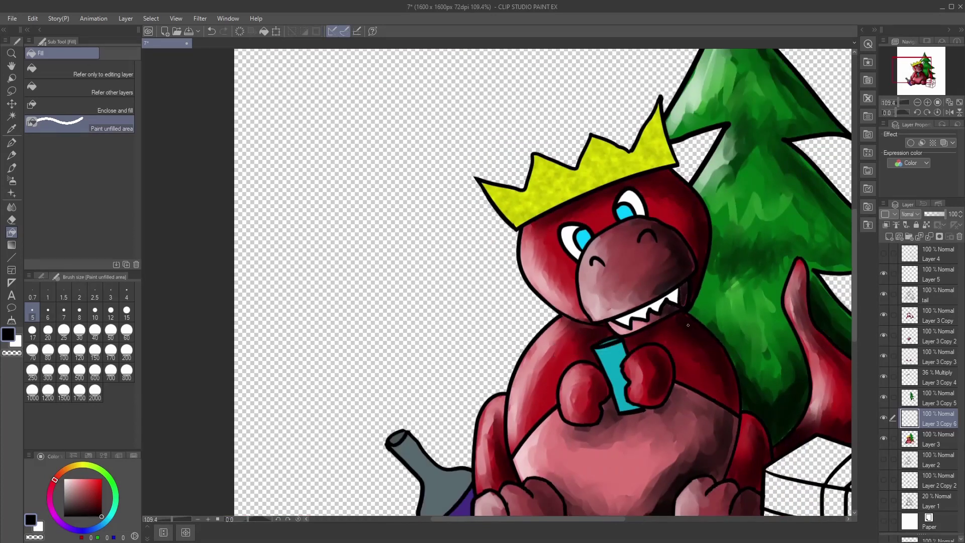
# Step: Fill the four front panels of the gift box on Layer 3 with teal green, referring to other layers
pyautogui.click(935, 440)
pyautogui.scroll(-2, 724, 244)
pyautogui.moveTo(724, 243); pyautogui.dragTo(465, 189)
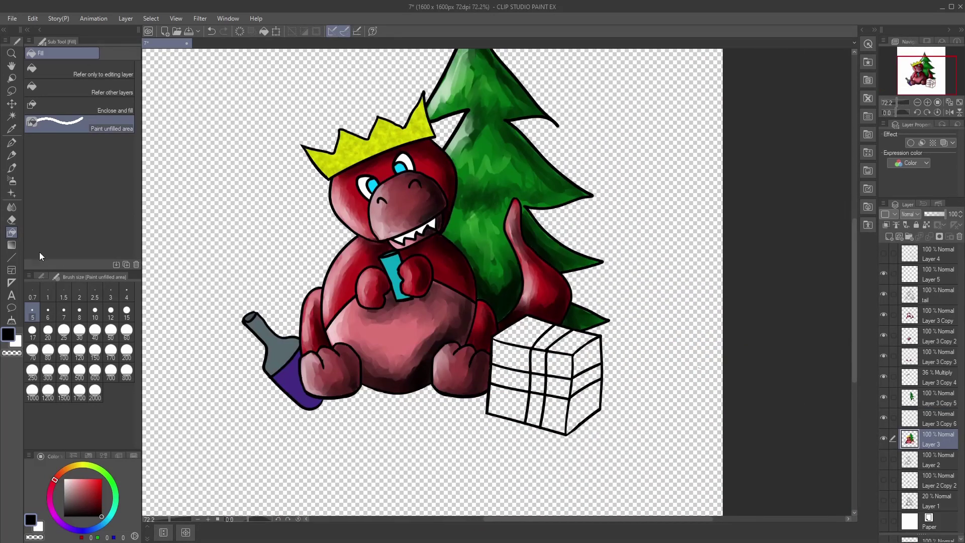
pyautogui.click(75, 88)
pyautogui.click(114, 510)
pyautogui.click(101, 492)
pyautogui.click(511, 355)
pyautogui.click(559, 366)
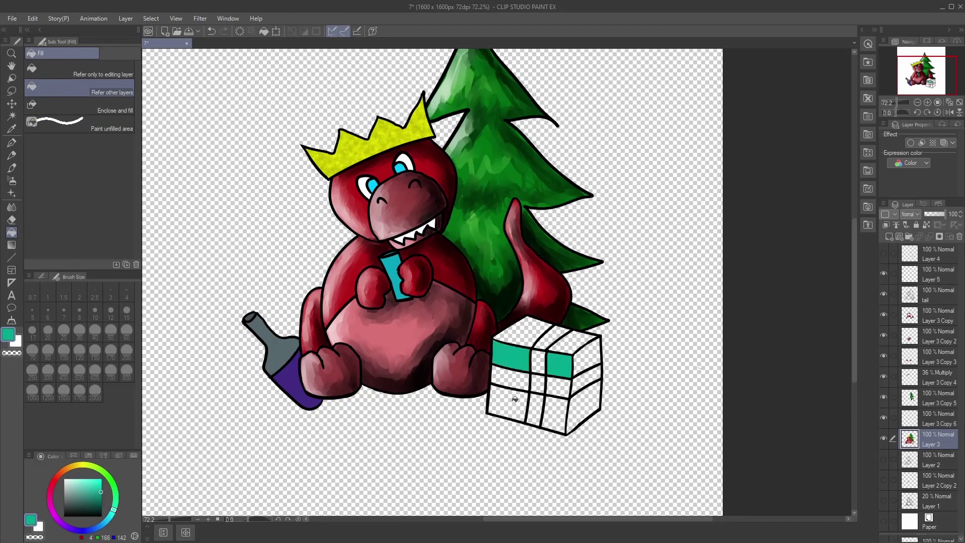
pyautogui.click(515, 399)
pyautogui.click(555, 412)
# Step: Fill the gift box's top panels with pale mint and its side panels with dark teal
pyautogui.click(77, 478)
pyautogui.click(515, 328)
pyautogui.click(571, 342)
pyautogui.click(102, 504)
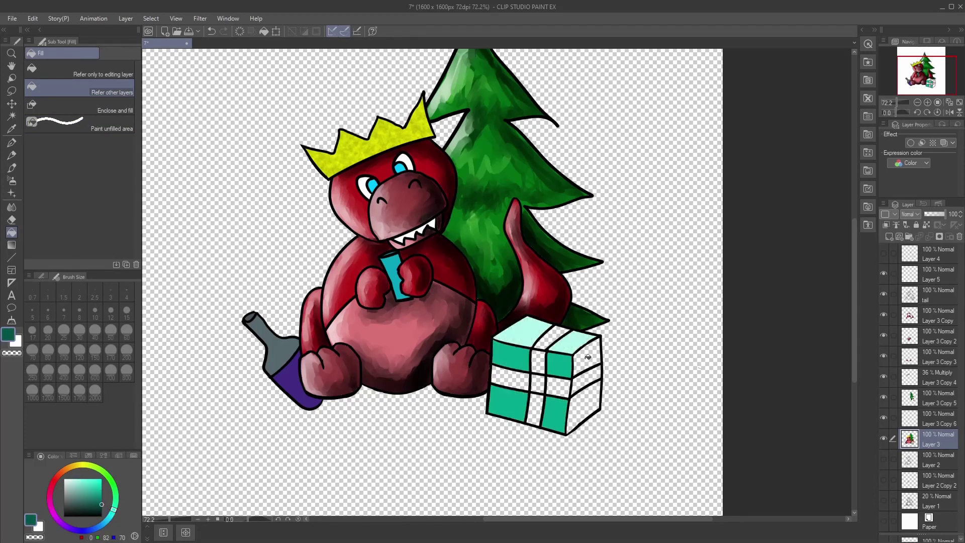
pyautogui.click(588, 356)
pyautogui.click(583, 408)
# Step: Fill all sections of the gift box's ribbon with crimson
pyautogui.click(51, 487)
pyautogui.click(90, 489)
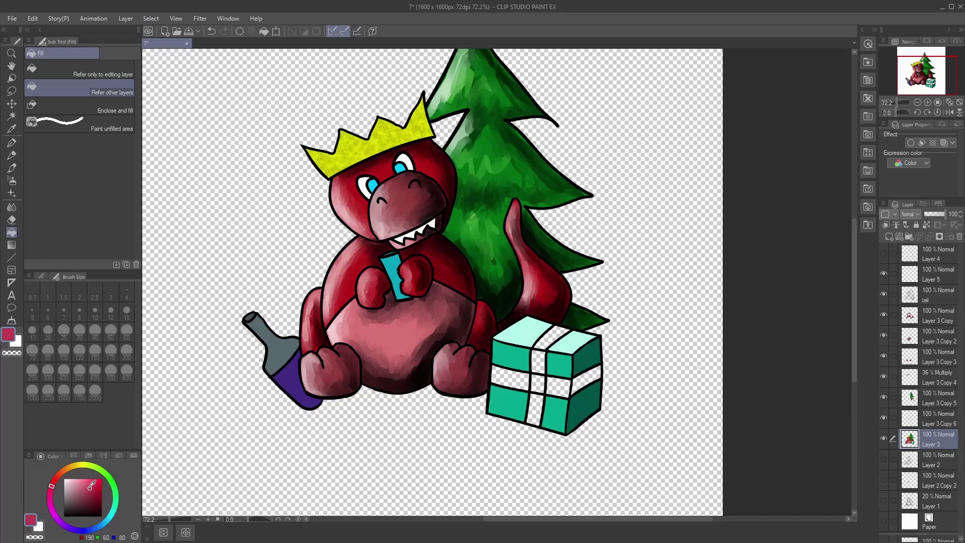
pyautogui.click(510, 377)
pyautogui.click(558, 385)
pyautogui.click(587, 380)
pyautogui.click(538, 362)
pyautogui.click(551, 337)
pyautogui.click(534, 410)
pyautogui.click(534, 383)
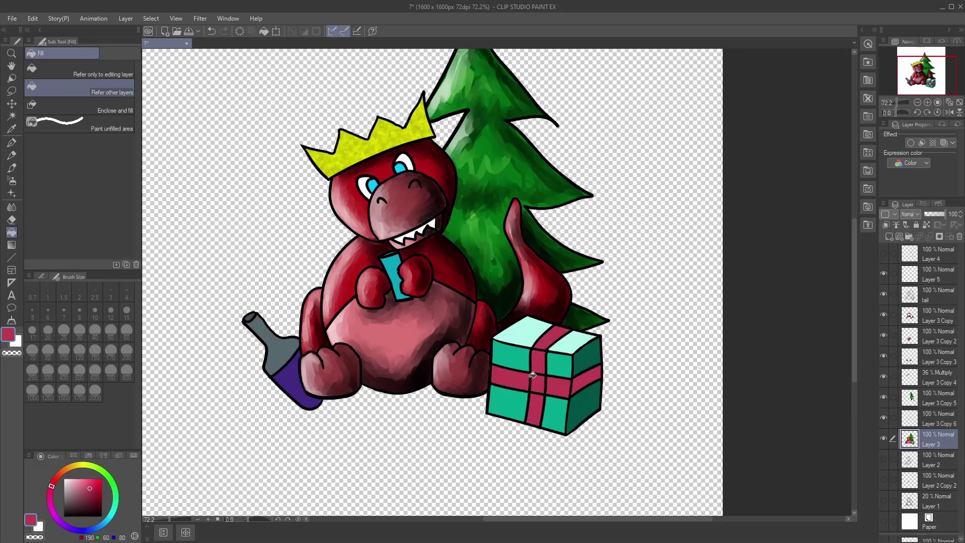
# Step: Select the bottle's purple section and copy it onto a new layer
pyautogui.click(12, 116)
pyautogui.click(296, 384)
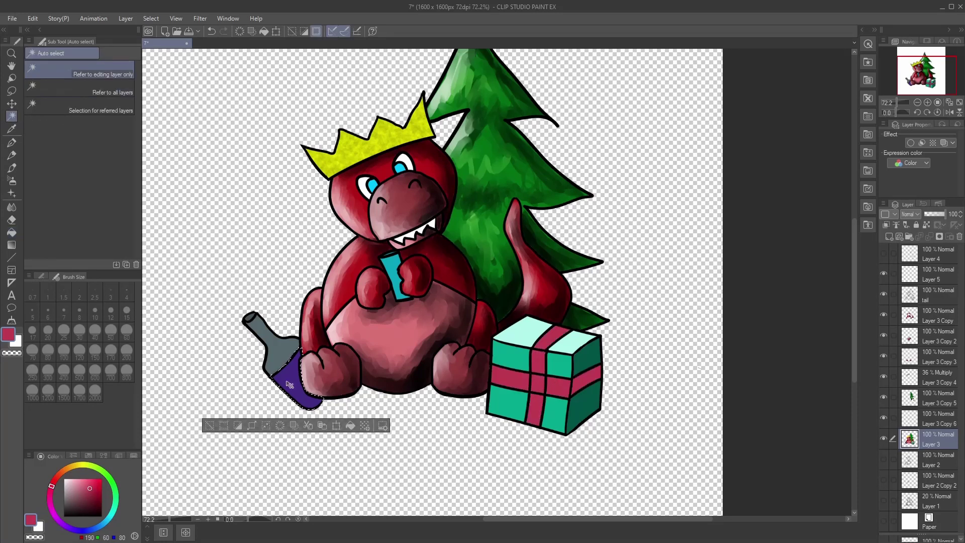
pyautogui.hotkey('ctrl', 'c')
pyautogui.hotkey('ctrl', 'v')
# Step: Shade the bottle's purple section with black shadows and white highlights at brush size 25, blend them, and clear the selection
pyautogui.click(102, 516)
pyautogui.click(11, 168)
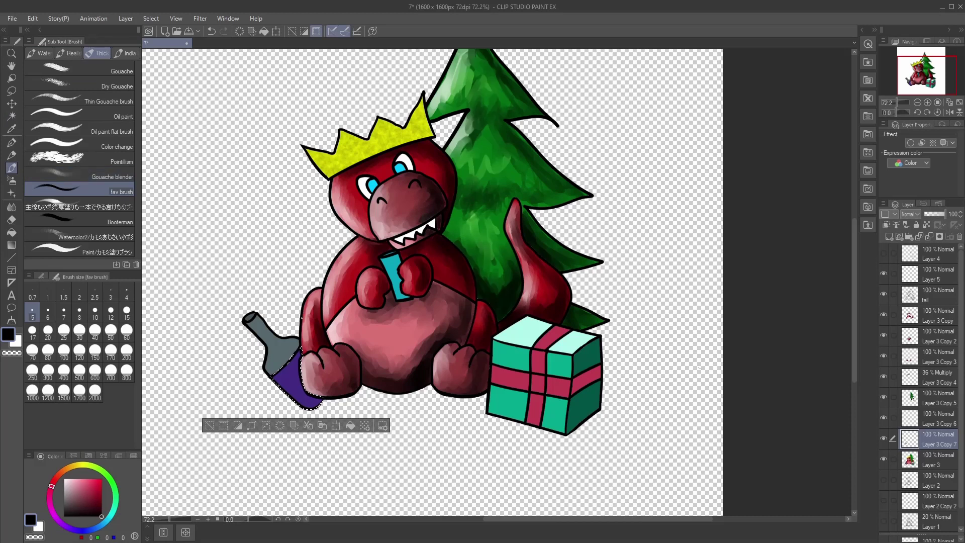
pyautogui.click(64, 331)
pyautogui.click(64, 479)
pyautogui.moveTo(276, 378); pyautogui.dragTo(306, 405)
pyautogui.click(11, 208)
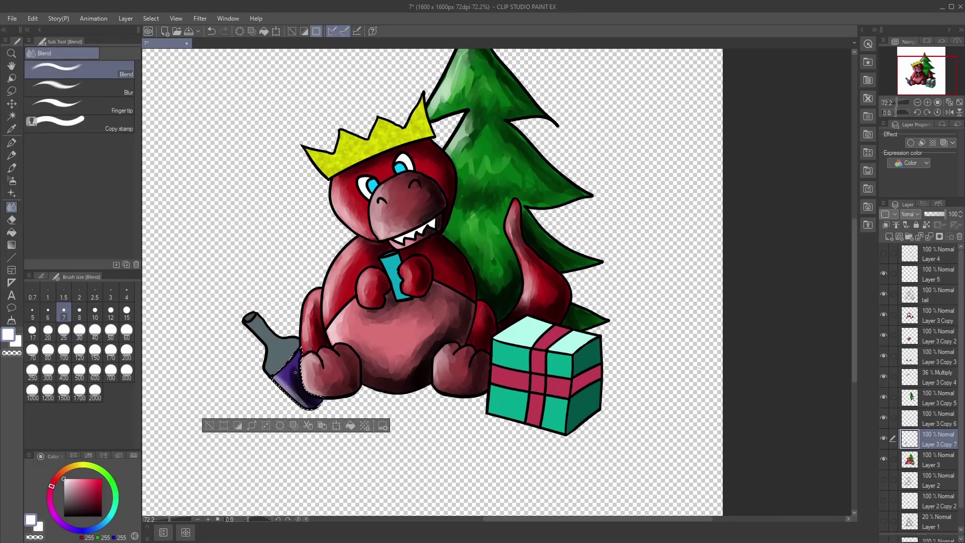
pyautogui.hotkey('ctrl', 'd')
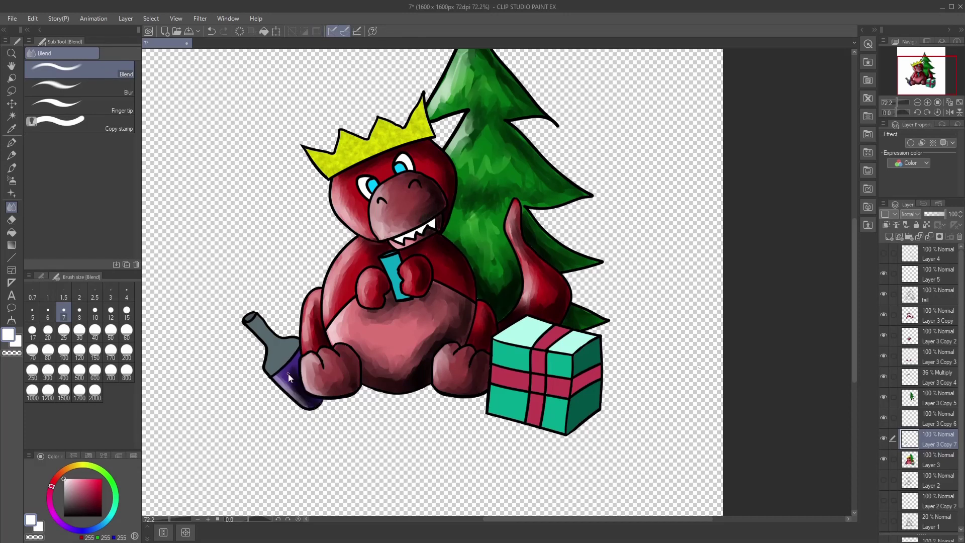
# Step: Select the bottle's grey neck and shoulder on Layer 3 and copy them onto a new layer
pyautogui.click(927, 457)
pyautogui.click(12, 116)
pyautogui.click(280, 350)
pyautogui.hotkey('ctrl', 'c')
pyautogui.hotkey('ctrl', 'v')
# Step: Shade the bottle's grey part with black shadows and white highlights, blend them at size 15, and clear the selection
pyautogui.press('x')
pyautogui.click(20, 195)
pyautogui.press('b')
pyautogui.moveTo(274, 337)
pyautogui.mouseDown()
pyautogui.moveTo(256, 327)
pyautogui.moveTo(270, 371)
pyautogui.mouseUp()
pyautogui.click(64, 479)
pyautogui.click(12, 206)
pyautogui.press(']')
pyautogui.press(']')
pyautogui.press(']')
pyautogui.press(']')
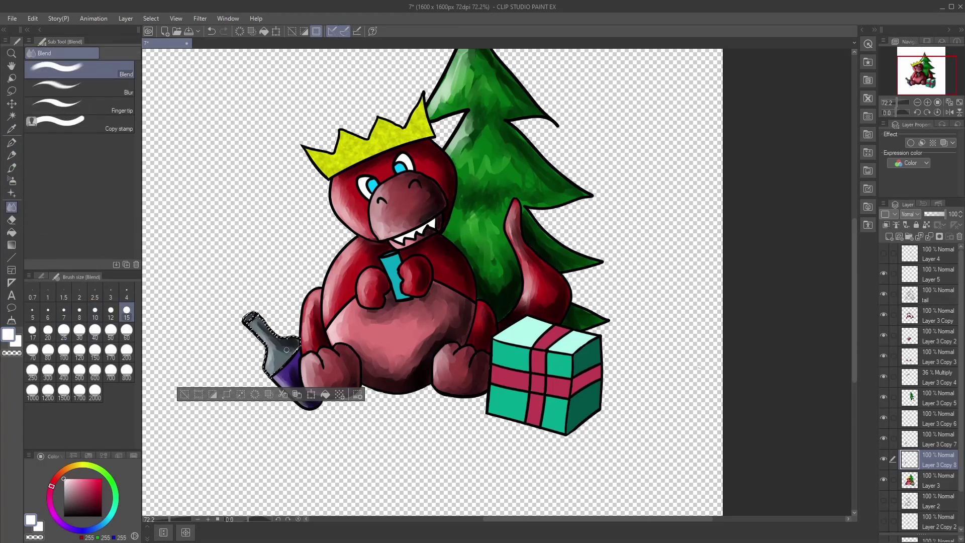
pyautogui.hotkey('ctrl', 'd')
# Step: Select both of the dragon's irises on Layer 3 and sample their blue colour
pyautogui.click(922, 482)
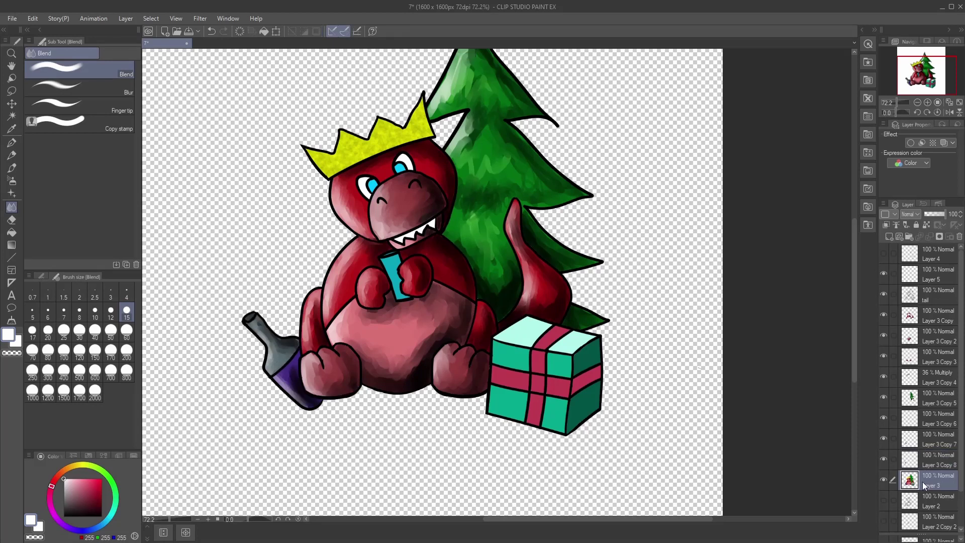
pyautogui.click(13, 116)
pyautogui.click(372, 185)
pyautogui.keyDown('shift'); pyautogui.click(400, 168); pyautogui.keyUp('shift')
pyautogui.click(11, 128)
pyautogui.click(393, 171)
# Step: Paint black shading over the selected irises with the fav brush
pyautogui.press('b')
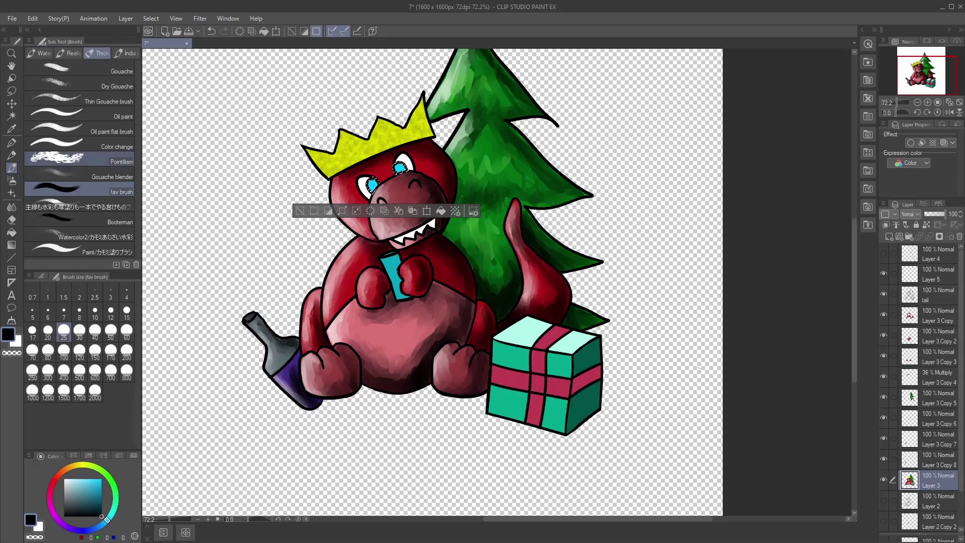
pyautogui.scroll(4, 248, 272)
pyautogui.moveTo(248, 272); pyautogui.dragTo(100, 393)
# Step: Add white highlights to the irises at brush size 10, reduce the brush to size 5, and clear the selection
pyautogui.click(64, 479)
pyautogui.click(98, 314)
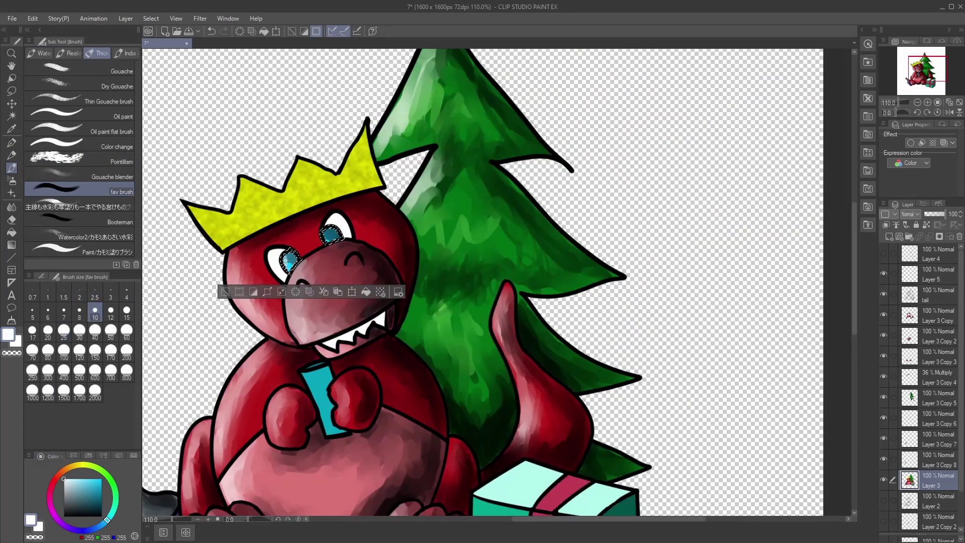
pyautogui.moveTo(337, 279); pyautogui.dragTo(382, 279)
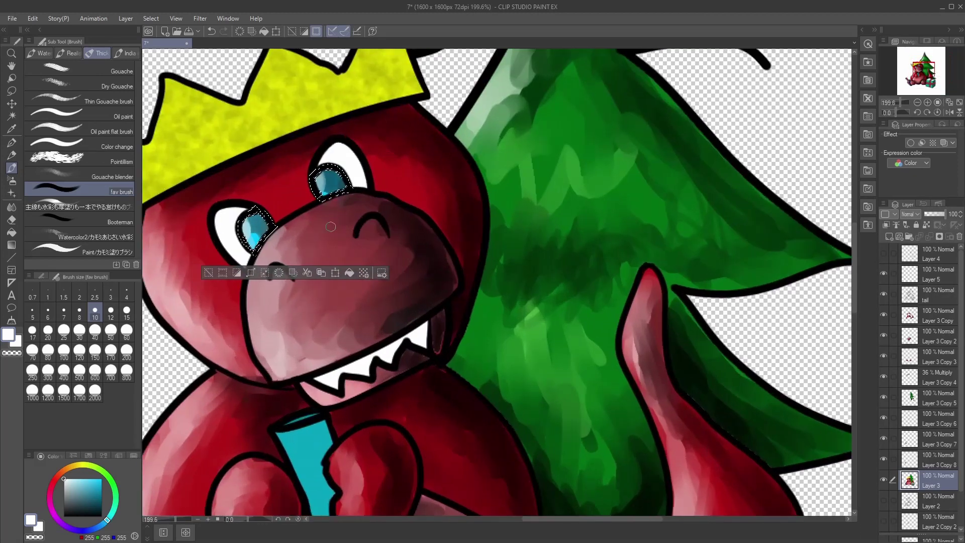
pyautogui.press('[')
pyautogui.press('[')
pyautogui.press('[')
pyautogui.press('[')
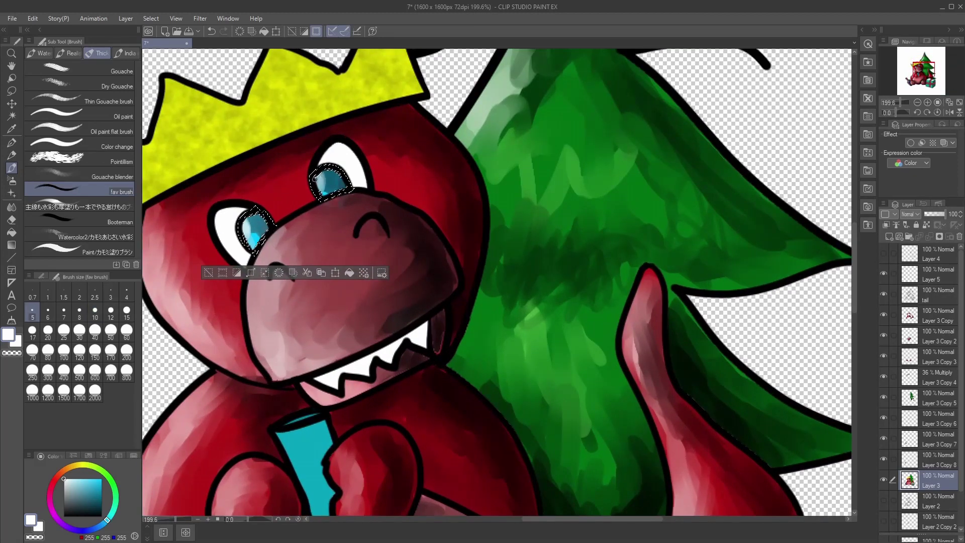
pyautogui.hotkey('ctrl', 'd')
pyautogui.moveTo(268, 278); pyautogui.dragTo(295, 280)
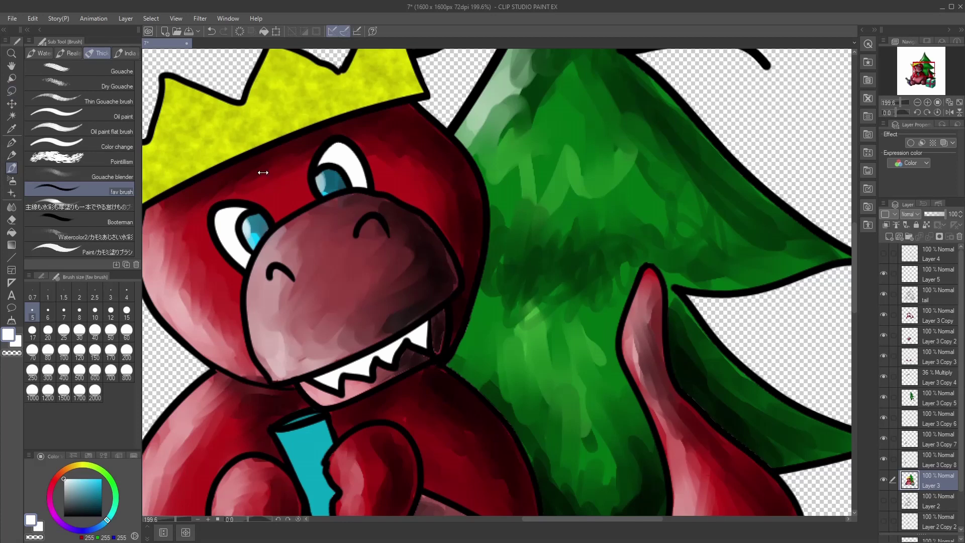
# Step: Select the whites of both eyes, shade them lightly with black using the fav brush, and clear the selection
pyautogui.click(11, 116)
pyautogui.click(229, 227)
pyautogui.keyDown('shift'); pyautogui.click(344, 158); pyautogui.keyUp('shift')
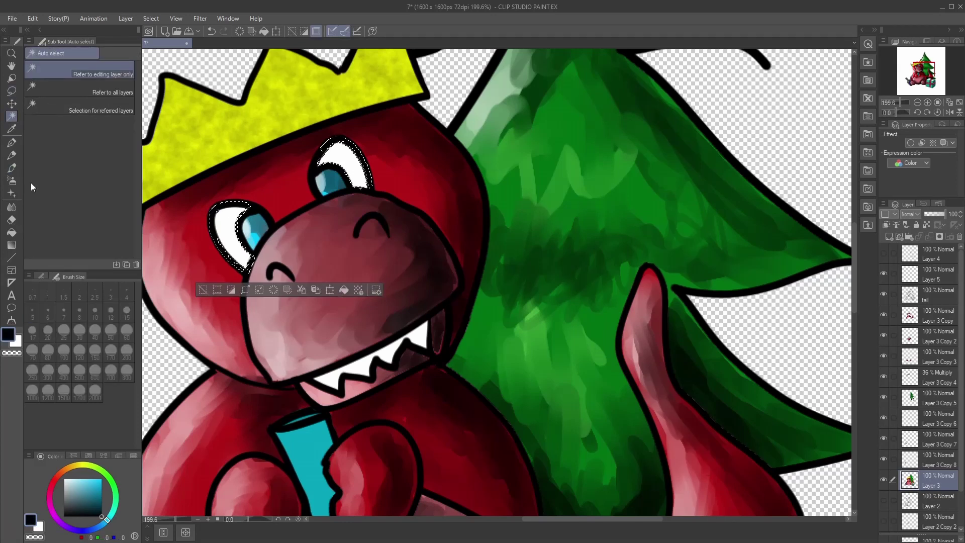
pyautogui.press('b')
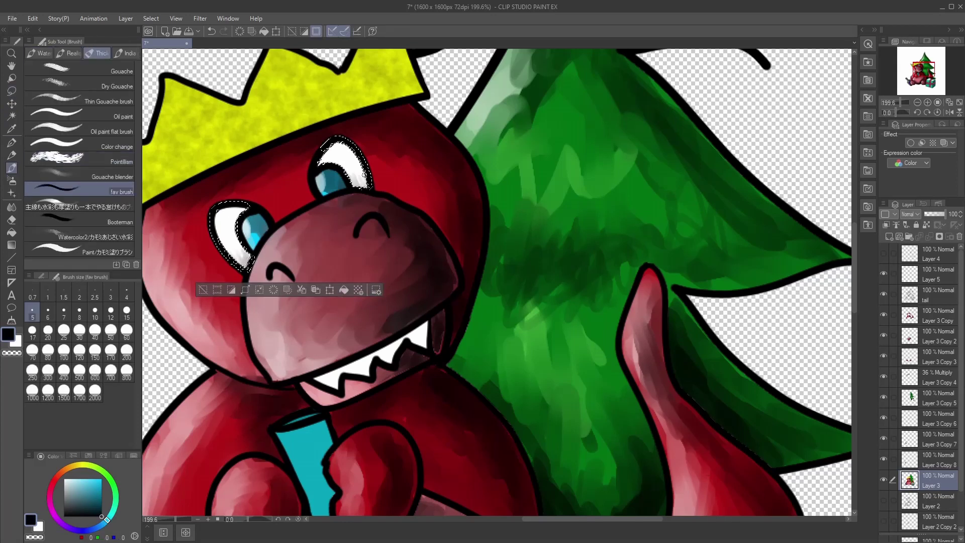
pyautogui.scroll(-1, 366, 155)
pyautogui.hotkey('ctrl', 'd')
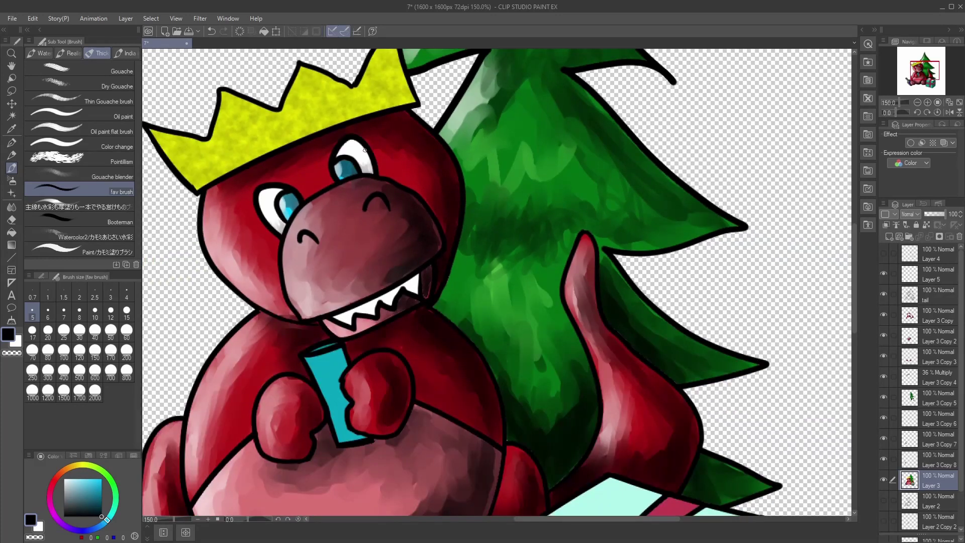
# Step: Select the dragon's teeth on Layer 3 and paint black shading over them with the fav brush at size 5
pyautogui.press('w')
pyautogui.click(367, 304)
pyautogui.scroll(2, 367, 304)
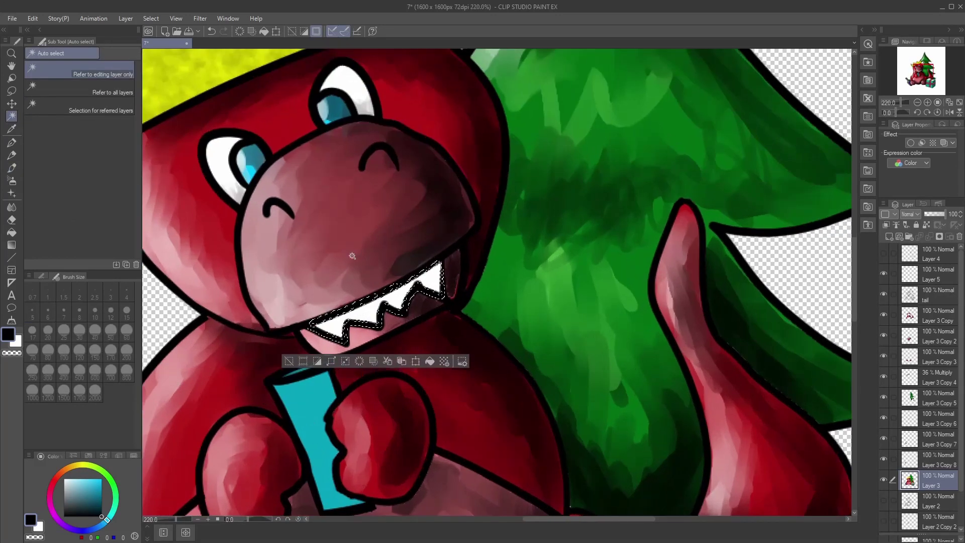
pyautogui.click(12, 168)
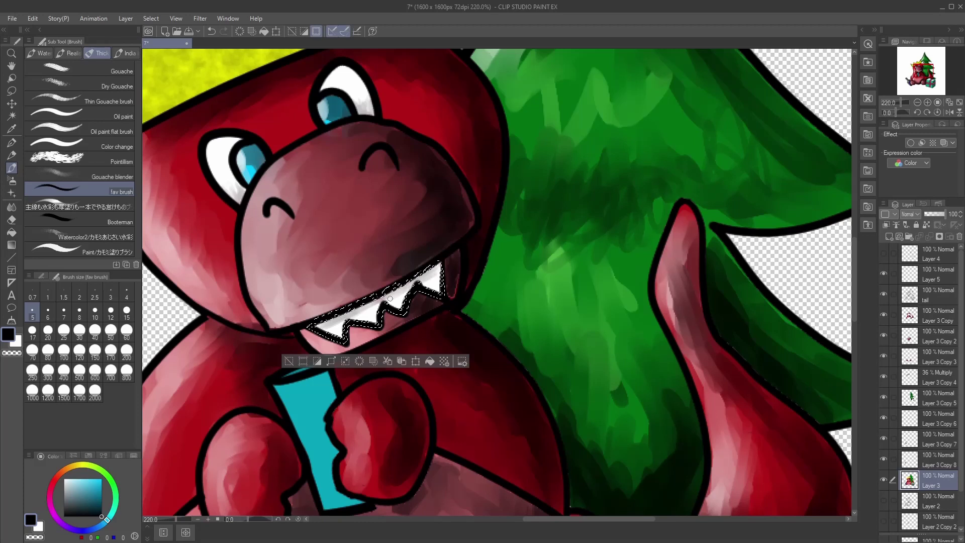
pyautogui.moveTo(436, 268)
pyautogui.mouseDown()
pyautogui.moveTo(366, 313)
pyautogui.moveTo(439, 270)
pyautogui.moveTo(337, 316)
pyautogui.moveTo(434, 278)
pyautogui.moveTo(435, 287)
pyautogui.moveTo(372, 321)
pyautogui.mouseUp()
pyautogui.moveTo(345, 323); pyautogui.dragTo(340, 336)
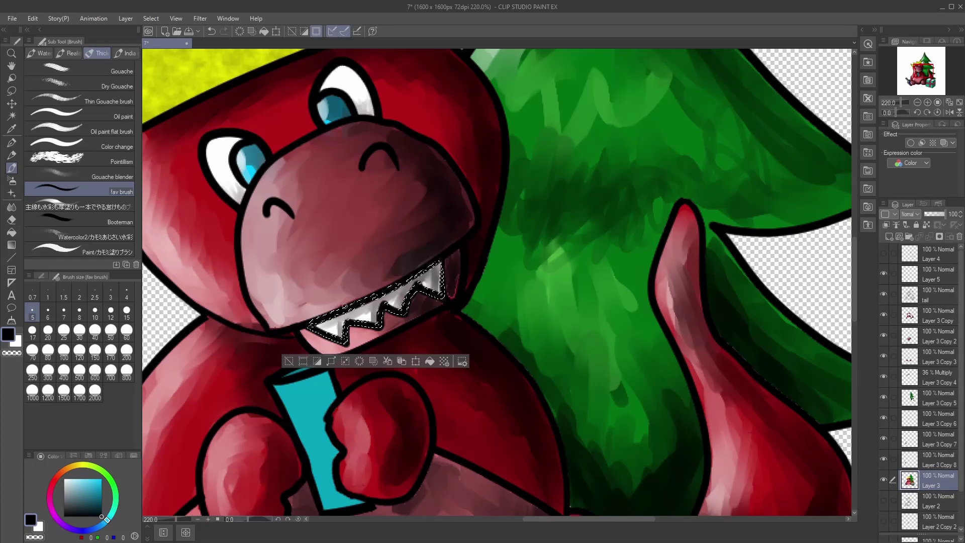
# Step: Blend the shading on the teeth with the Blend tool at size 5 and clear the selection
pyautogui.click(13, 207)
pyautogui.click(34, 313)
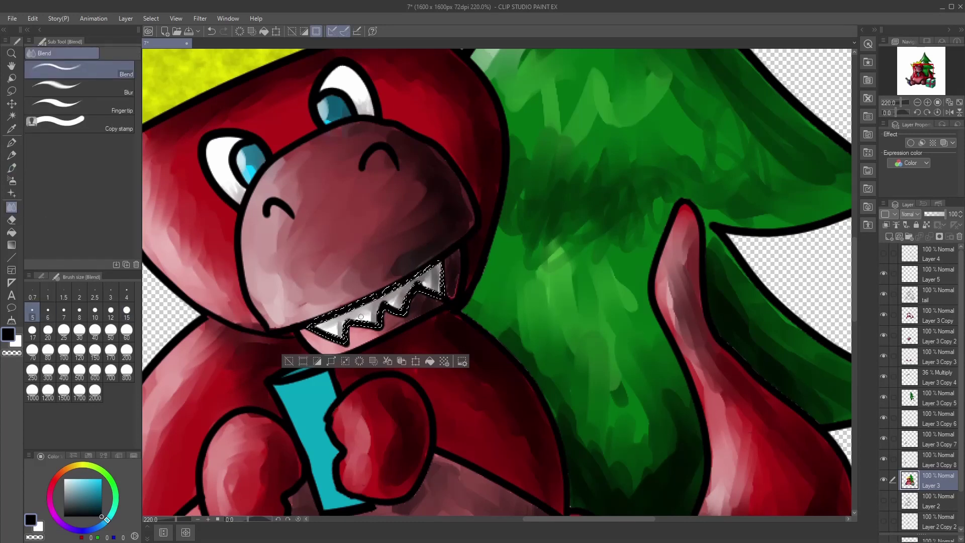
pyautogui.moveTo(427, 279)
pyautogui.mouseDown()
pyautogui.moveTo(367, 315)
pyautogui.moveTo(363, 296)
pyautogui.moveTo(393, 295)
pyautogui.moveTo(429, 272)
pyautogui.mouseUp()
pyautogui.press('b')
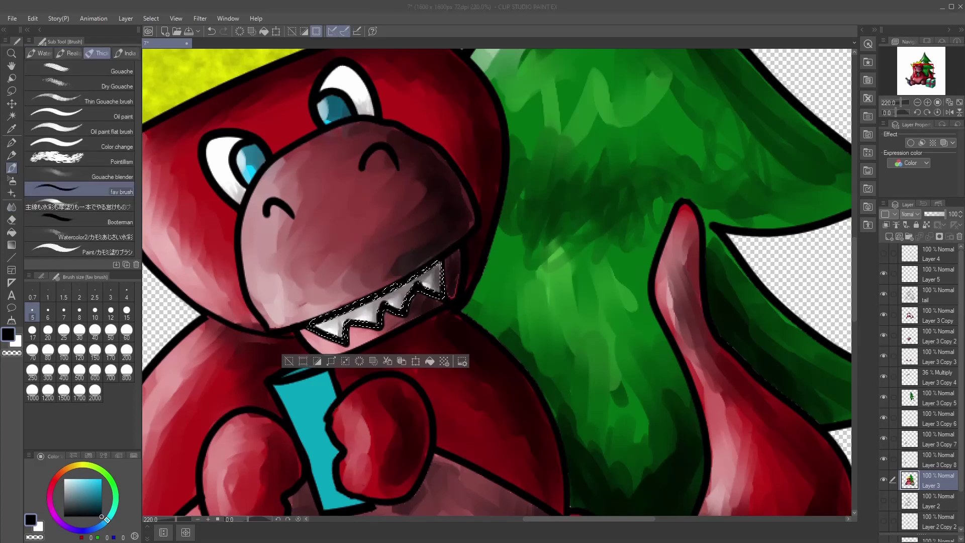
pyautogui.scroll(-6, 443, 246)
pyautogui.hotkey('ctrl', 'd')
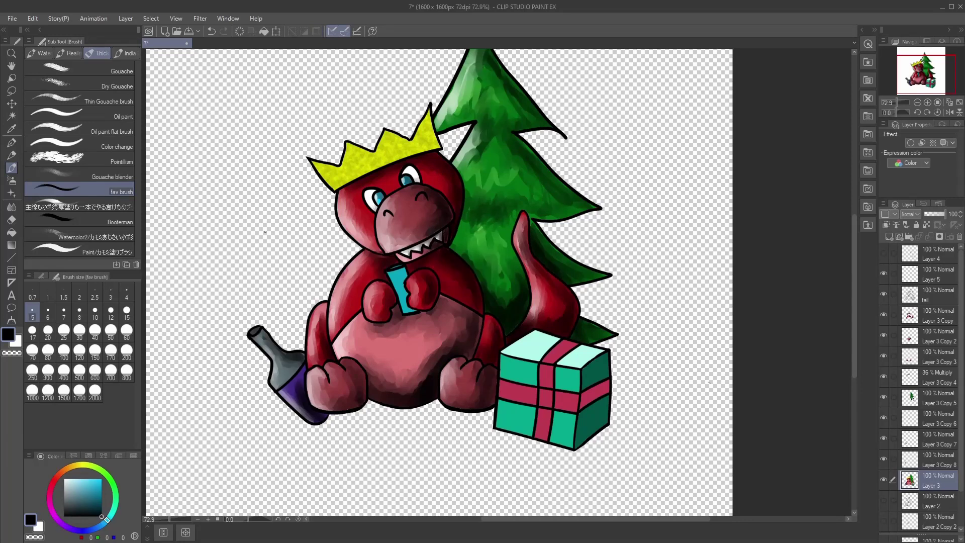
# Step: Toggle layer visibility to find the gift box's line art and make the tail layer active
pyautogui.press('w')
pyautogui.click(885, 458)
pyautogui.click(885, 458)
pyautogui.click(885, 294)
pyautogui.click(885, 294)
pyautogui.click(908, 294)
# Step: Erase the outlines crossing the middle of the gift box's horizontal ribbon with the Hard eraser at size 10
pyautogui.click(12, 220)
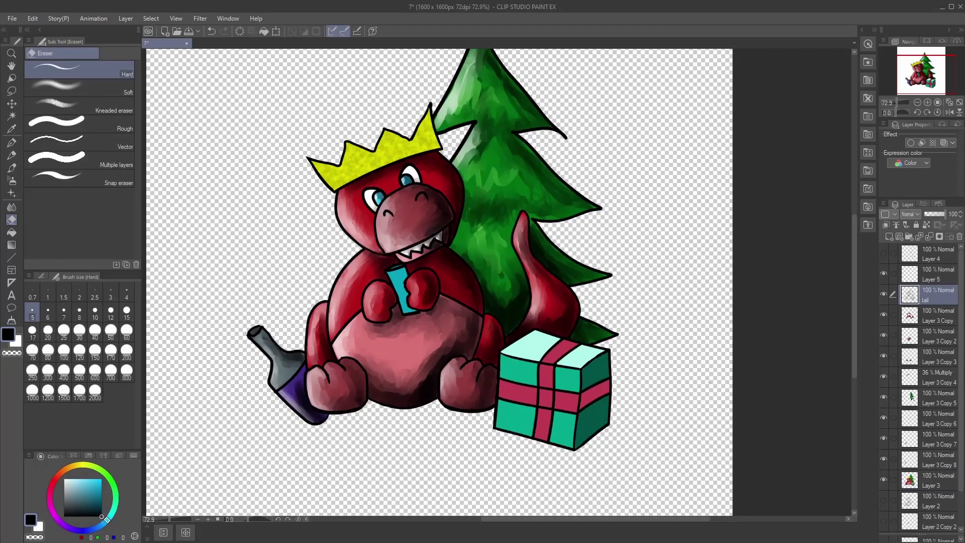
pyautogui.click(48, 332)
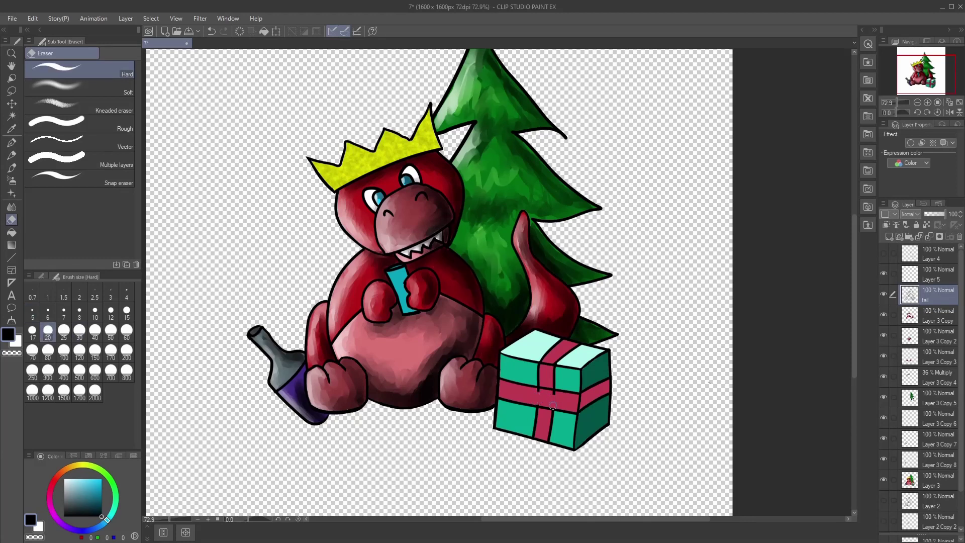
pyautogui.hotkey('ctrl', 'z')
pyautogui.scroll(4, 539, 403)
pyautogui.click(95, 313)
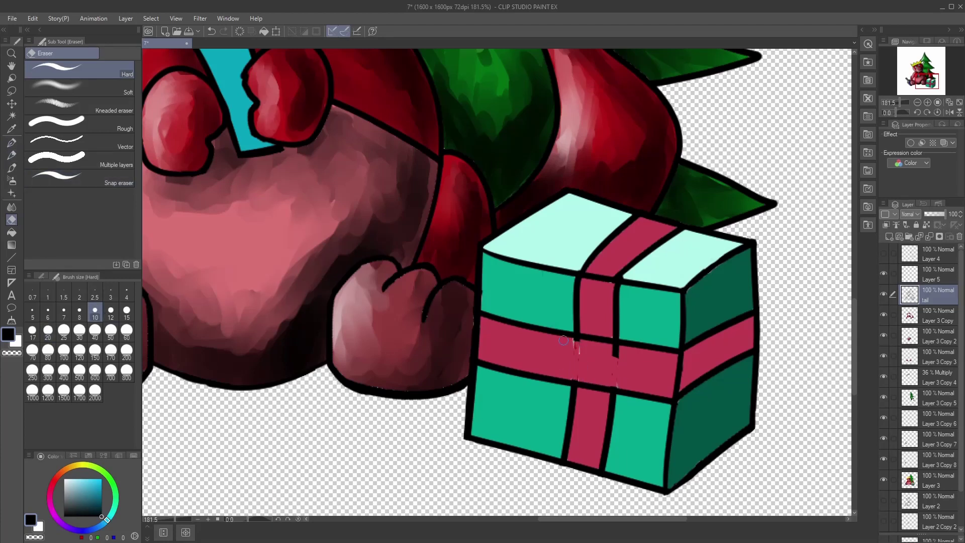
# Step: Sample the ribbon's crimson and fill the gaps at the ribbon crossing on Layer 3 with Paint unfilled area and Enclose and fill
pyautogui.press('i')
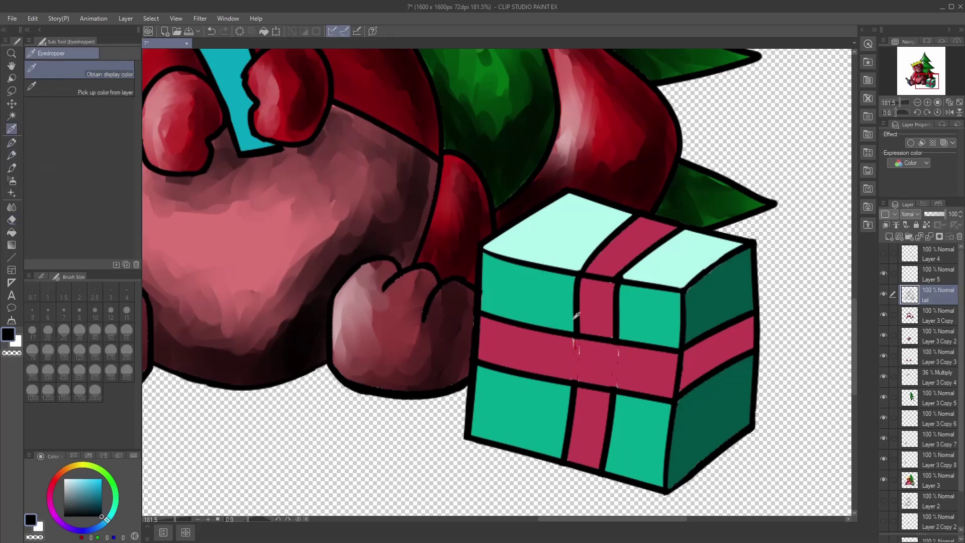
pyautogui.click(611, 344)
pyautogui.click(12, 233)
pyautogui.click(936, 478)
pyautogui.click(76, 124)
pyautogui.moveTo(567, 336)
pyautogui.mouseDown()
pyautogui.moveTo(575, 355)
pyautogui.moveTo(580, 340)
pyautogui.moveTo(609, 354)
pyautogui.moveTo(598, 350)
pyautogui.moveTo(619, 345)
pyautogui.mouseUp()
pyautogui.click(121, 110)
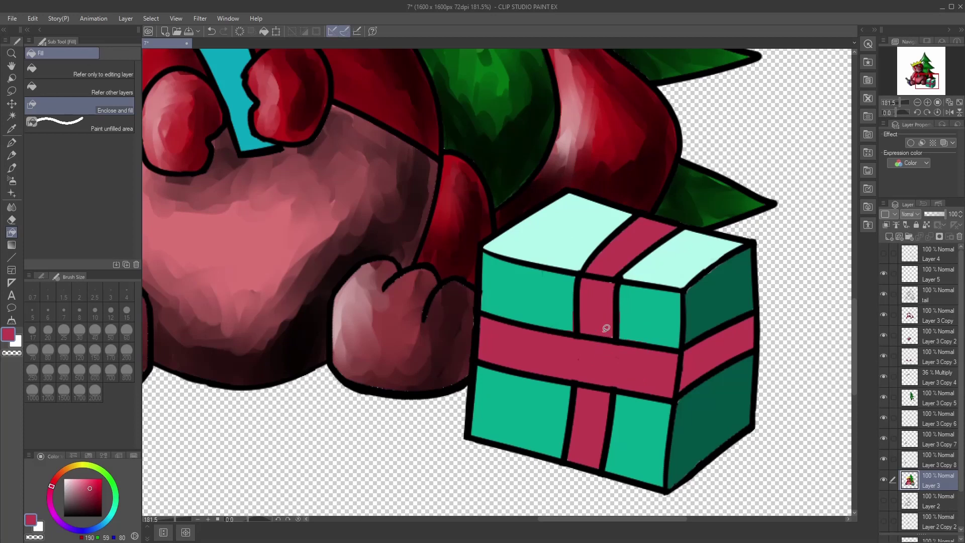
pyautogui.scroll(-3, 621, 312)
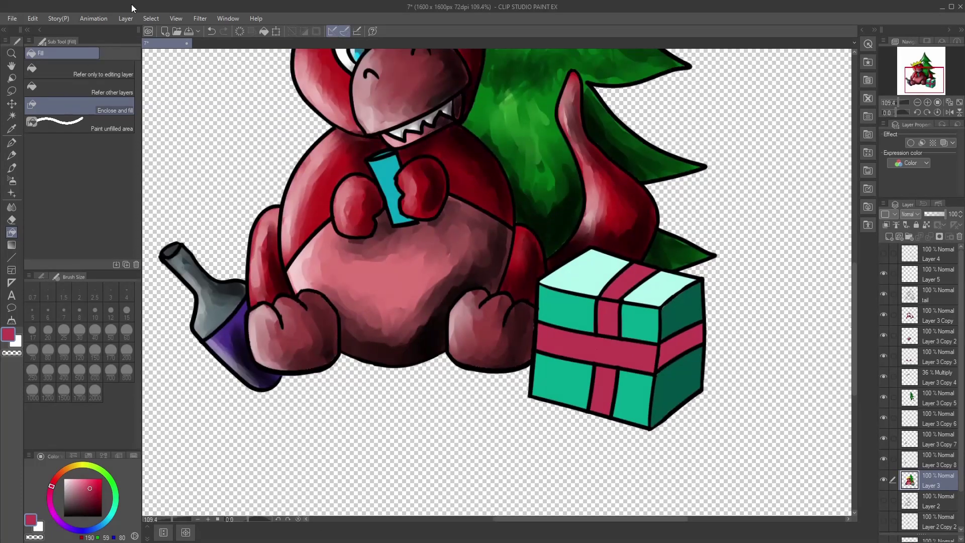